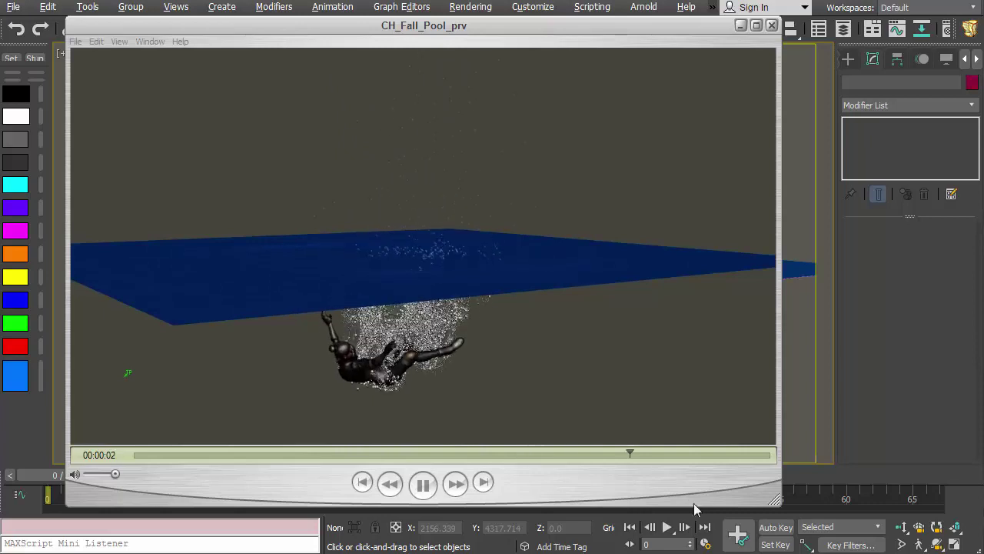
Close the CH_Fall_Pool_prv preview and check the character, water surface and box objects in the camera view
{"action": "left_click", "coordinate": [772, 25]}
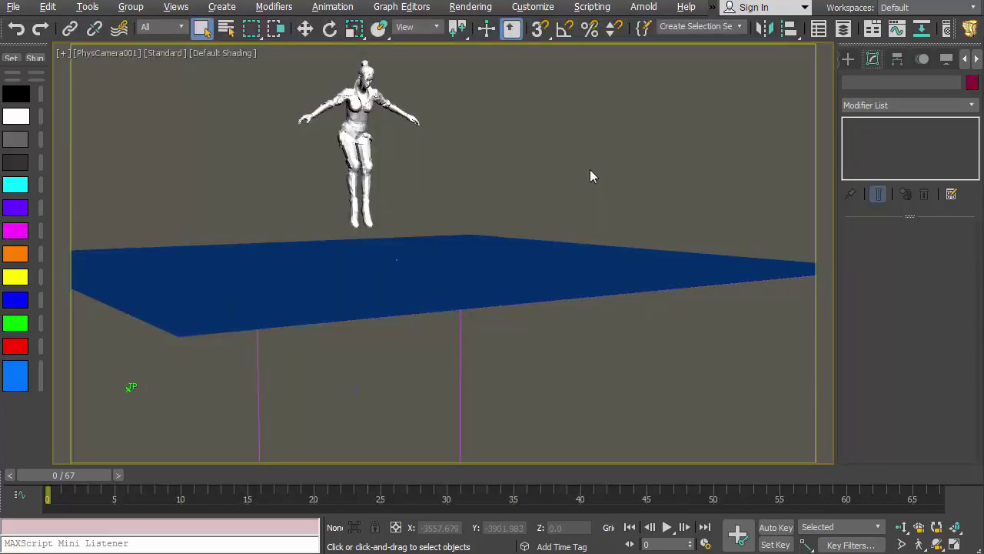
{"action": "left_click", "coordinate": [362, 140]}
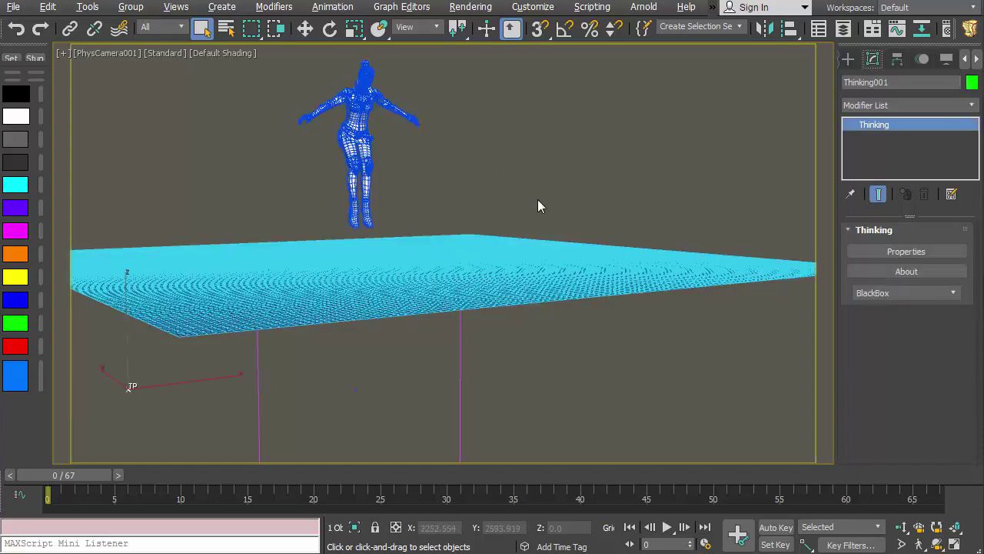
{"action": "left_click", "coordinate": [613, 373]}
{"action": "left_click", "coordinate": [503, 270]}
{"action": "left_click", "coordinate": [559, 349]}
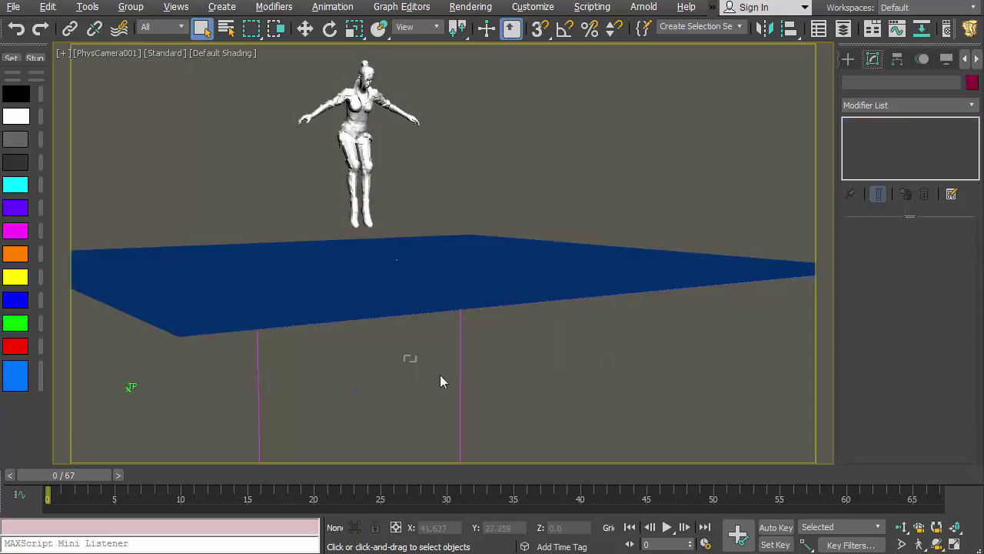
{"action": "left_click", "coordinate": [517, 416]}
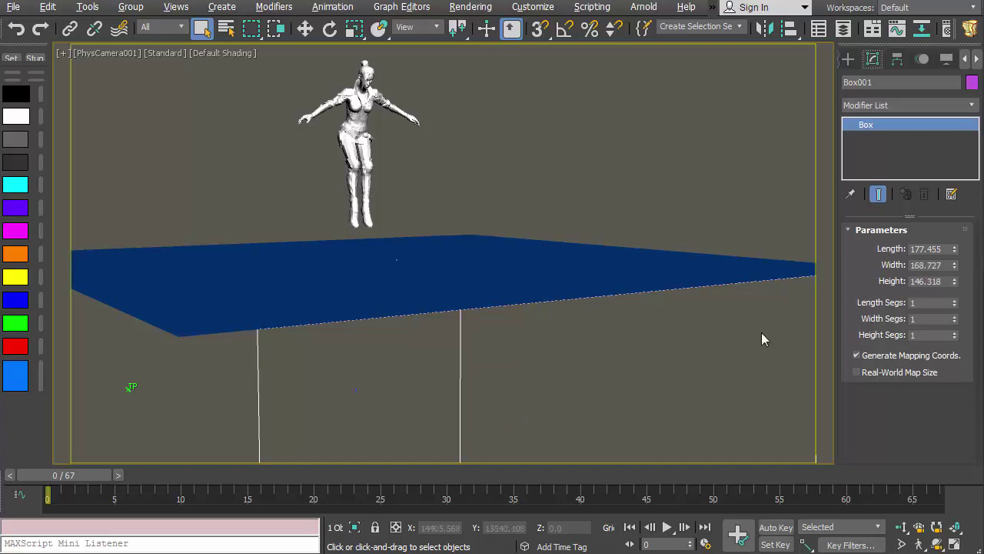
Replace the camera view with a full-size perspective view angled to show the character, water surface and box together
{"action": "left_click", "coordinate": [955, 543]}
{"action": "left_click", "coordinate": [584, 141]}
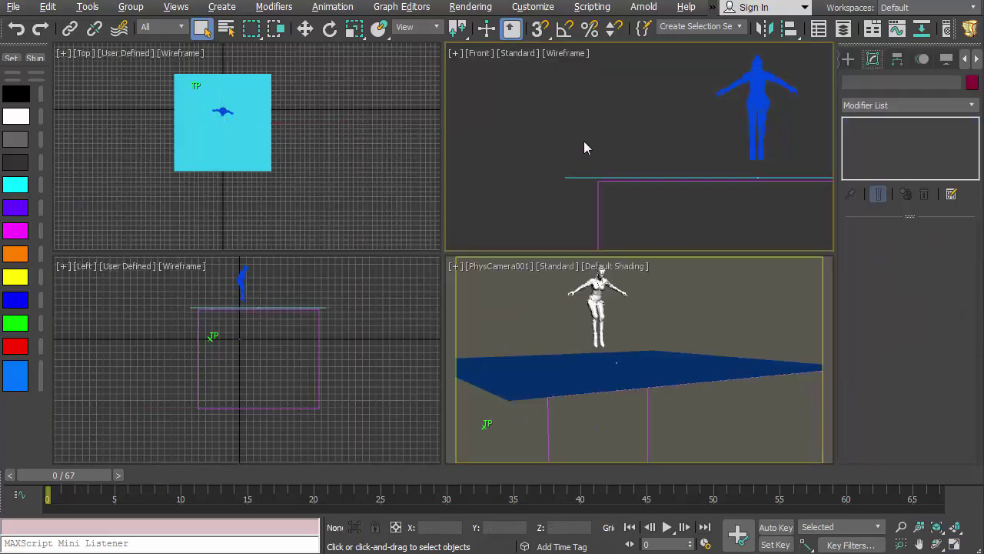
{"action": "key", "text": "alt+w"}
{"action": "middle_click_drag", "start_coordinate": [613, 362], "coordinate": [460, 253]}
{"action": "scroll", "coordinate": [538, 346], "scroll_direction": "down", "scroll_amount": 10}
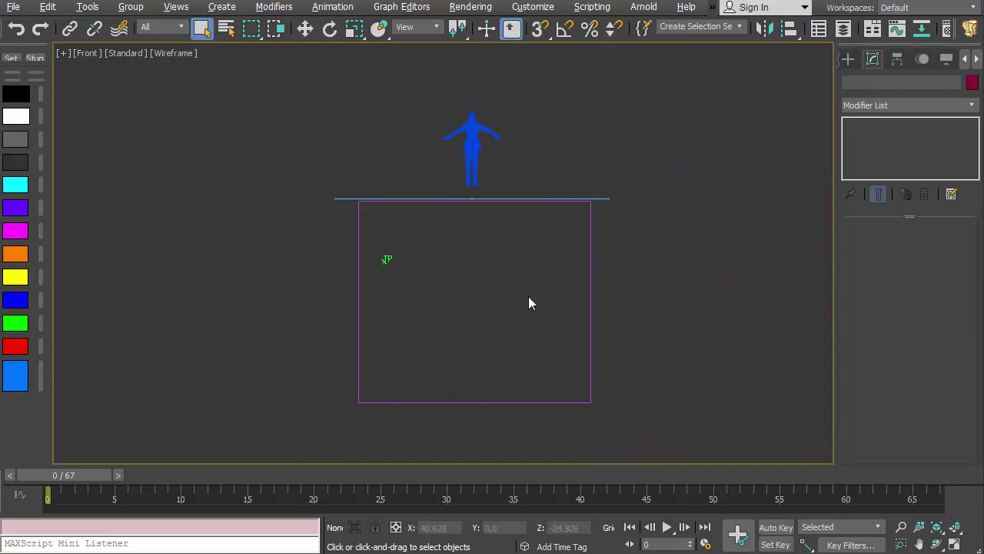
{"action": "middle_click_drag", "start_coordinate": [529, 298], "coordinate": [546, 316]}
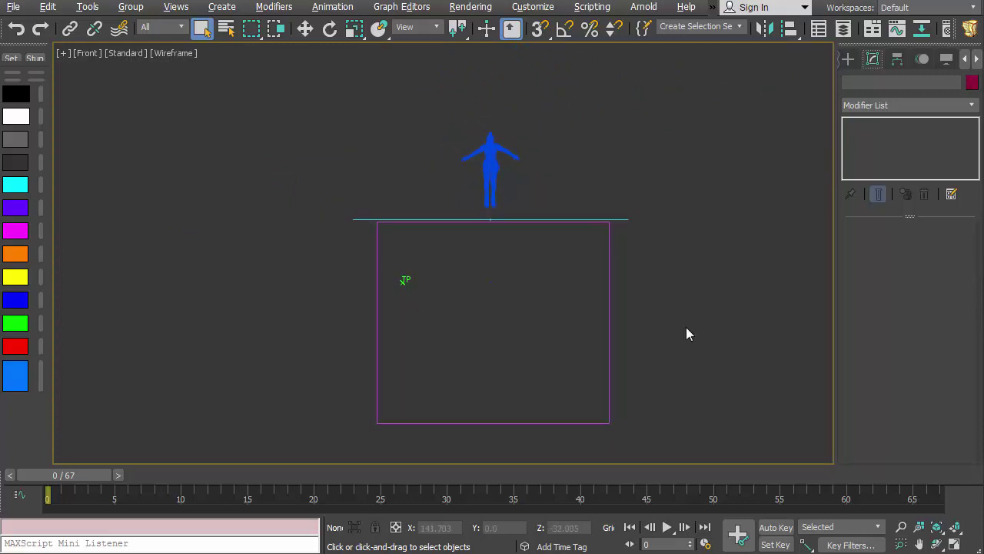
{"action": "key", "text": "p"}
{"action": "middle_click_drag", "start_coordinate": [412, 262], "coordinate": [475, 284], "text": "alt"}
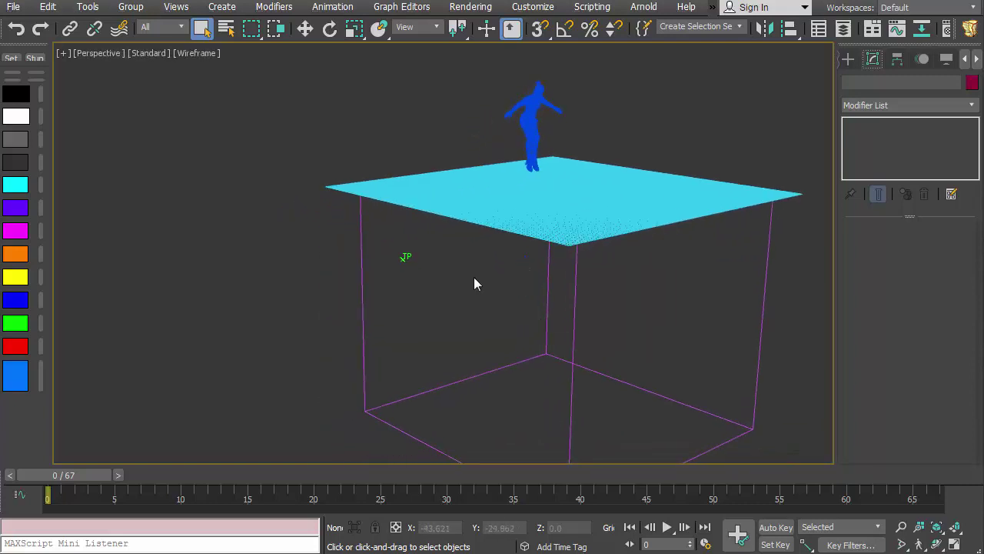
Open the particle setup of the Thinking001 object and narrow its window so the scene stays visible beside it
{"action": "left_click", "coordinate": [405, 258]}
{"action": "left_click", "coordinate": [927, 253]}
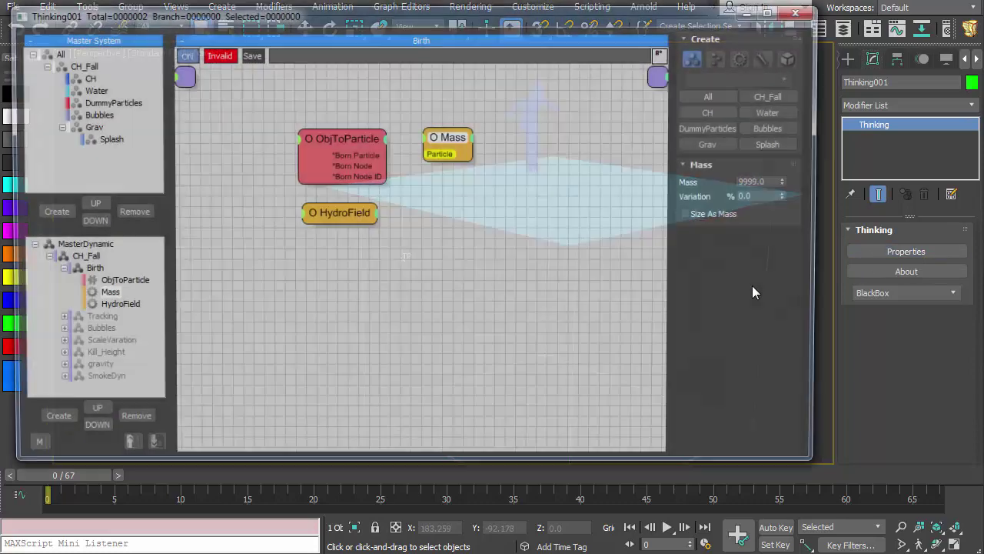
{"action": "left_click_drag", "start_coordinate": [816, 464], "coordinate": [521, 459]}
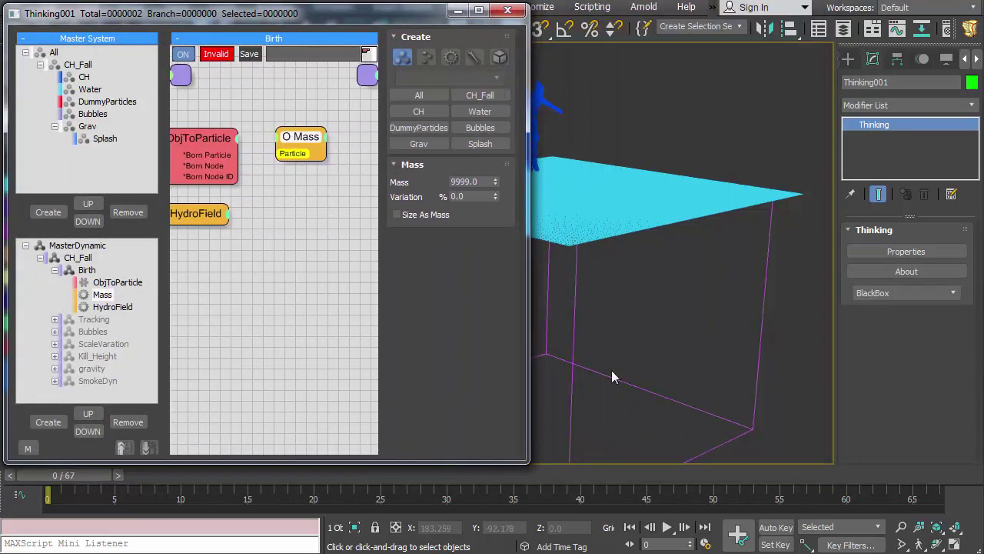
{"action": "middle_click_drag", "start_coordinate": [612, 370], "coordinate": [702, 280], "text": "alt"}
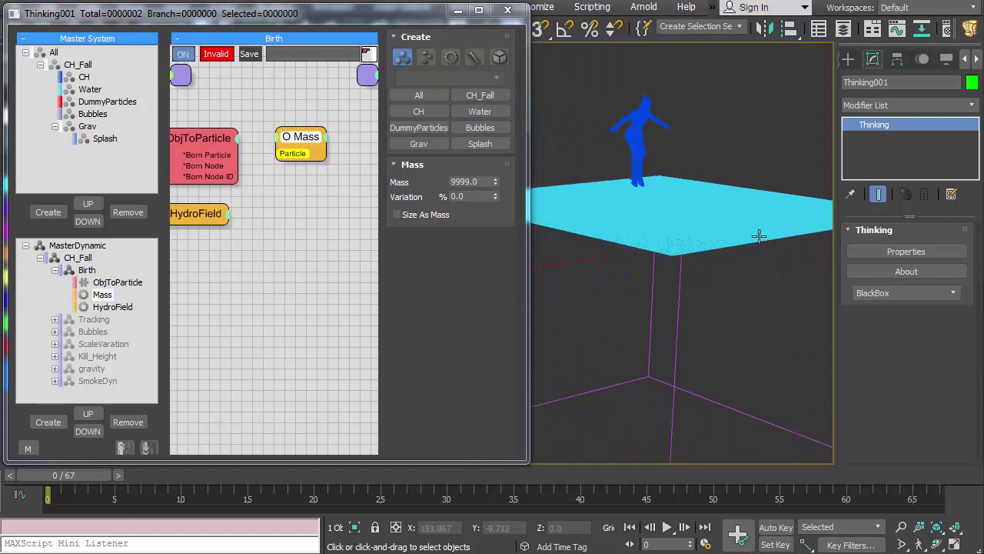
Show the HydroField operator's settings and highlight its WaterSurf field object
{"action": "middle_click_drag", "start_coordinate": [309, 266], "coordinate": [341, 281]}
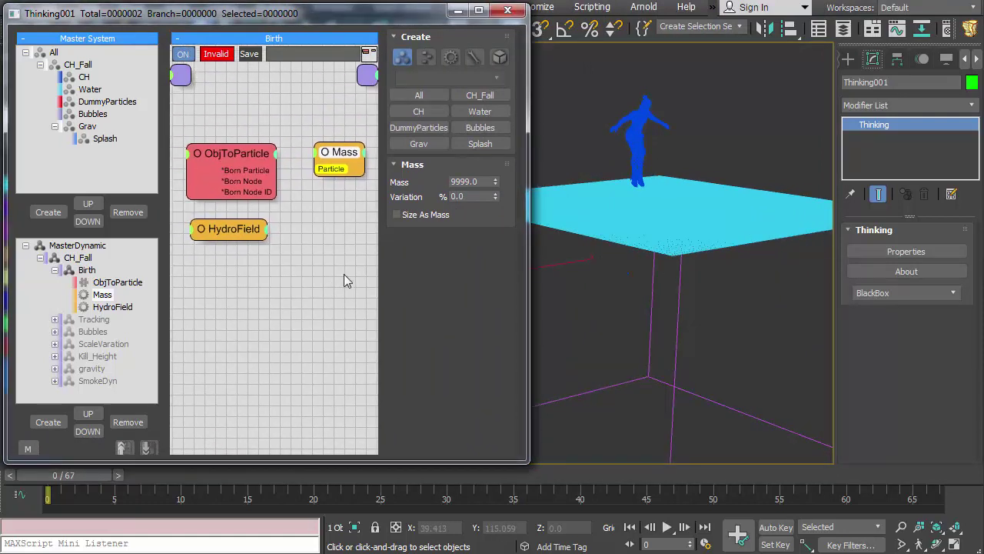
{"action": "left_click", "coordinate": [225, 231]}
{"action": "left_click_drag", "start_coordinate": [235, 234], "coordinate": [235, 243]}
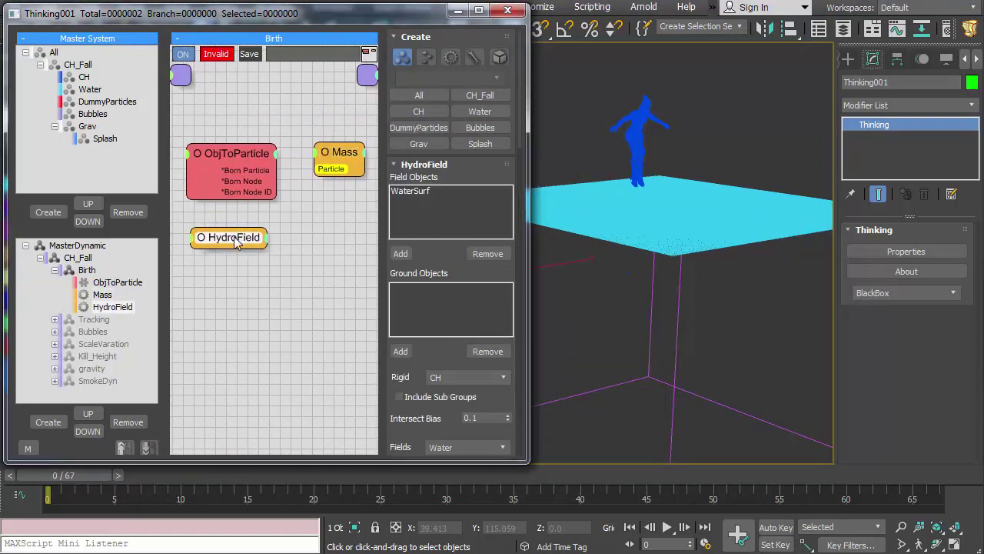
{"action": "left_click", "coordinate": [412, 192]}
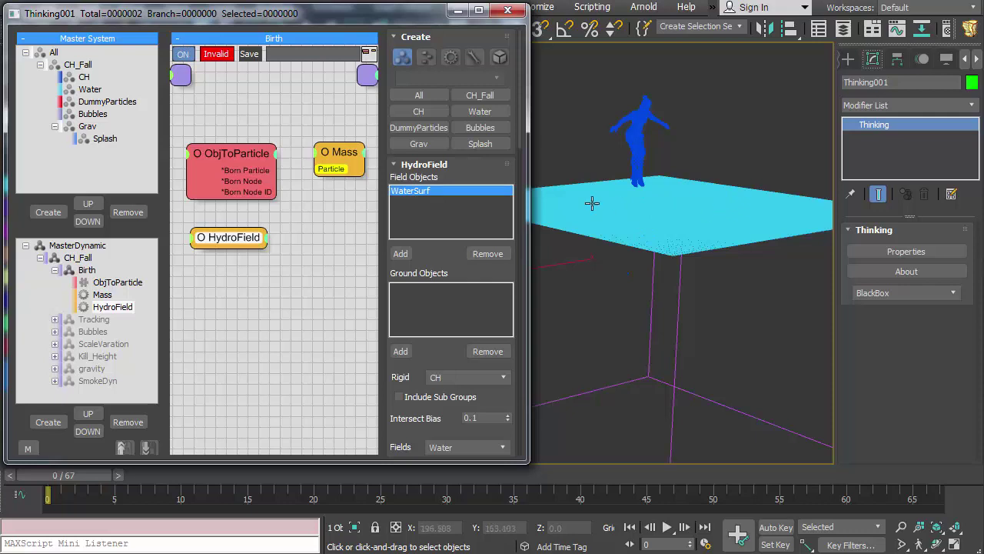
Unhide the WaterSurf plane by name
{"action": "left_click", "coordinate": [704, 123]}
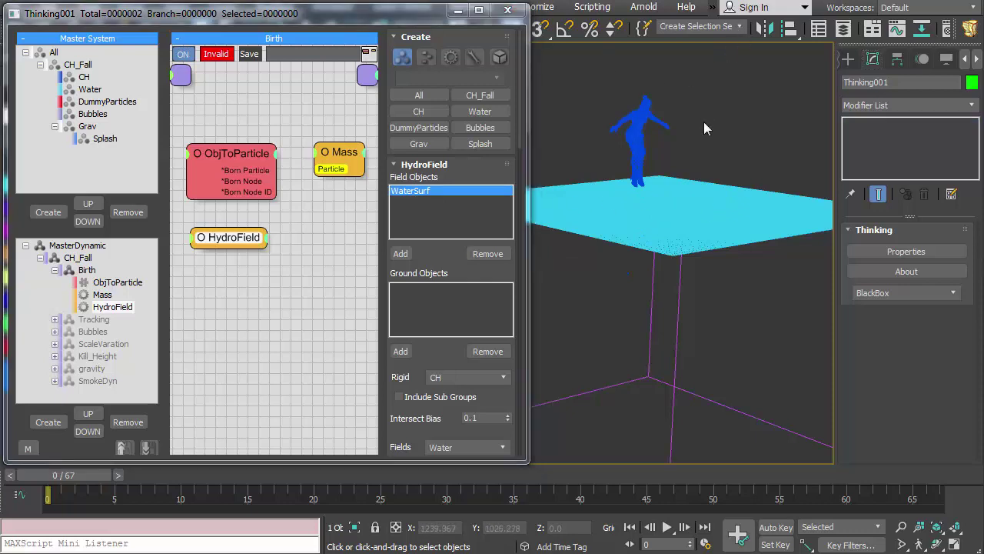
{"action": "right_click", "coordinate": [691, 201]}
{"action": "left_click", "coordinate": [668, 121]}
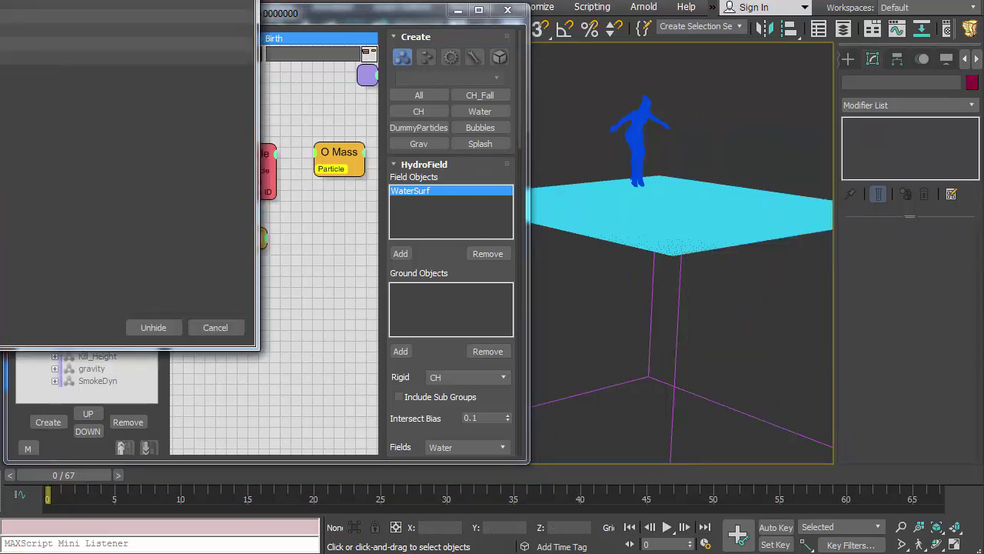
{"action": "left_click", "coordinate": [127, 57]}
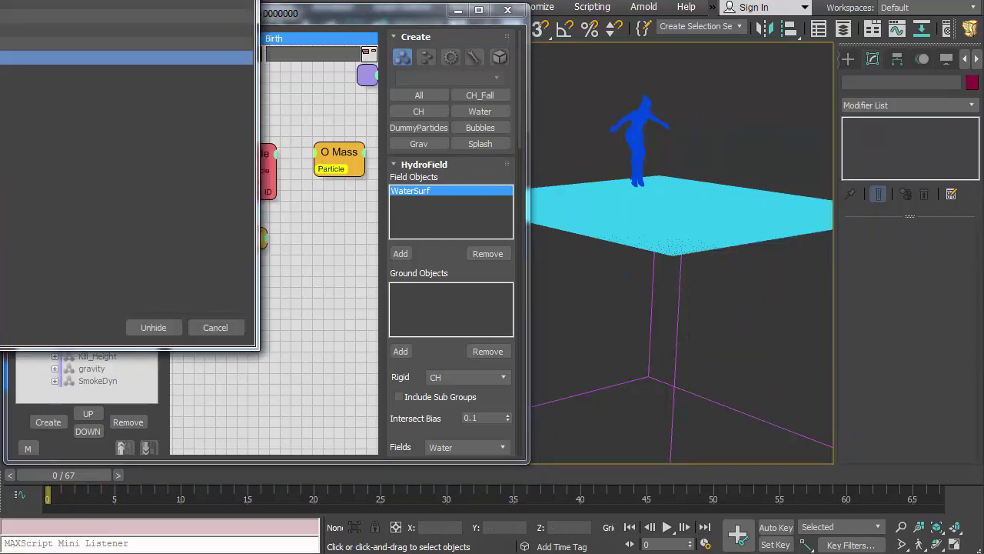
{"action": "left_click", "coordinate": [154, 328]}
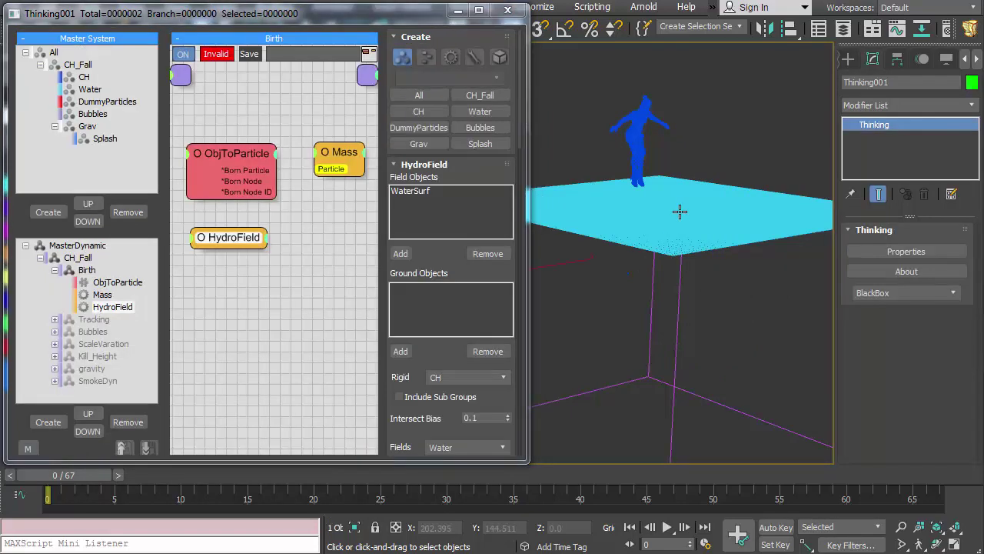
Isolate the WaterSurf plane and examine its mesh as the HydroField's field object
{"action": "left_click", "coordinate": [679, 212]}
{"action": "right_click", "coordinate": [680, 211]}
{"action": "left_click", "coordinate": [692, 76]}
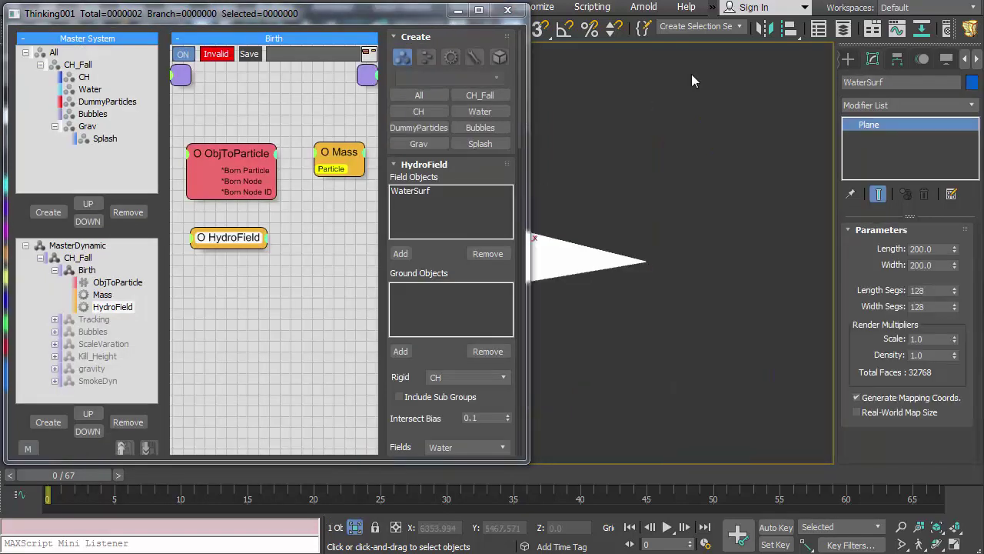
{"action": "left_click", "coordinate": [616, 131]}
{"action": "middle_click_drag", "start_coordinate": [627, 174], "coordinate": [696, 289]}
{"action": "left_click", "coordinate": [660, 307]}
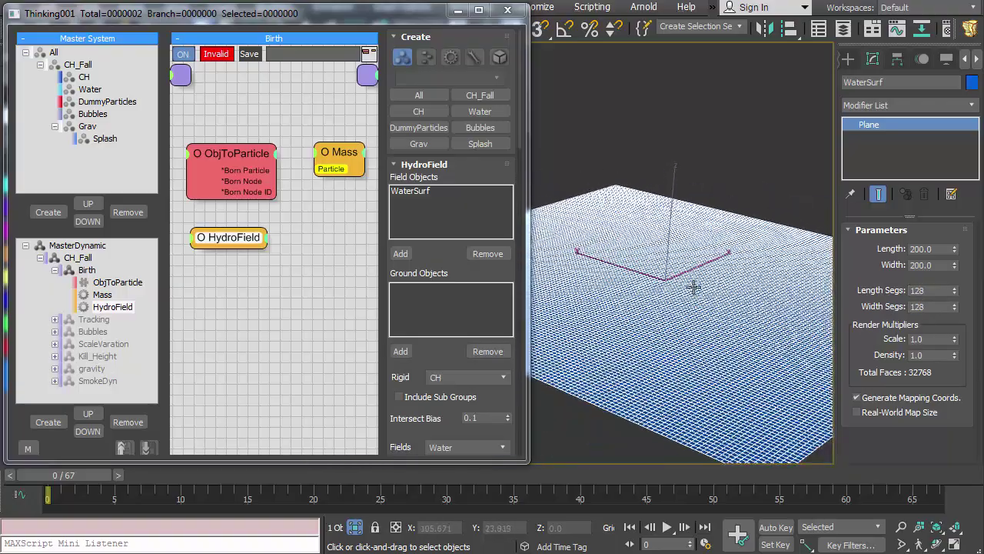
{"action": "left_click", "coordinate": [658, 192]}
{"action": "left_click", "coordinate": [408, 192]}
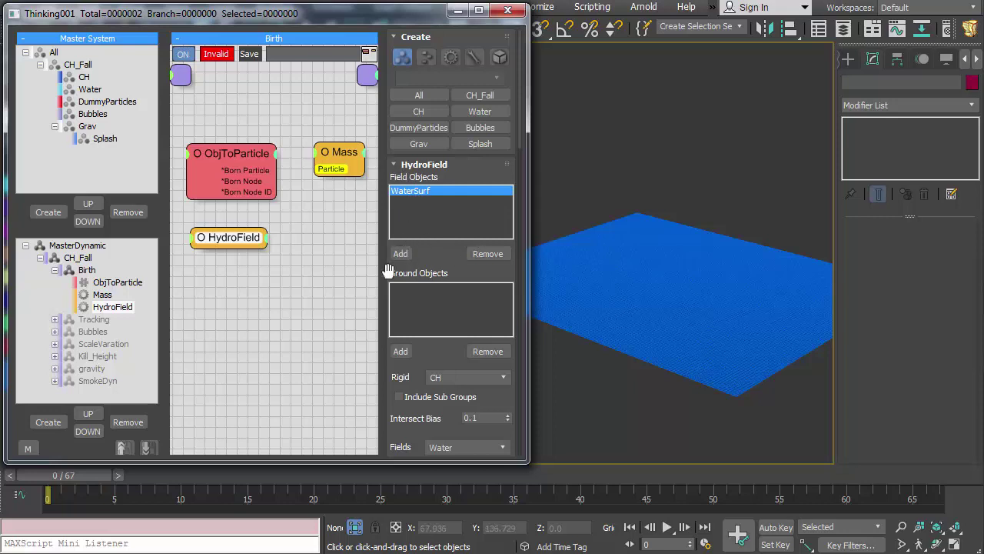
Hide the WaterSurf plane and bring the character, particle water surface and box back into view
{"action": "left_click", "coordinate": [659, 353]}
{"action": "right_click", "coordinate": [663, 354]}
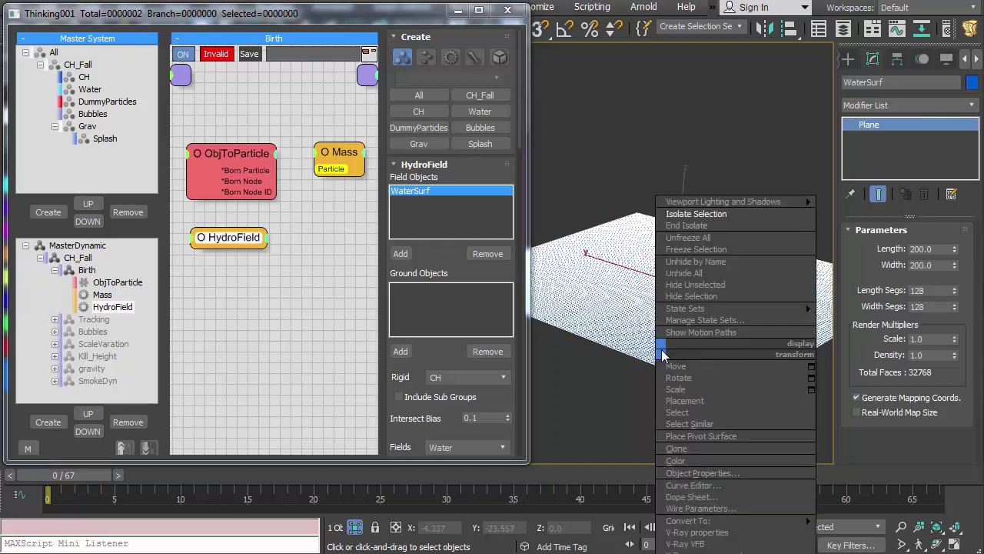
{"action": "left_click", "coordinate": [691, 296]}
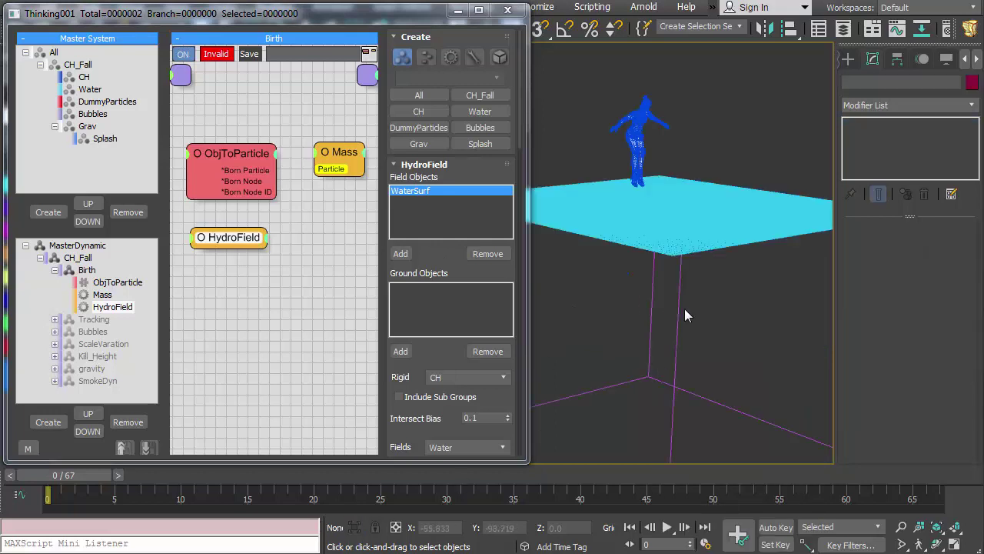
{"action": "middle_click_drag", "start_coordinate": [687, 315], "coordinate": [647, 332]}
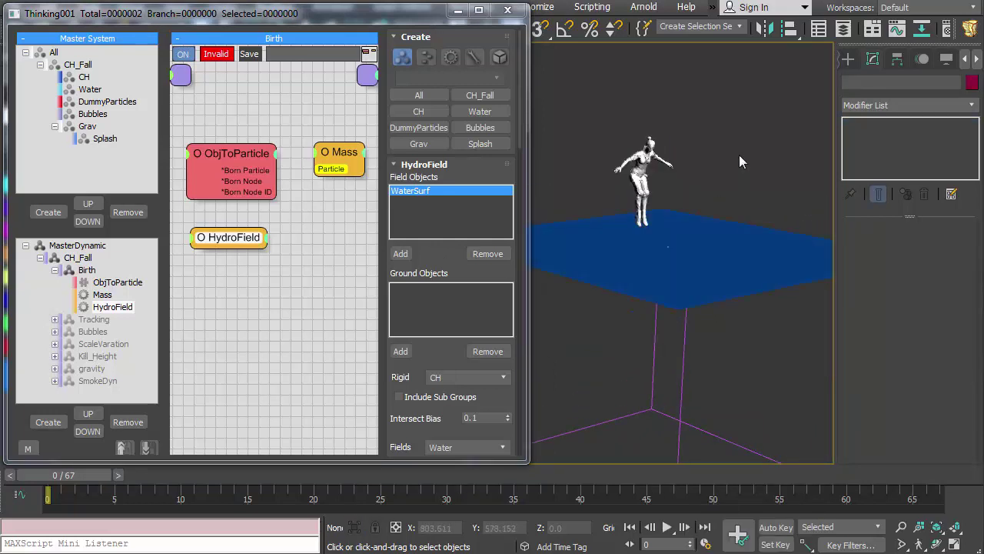
{"action": "mouse_move", "coordinate": [726, 288]}
{"action": "middle_mouse_down", "text": "alt"}
{"action": "mouse_move", "coordinate": [709, 239]}
{"action": "mouse_move", "coordinate": [731, 270]}
{"action": "mouse_move", "coordinate": [724, 280]}
{"action": "middle_mouse_up", "text": "alt"}
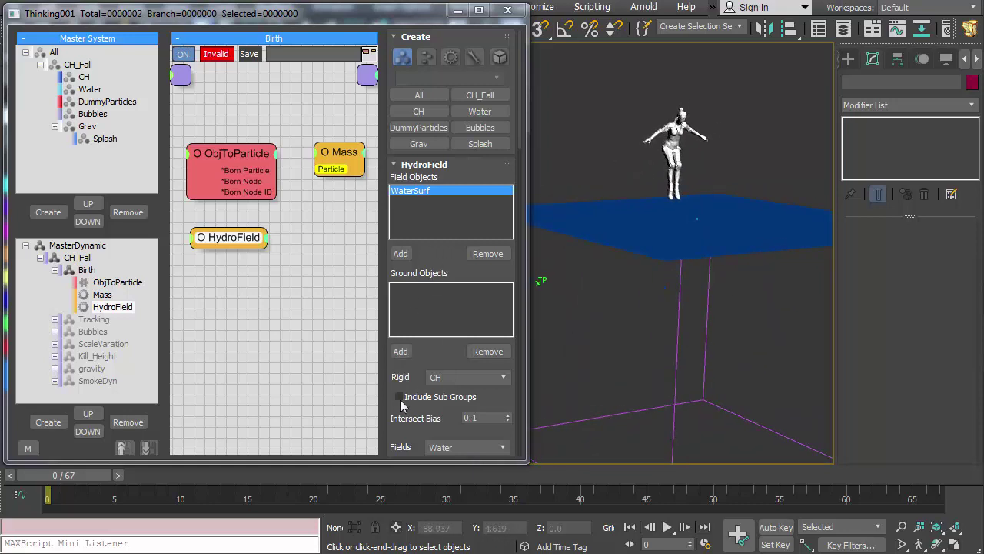
Review the settings of the HydroField, ObjToParticle and Mass operators in the Birth dynamic set
{"action": "left_click_drag", "start_coordinate": [389, 425], "coordinate": [403, 246]}
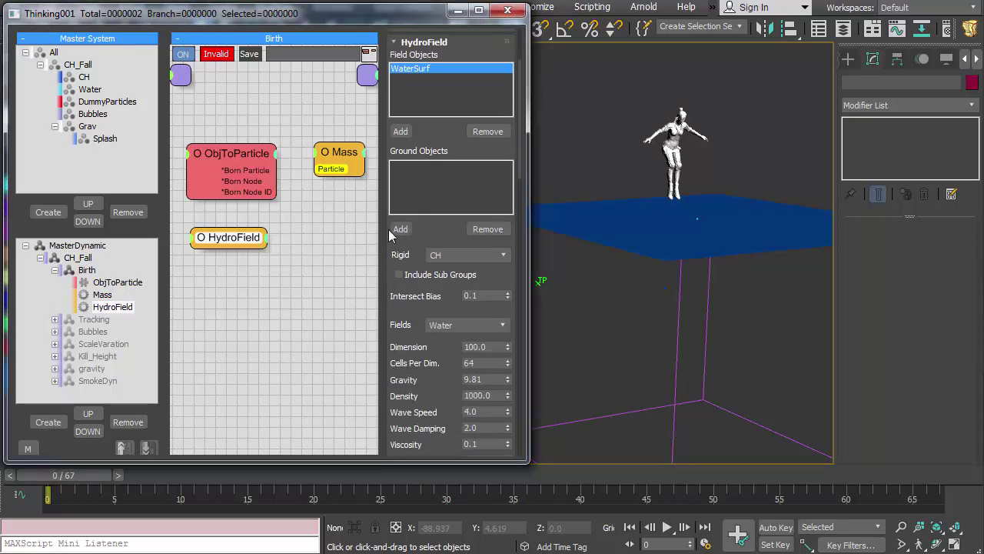
{"action": "left_click", "coordinate": [227, 157]}
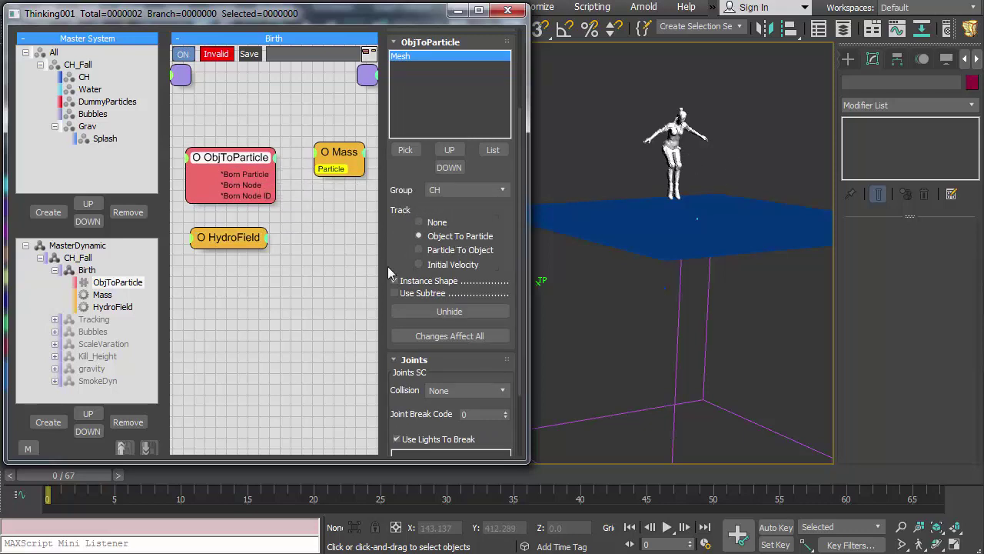
{"action": "left_click", "coordinate": [219, 238]}
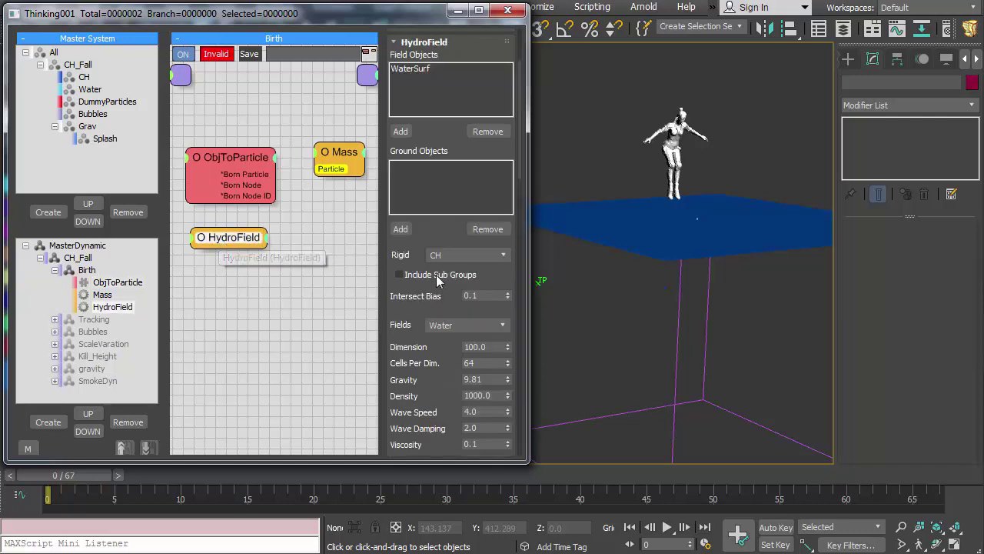
{"action": "middle_click_drag", "start_coordinate": [729, 265], "coordinate": [706, 262]}
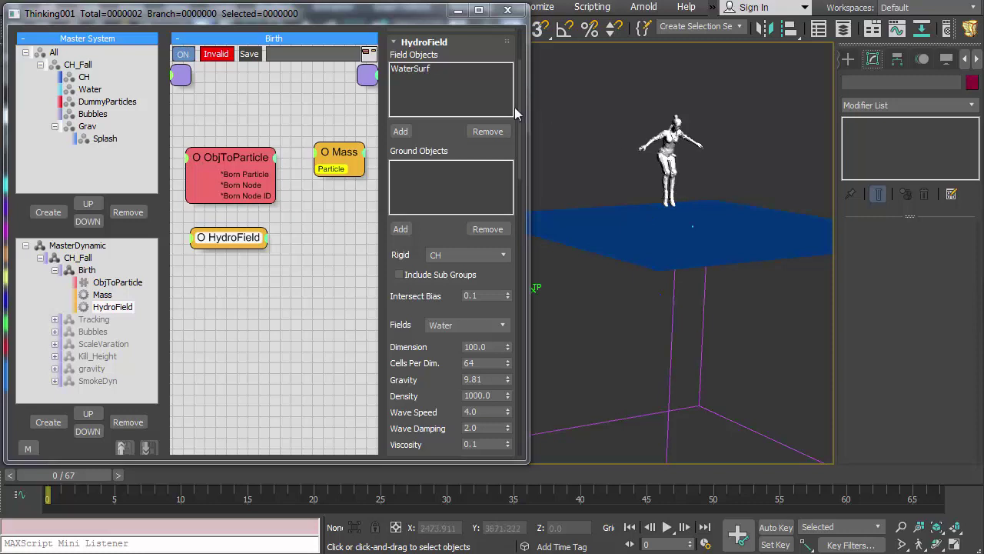
{"action": "mouse_move", "coordinate": [360, 151]}
{"action": "left_mouse_down"}
{"action": "mouse_move", "coordinate": [330, 154]}
{"action": "mouse_move", "coordinate": [346, 158]}
{"action": "left_mouse_up"}
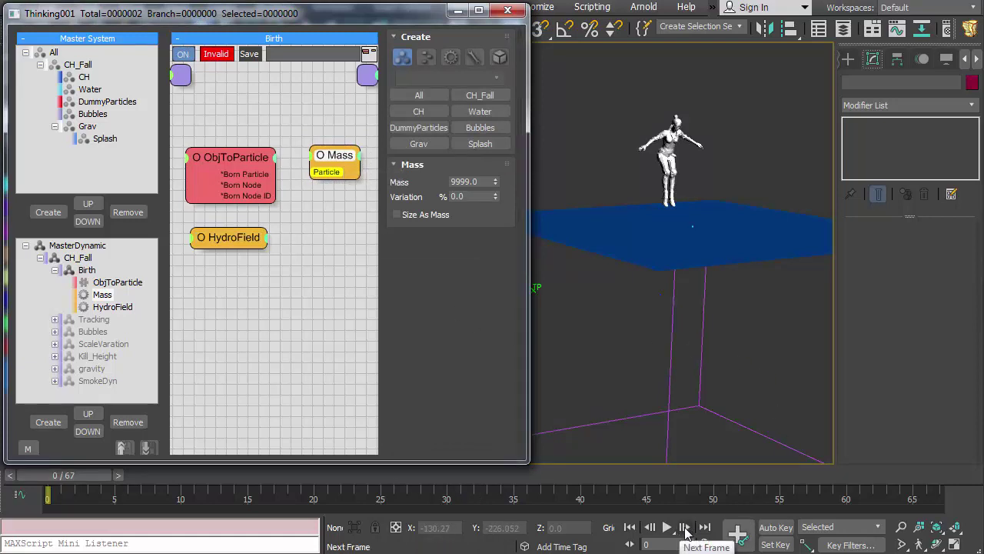
Play the simulation from the first frame and return to frame 0
{"action": "left_click", "coordinate": [685, 527]}
{"action": "left_click", "coordinate": [630, 527]}
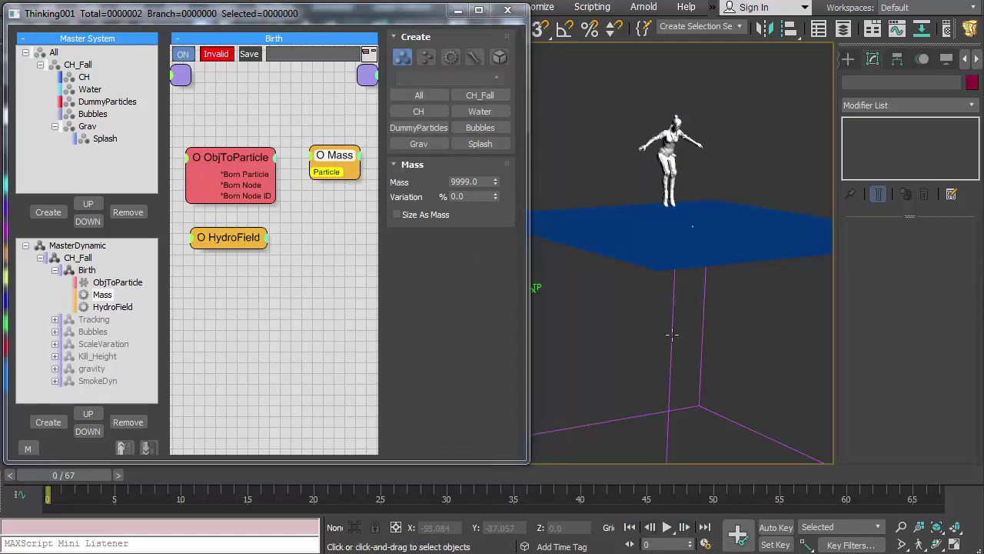
{"action": "left_click", "coordinate": [666, 528]}
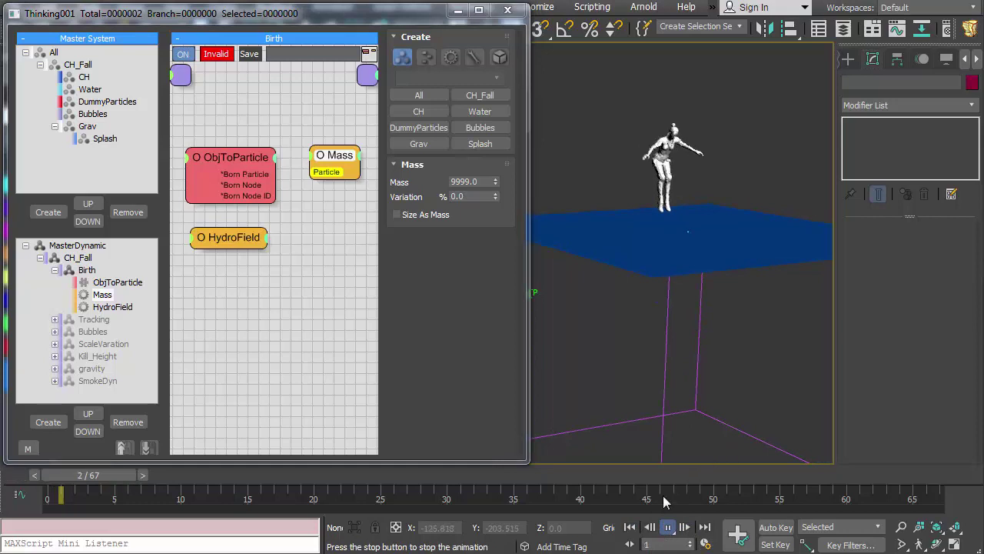
{"action": "left_click", "coordinate": [631, 527]}
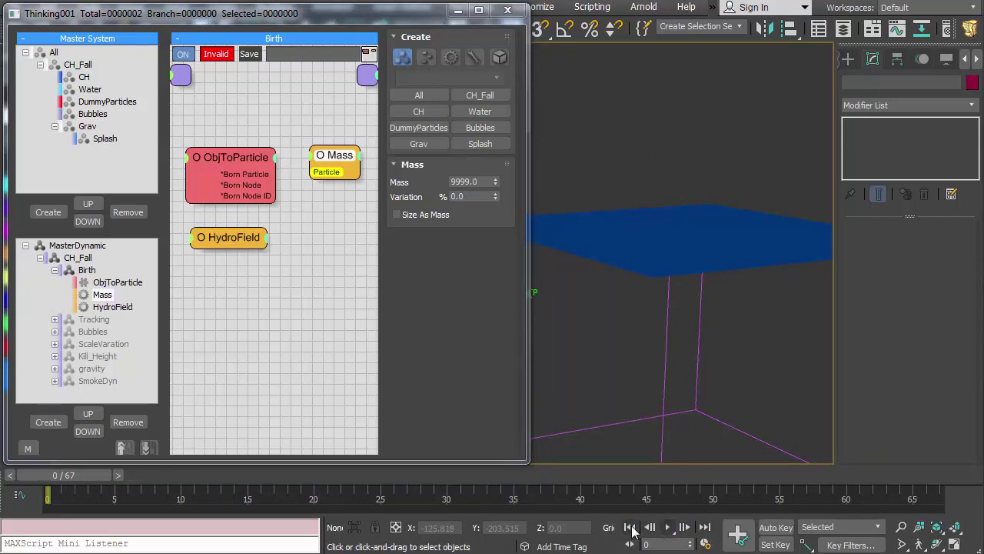
Switch the HydroField operator's Splash option on and off again
{"action": "left_click", "coordinate": [237, 240]}
{"action": "scroll", "coordinate": [403, 254], "scroll_direction": "down", "scroll_amount": 5}
{"action": "scroll", "coordinate": [403, 255], "scroll_direction": "down", "scroll_amount": 8}
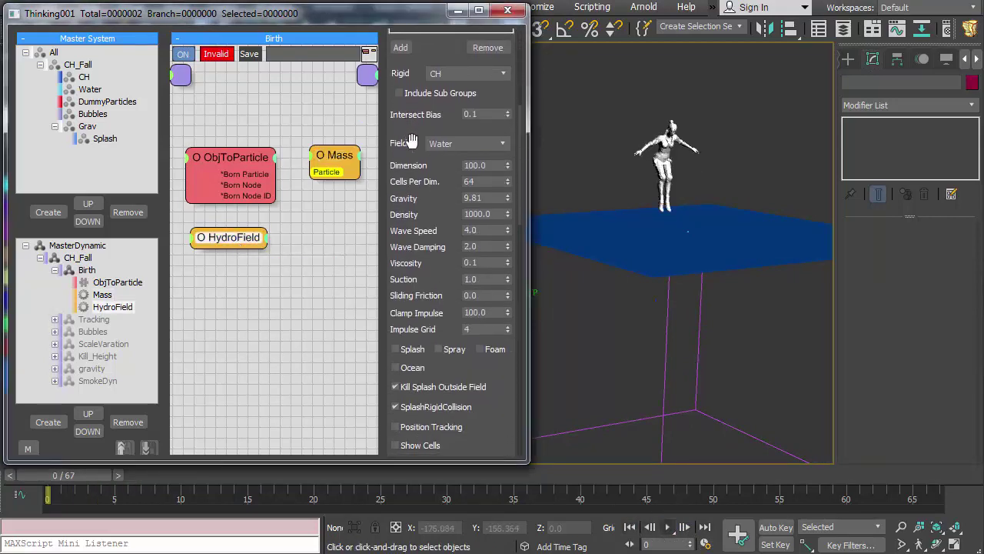
{"action": "left_click", "coordinate": [396, 284]}
{"action": "left_click", "coordinate": [397, 285]}
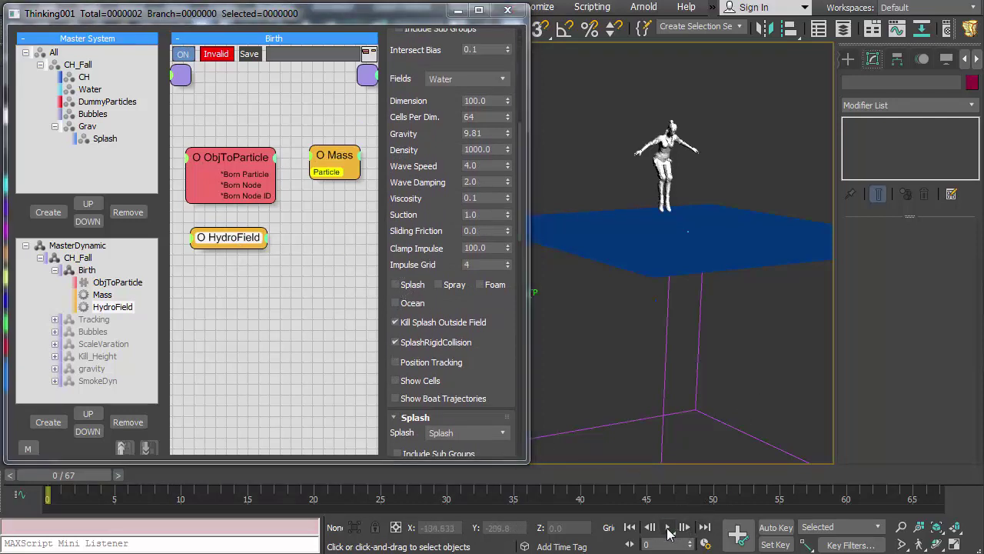
Play the simulation through the character's fall with Splash switched off and return to frame 0
{"action": "left_click", "coordinate": [668, 527]}
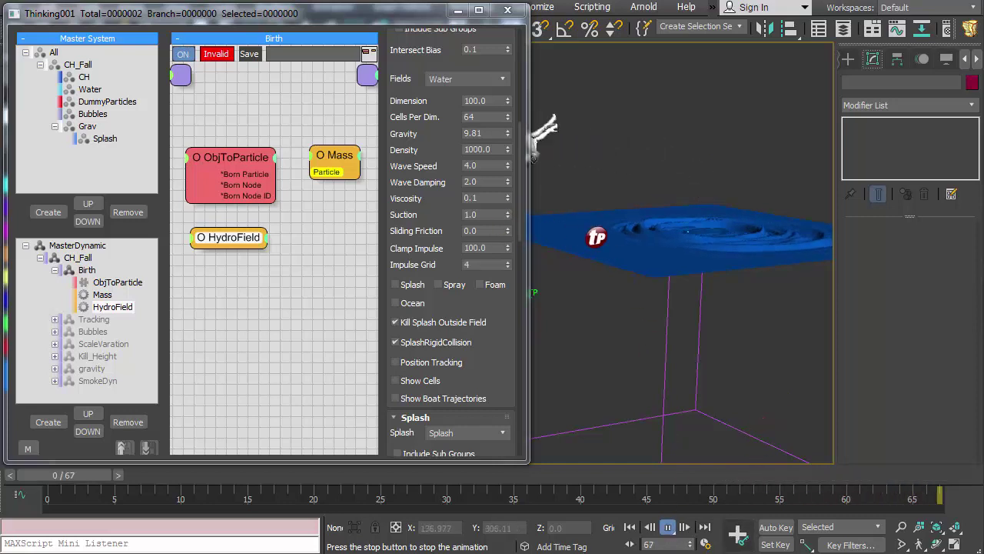
{"action": "left_click", "coordinate": [668, 527]}
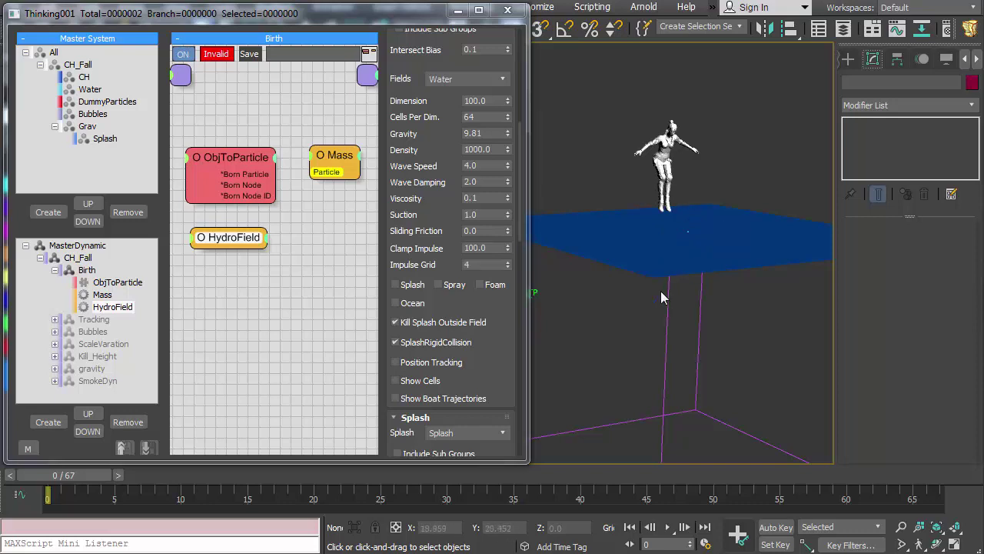
{"action": "middle_click_drag", "start_coordinate": [661, 293], "coordinate": [653, 293]}
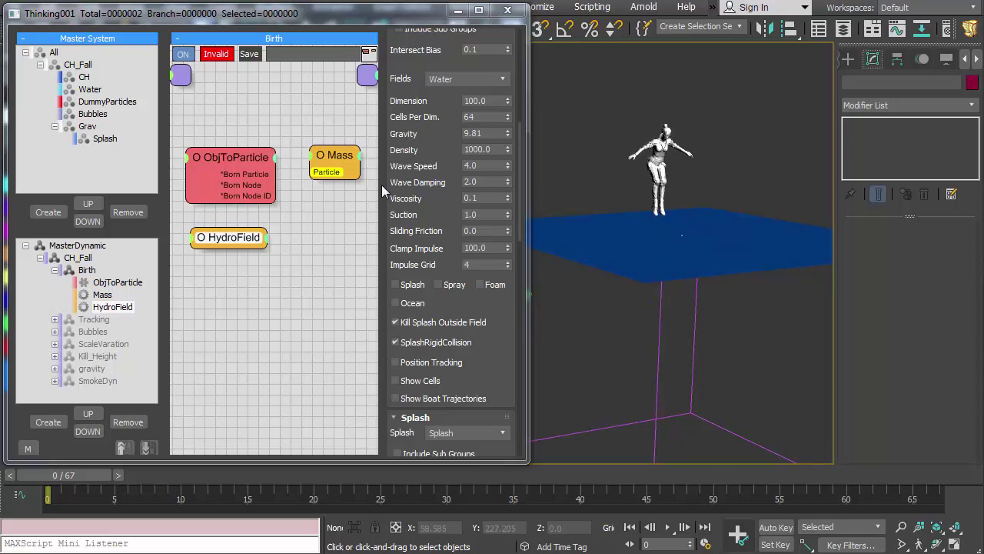
Connect ObjToParticle's Born Particle output to the Mass operator's Particle input, set Mass to 999999 and refresh the simulation from frame 0
{"action": "left_click_drag", "start_coordinate": [276, 173], "coordinate": [311, 170]}
{"action": "left_click", "coordinate": [315, 165]}
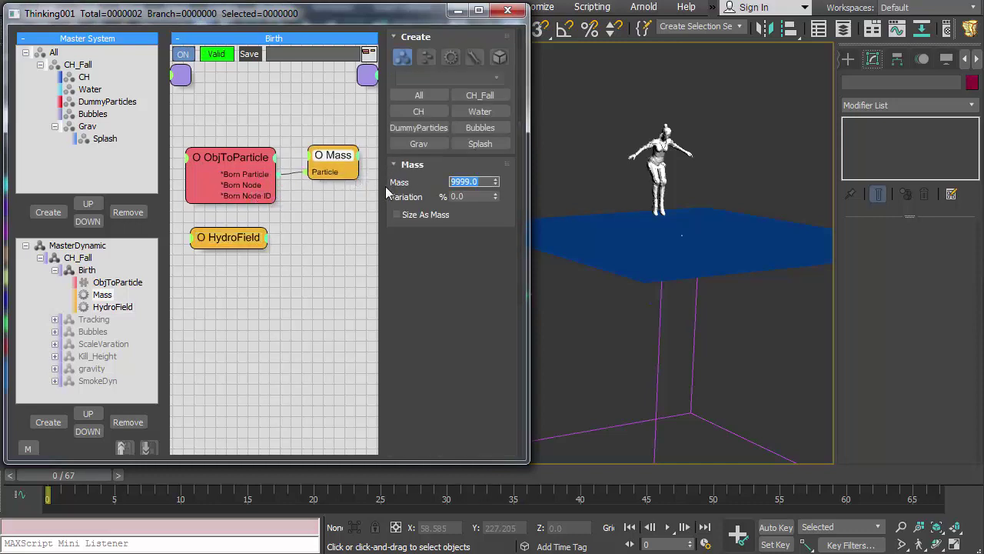
{"action": "key", "text": "Return"}
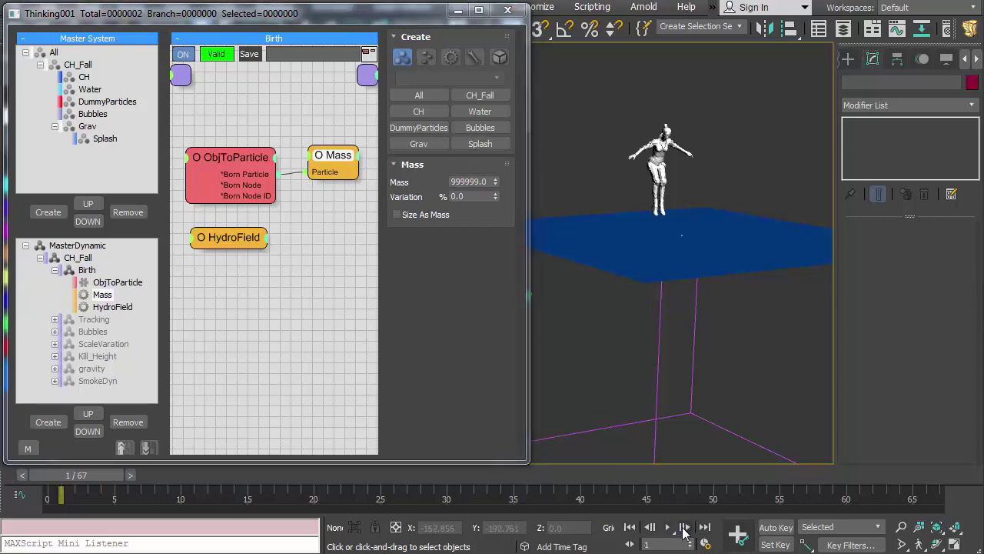
{"action": "left_click", "coordinate": [684, 529]}
{"action": "left_click", "coordinate": [683, 528]}
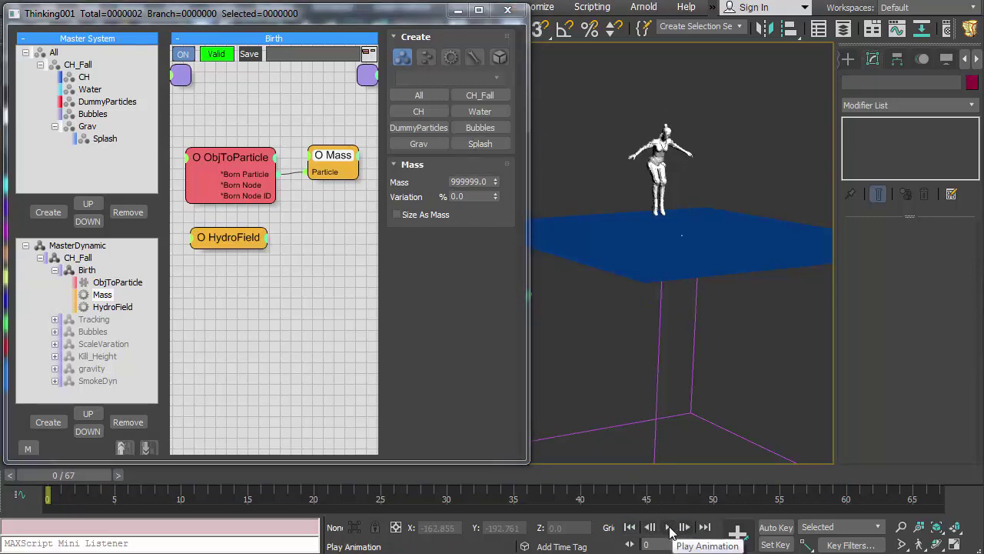
Play the fall with the new mass, check the character under the water surface, replay it and return to frame 0
{"action": "left_click", "coordinate": [668, 528]}
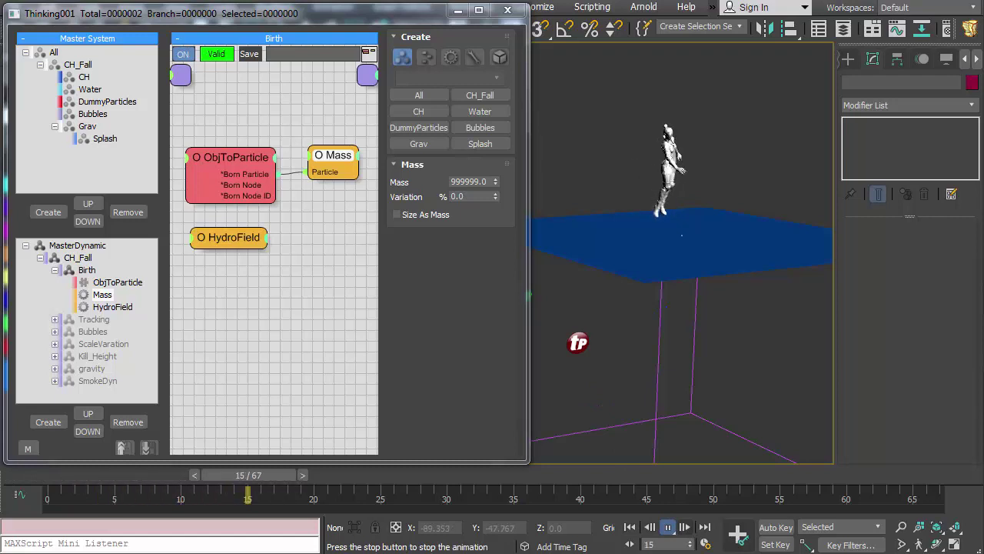
{"action": "left_click", "coordinate": [667, 527]}
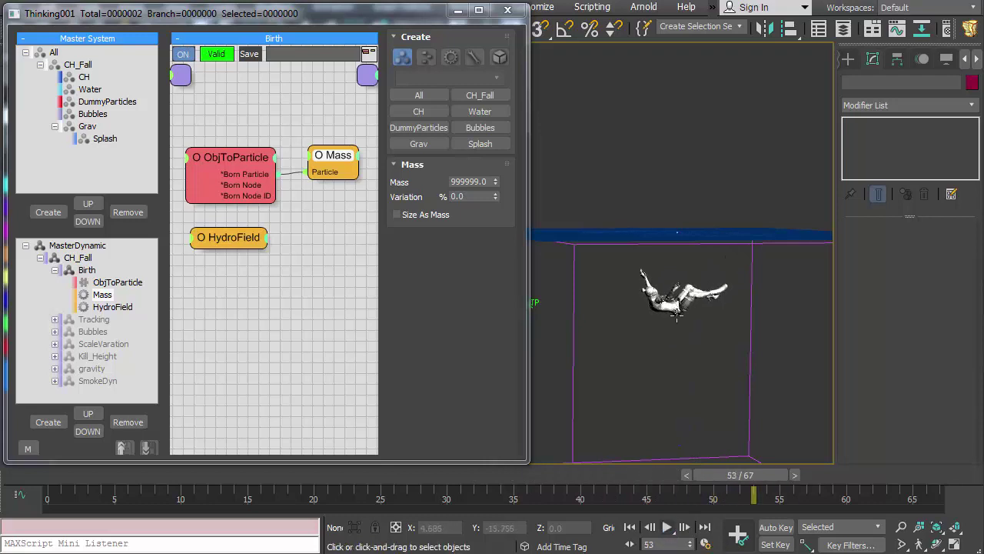
{"action": "mouse_move", "coordinate": [676, 314]}
{"action": "middle_mouse_down", "text": "alt"}
{"action": "mouse_move", "coordinate": [707, 330]}
{"action": "mouse_move", "coordinate": [688, 330]}
{"action": "middle_mouse_up", "text": "alt"}
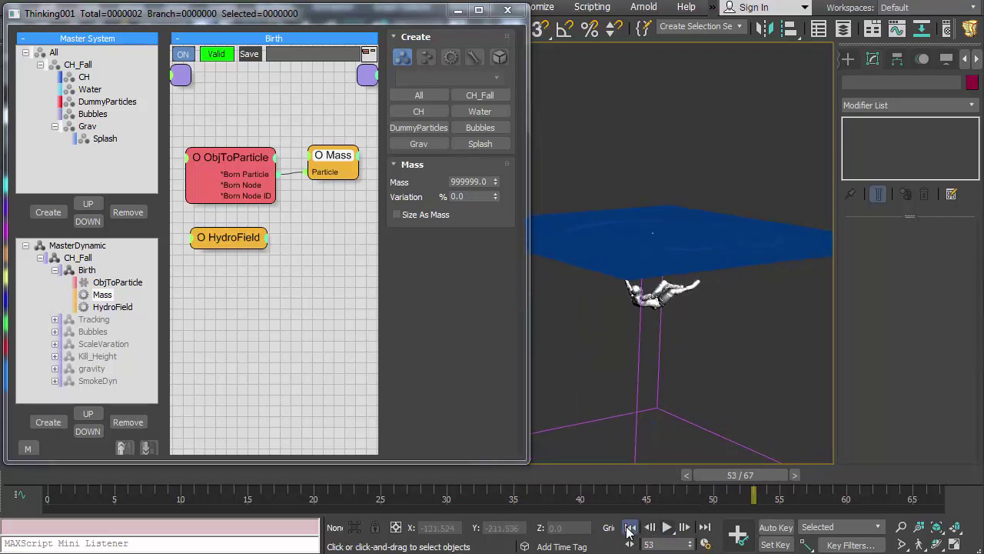
{"action": "left_click", "coordinate": [629, 528]}
{"action": "left_click", "coordinate": [667, 527]}
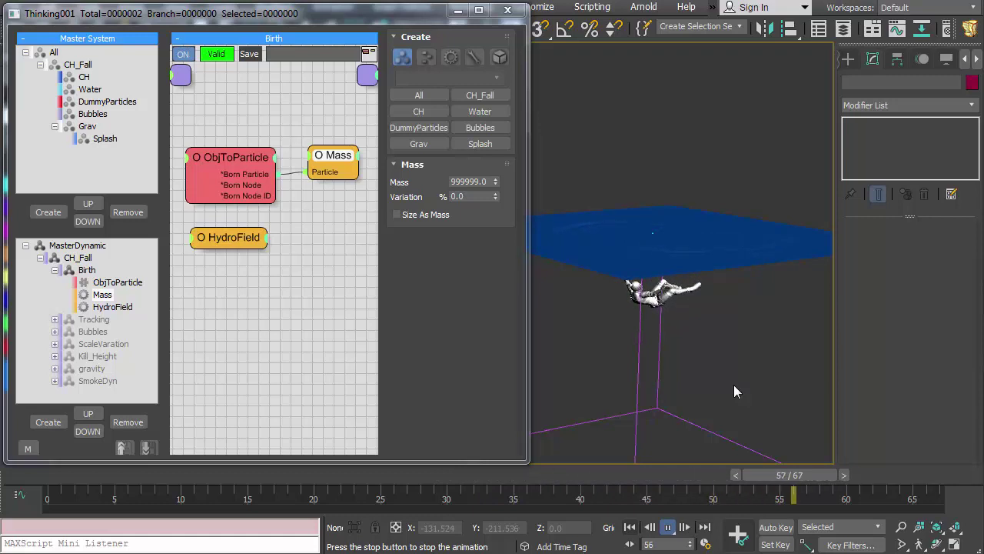
{"action": "left_click", "coordinate": [630, 527]}
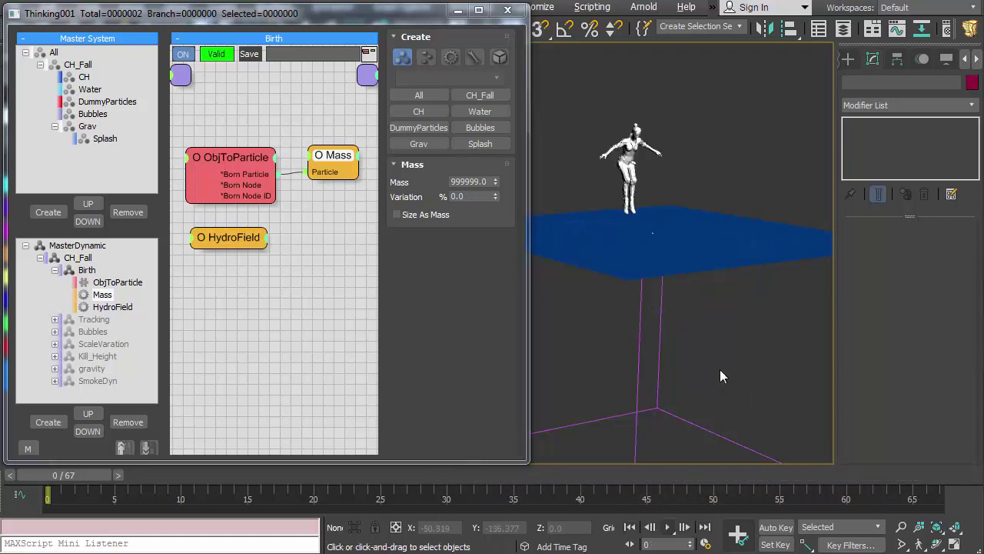
Enable Splash in the HydroField operator and bring up the settings of the Splash and Grav particle groups
{"action": "middle_click_drag", "start_coordinate": [720, 375], "coordinate": [692, 384], "text": "alt"}
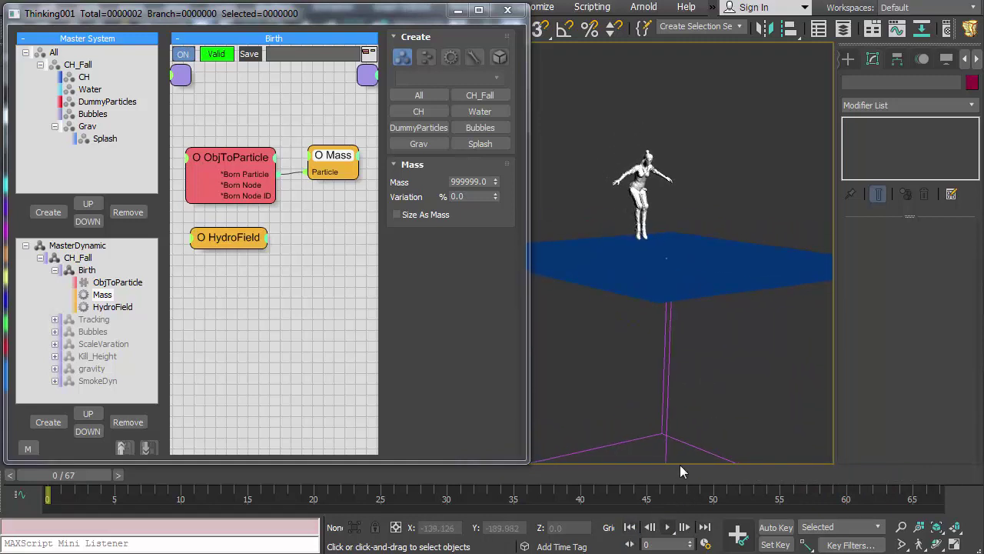
{"action": "middle_click_drag", "start_coordinate": [679, 464], "coordinate": [681, 394], "text": "alt"}
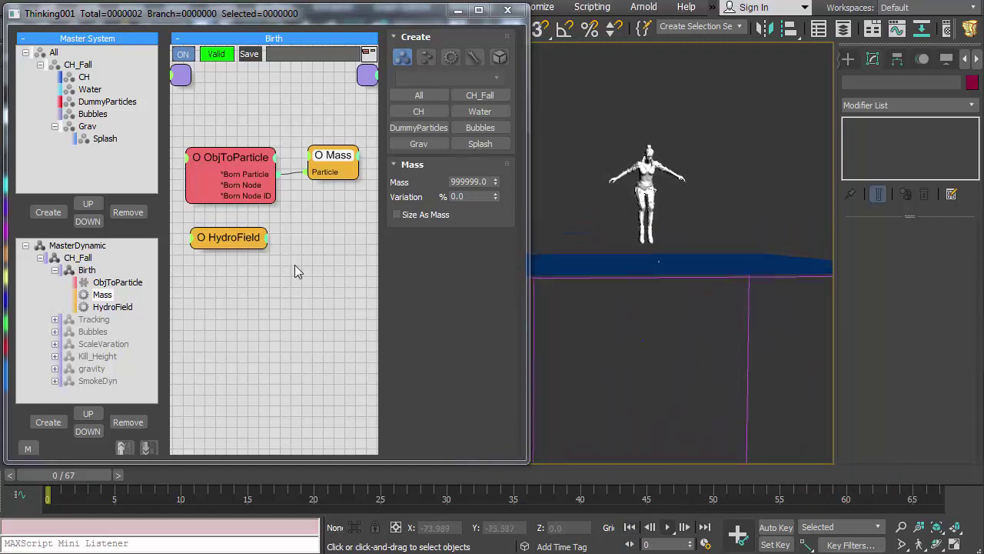
{"action": "left_click", "coordinate": [240, 239]}
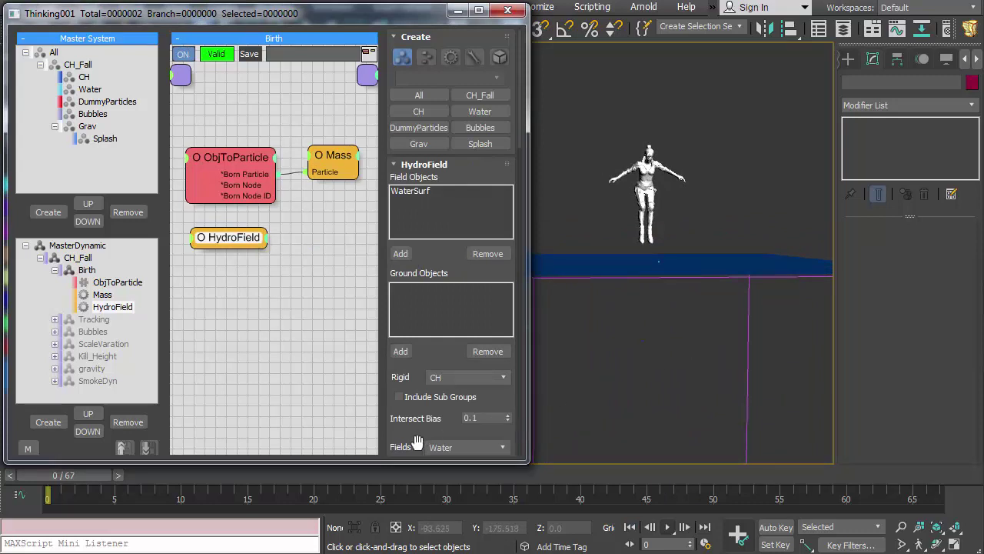
{"action": "scroll", "coordinate": [416, 442], "scroll_direction": "down", "scroll_amount": 10}
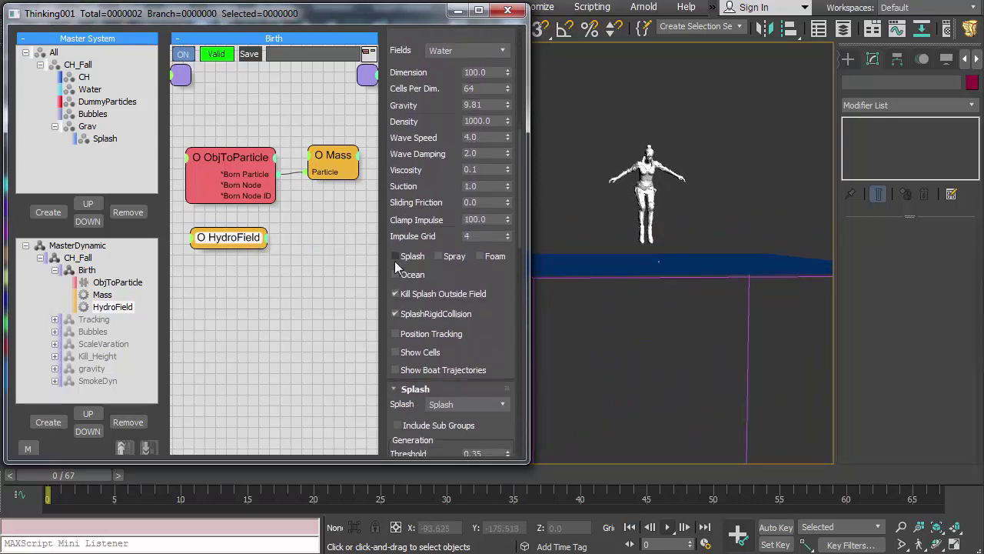
{"action": "middle_click_drag", "start_coordinate": [681, 342], "coordinate": [686, 352], "text": "alt"}
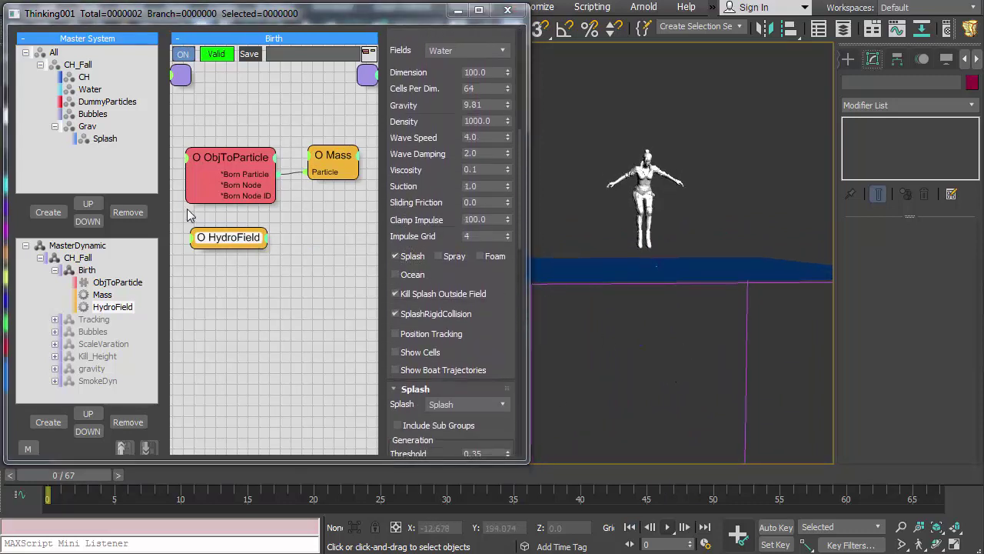
{"action": "left_click", "coordinate": [105, 140]}
{"action": "left_click", "coordinate": [88, 128]}
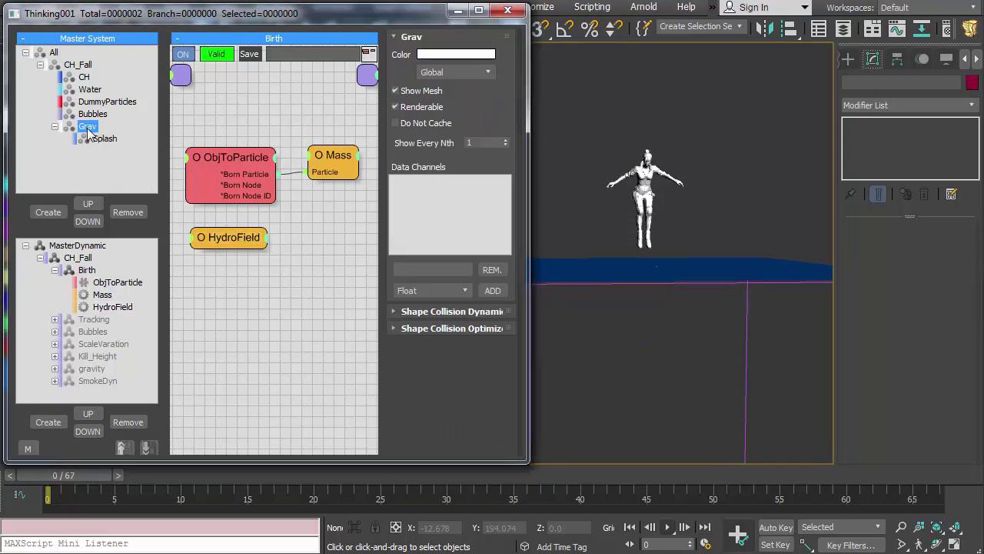
Play the splash simulation from frame 0, replay it from another viewing angle and return to frame 0
{"action": "left_click", "coordinate": [683, 529]}
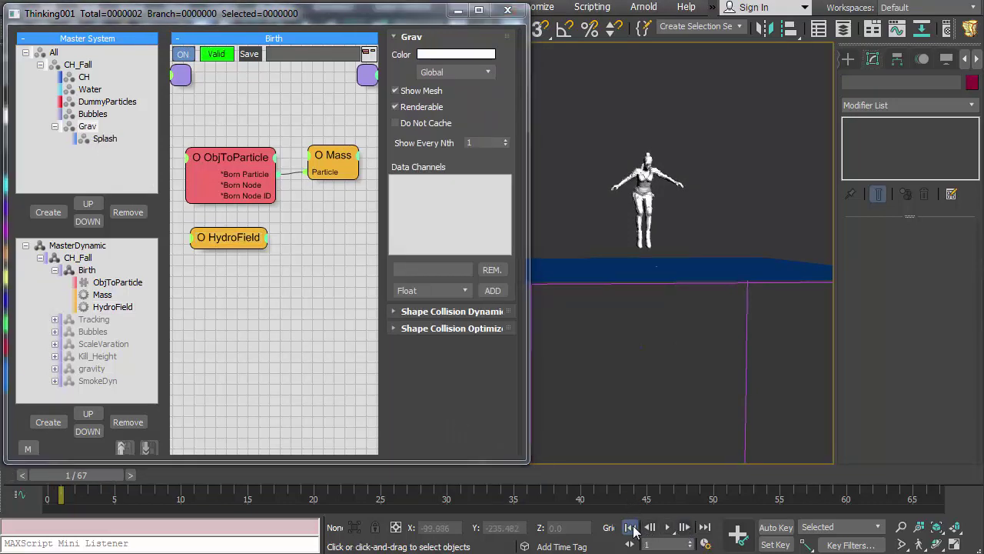
{"action": "left_click", "coordinate": [667, 527]}
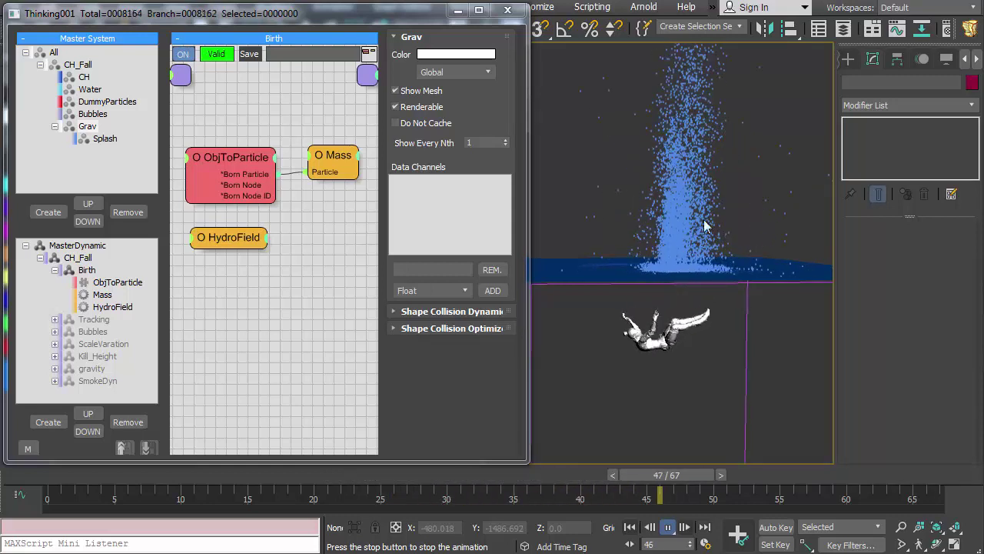
{"action": "left_click", "coordinate": [668, 527]}
{"action": "middle_click_drag", "start_coordinate": [630, 355], "coordinate": [703, 381], "text": "alt"}
{"action": "left_click", "coordinate": [629, 527]}
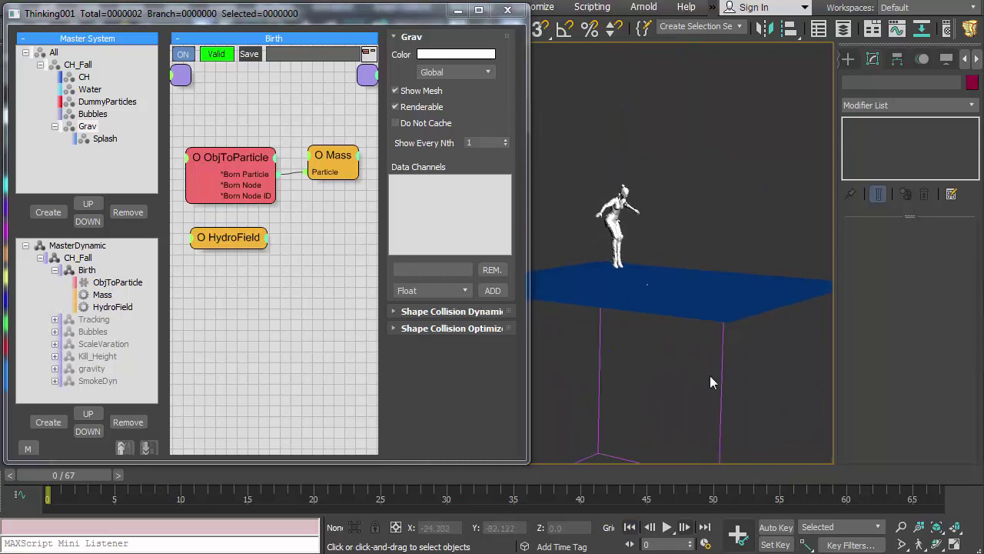
{"action": "left_click", "coordinate": [666, 527]}
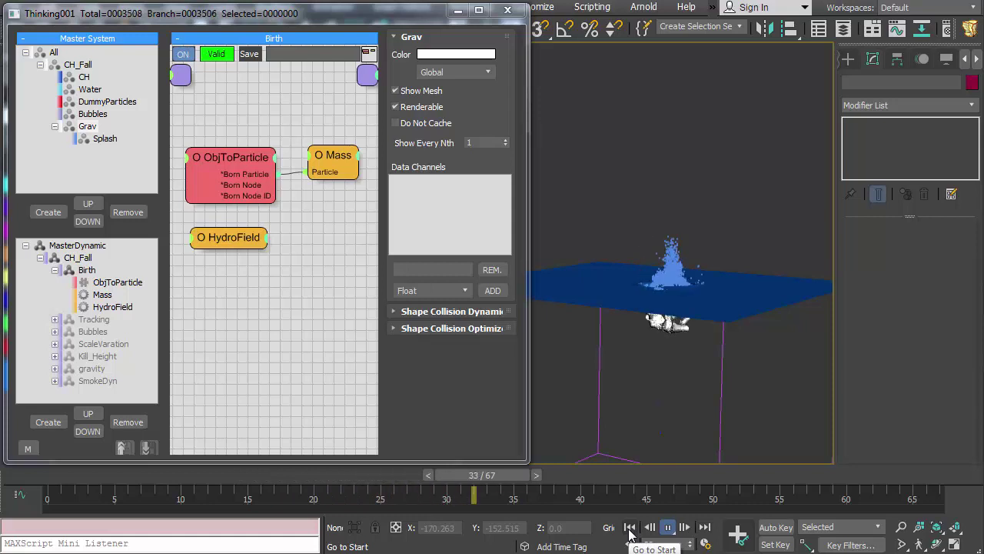
{"action": "left_click", "coordinate": [630, 527]}
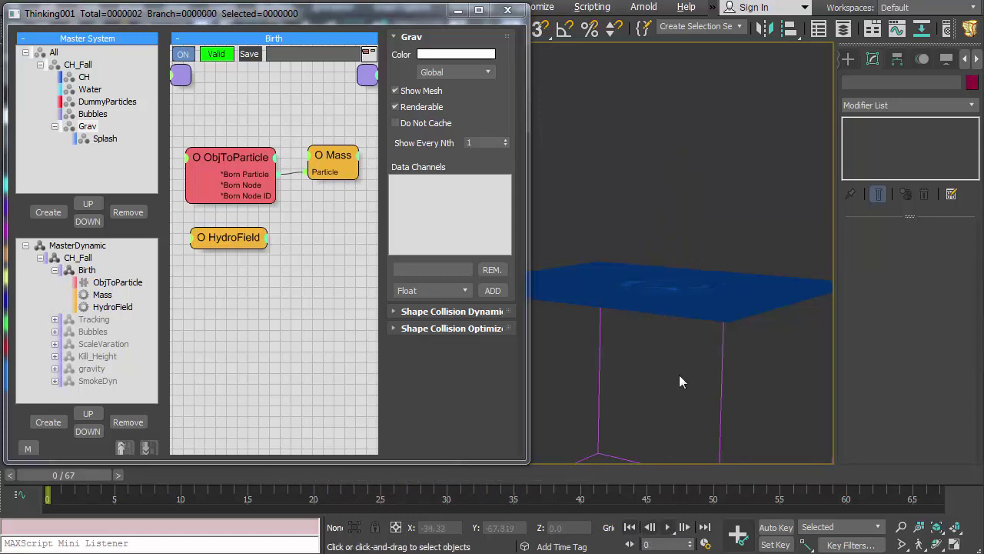
Disable the HydroField operator in the Birth dynamic set
{"action": "scroll", "coordinate": [720, 375], "scroll_direction": "up", "scroll_amount": 3}
{"action": "scroll", "coordinate": [717, 384], "scroll_direction": "up", "scroll_amount": 2}
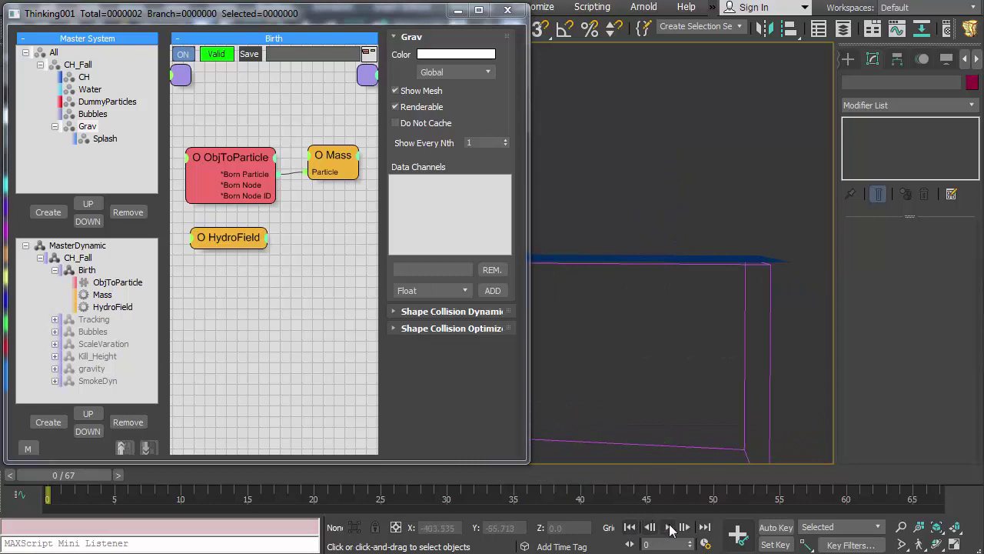
{"action": "middle_click_drag", "start_coordinate": [699, 442], "coordinate": [696, 282]}
{"action": "scroll", "coordinate": [696, 281], "scroll_direction": "up", "scroll_amount": 2}
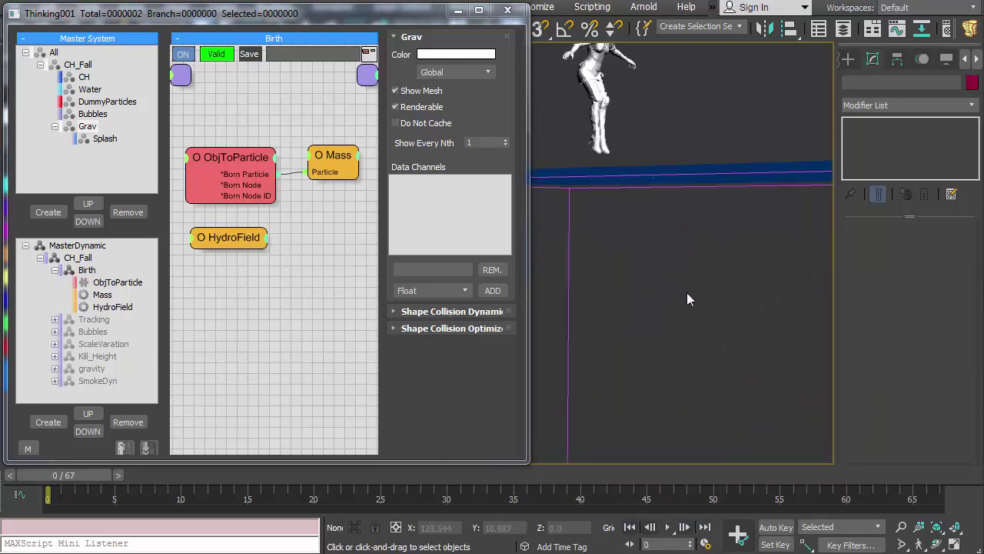
{"action": "scroll", "coordinate": [686, 292], "scroll_direction": "down", "scroll_amount": 4}
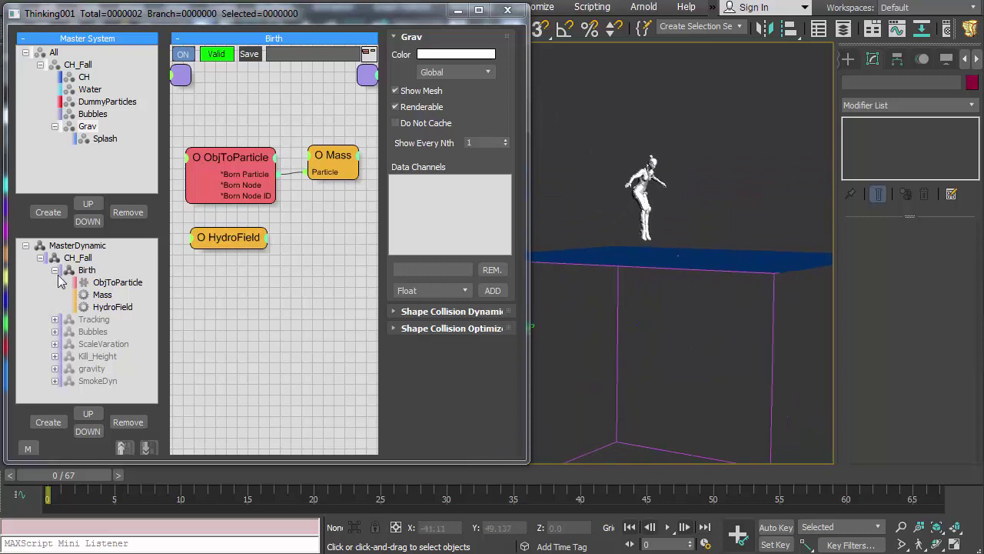
{"action": "right_click", "coordinate": [221, 244]}
{"action": "left_click", "coordinate": [250, 248]}
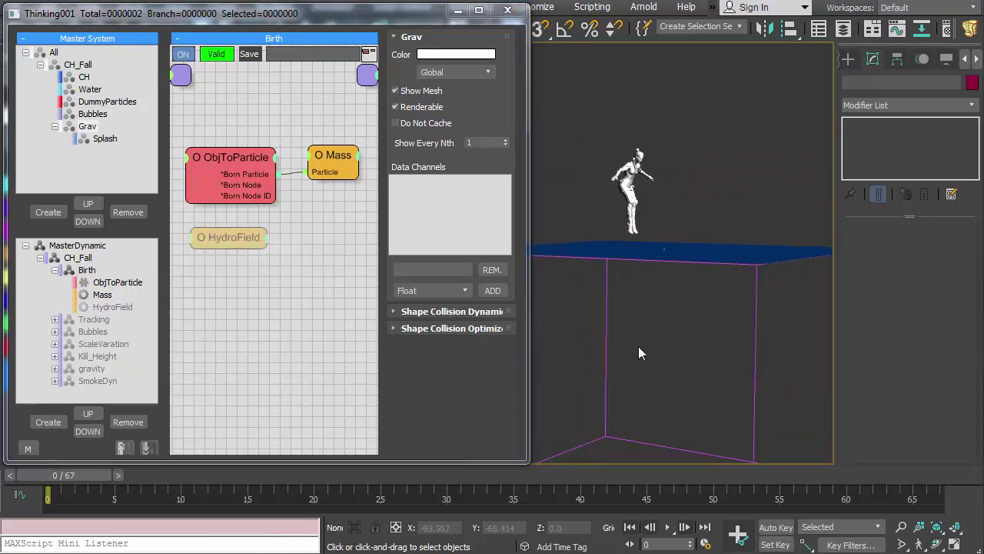
Collapse the Birth dynamic set, open the Tracking set and show the DummyParticles group's settings
{"action": "left_click", "coordinate": [54, 270]}
{"action": "left_click", "coordinate": [93, 282]}
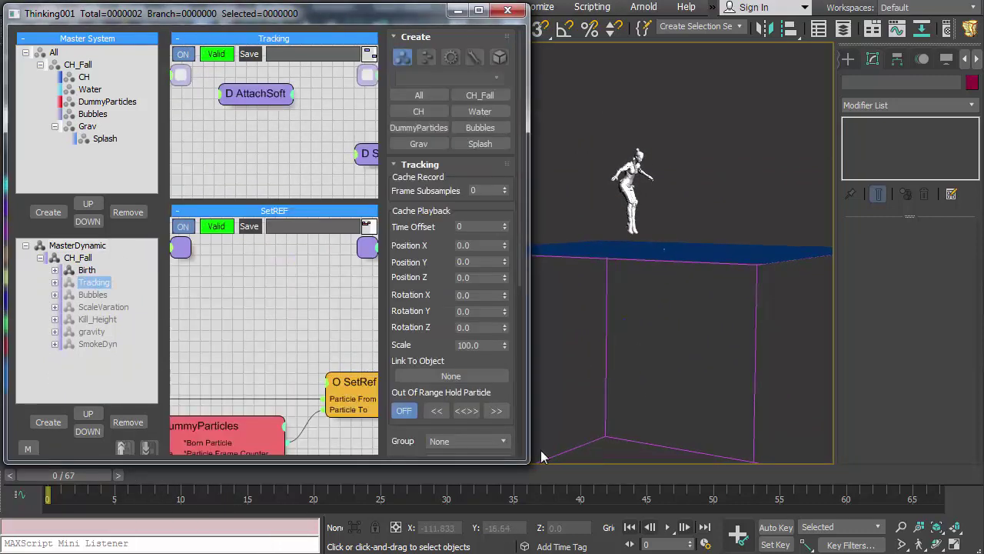
{"action": "middle_click_drag", "start_coordinate": [678, 357], "coordinate": [689, 380]}
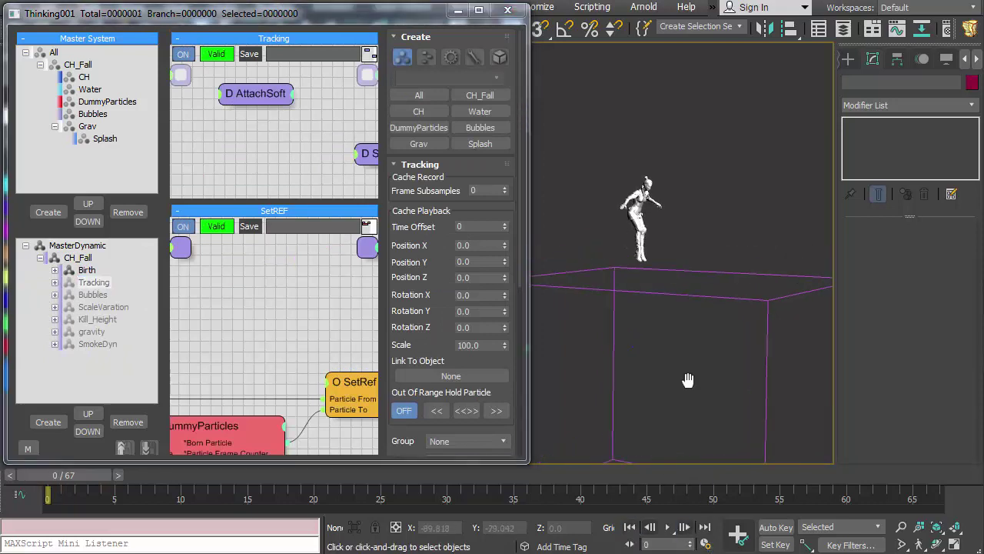
{"action": "left_click", "coordinate": [103, 102]}
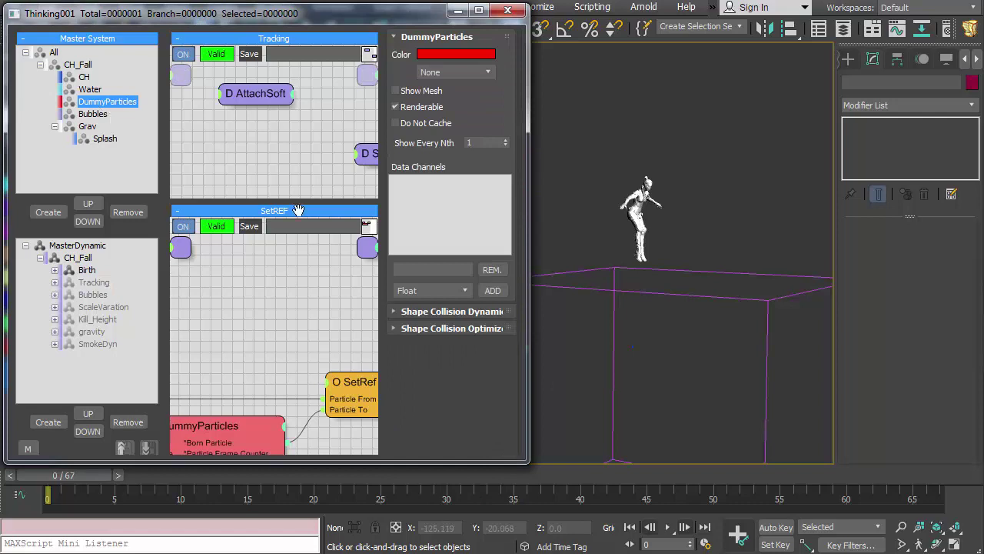
Play the character's fall without the water surface, return to frame 0 and play it again with the box in view
{"action": "scroll", "coordinate": [633, 271], "scroll_direction": "up", "scroll_amount": 3}
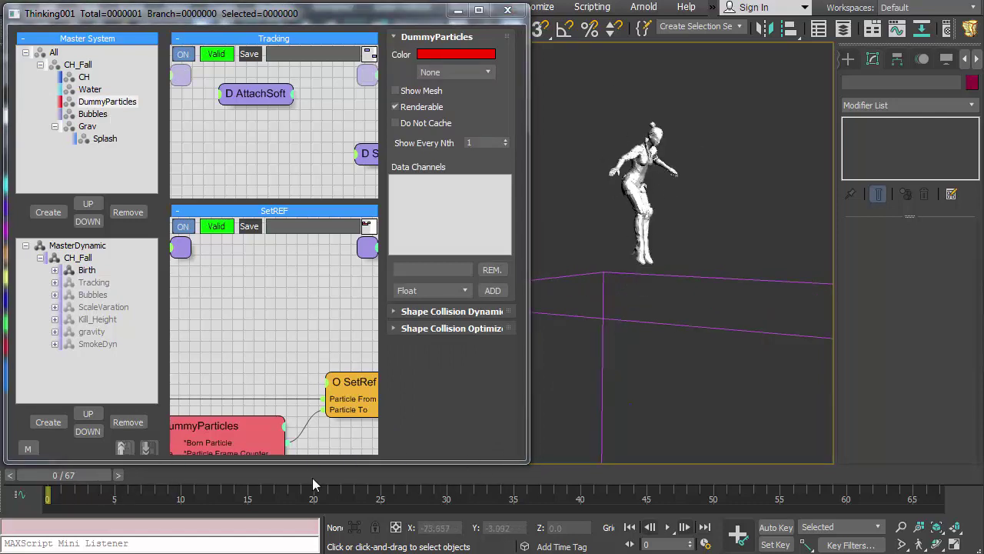
{"action": "left_click", "coordinate": [667, 528]}
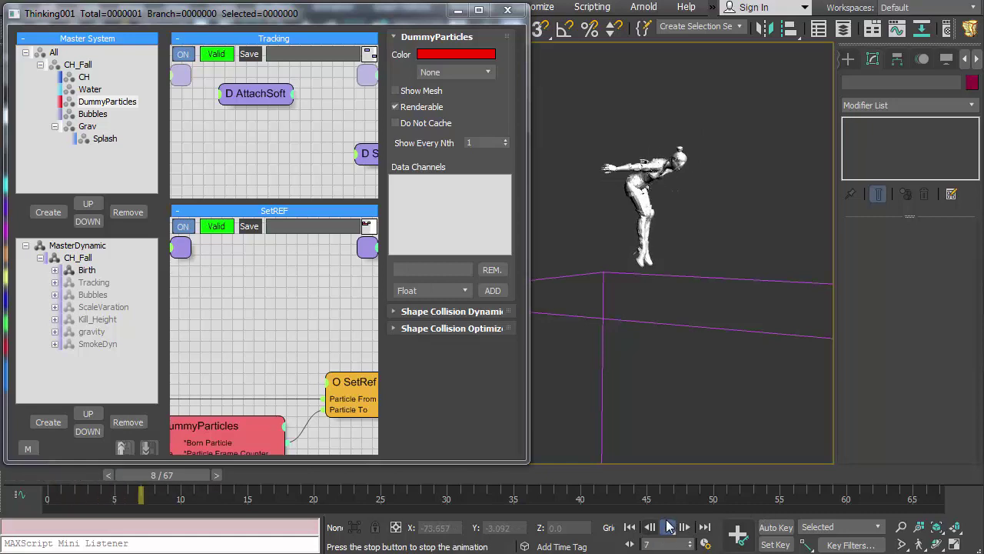
{"action": "left_click", "coordinate": [668, 528]}
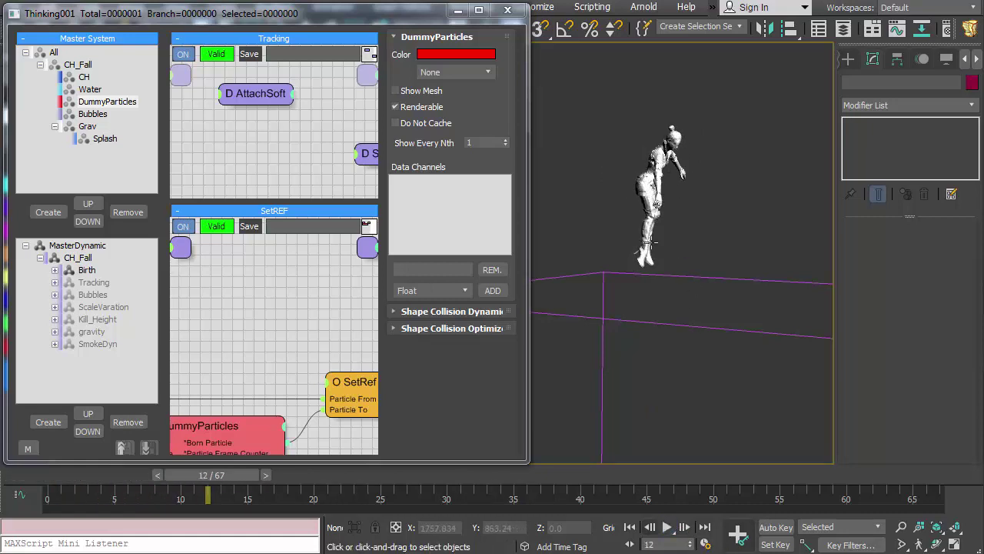
{"action": "left_click", "coordinate": [629, 527]}
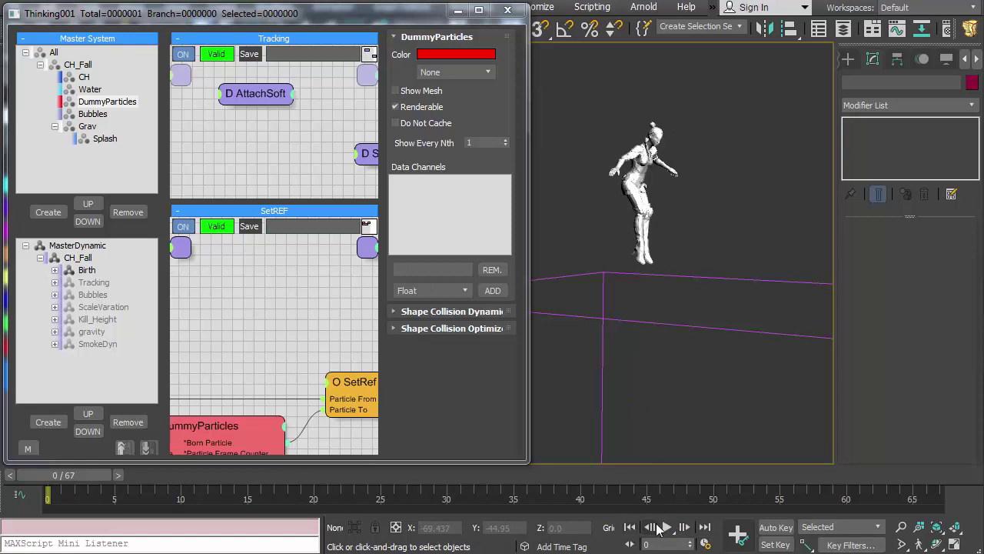
{"action": "middle_click_drag", "start_coordinate": [683, 389], "coordinate": [683, 321]}
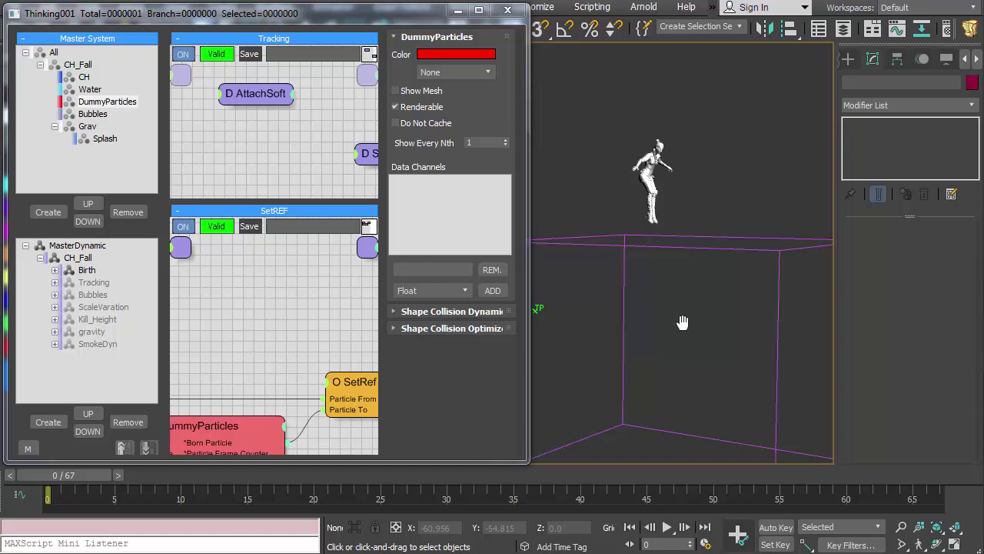
{"action": "left_click", "coordinate": [665, 528]}
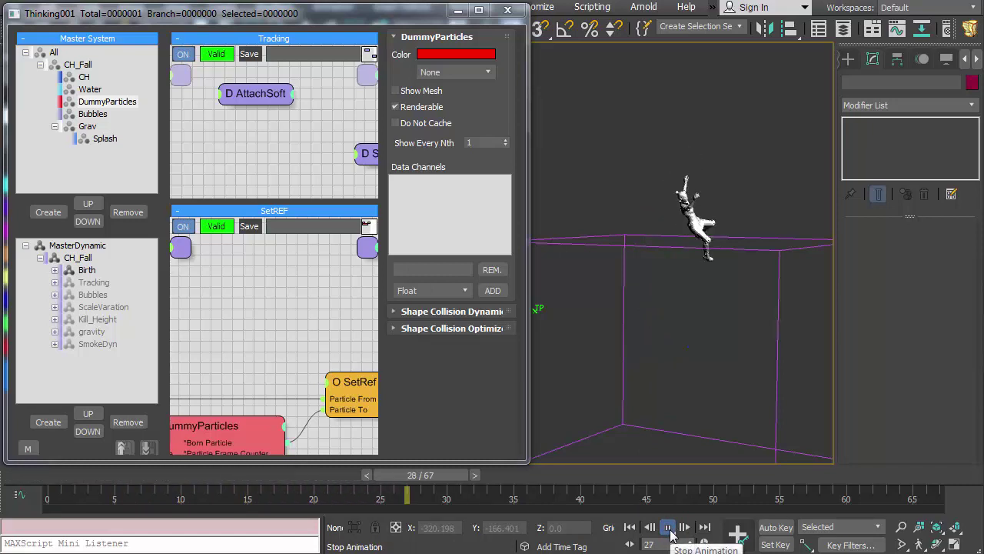
Stop playback at frame 30, inspect the character's pose at the water level from several angles, and return to frame 0
{"action": "left_click", "coordinate": [667, 527]}
{"action": "scroll", "coordinate": [742, 292], "scroll_direction": "up", "scroll_amount": 5}
{"action": "middle_click_drag", "start_coordinate": [743, 293], "coordinate": [714, 283]}
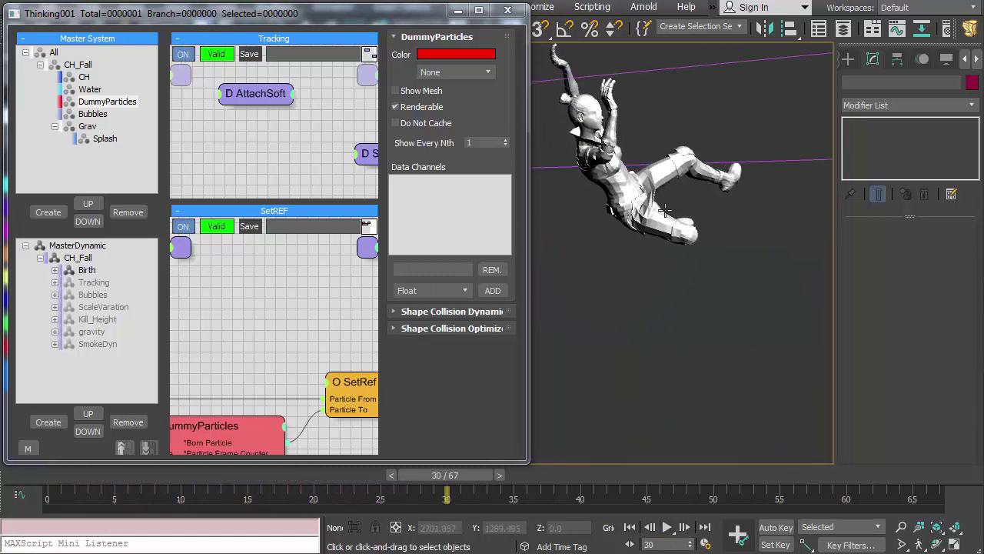
{"action": "middle_click_drag", "start_coordinate": [661, 188], "coordinate": [646, 308], "text": "alt"}
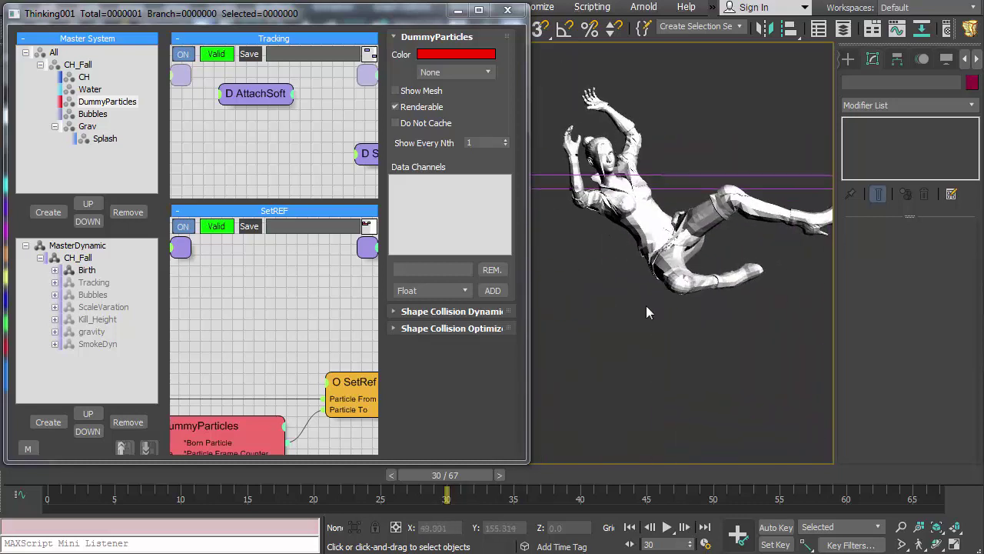
{"action": "scroll", "coordinate": [646, 305], "scroll_direction": "down", "scroll_amount": 3}
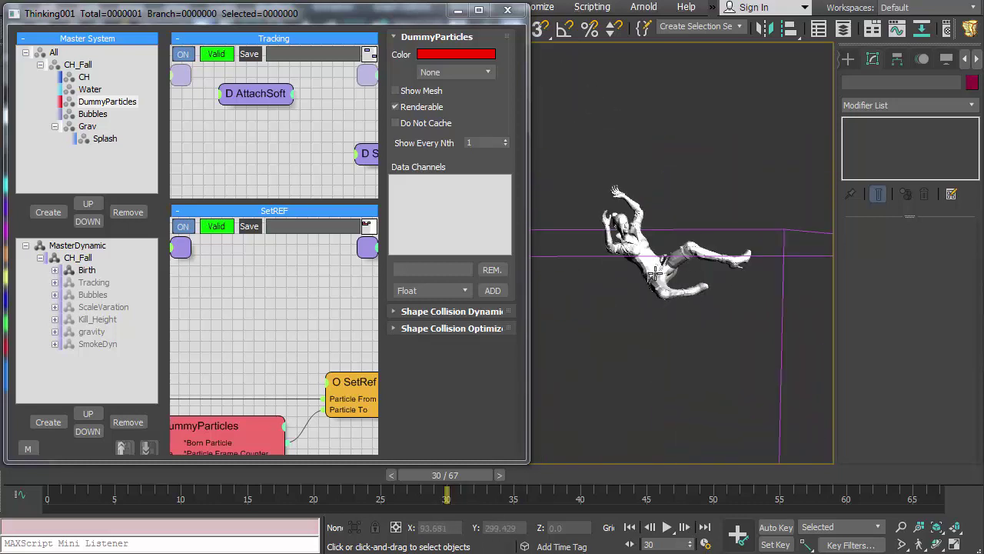
{"action": "middle_click_drag", "start_coordinate": [673, 310], "coordinate": [689, 288], "text": "alt"}
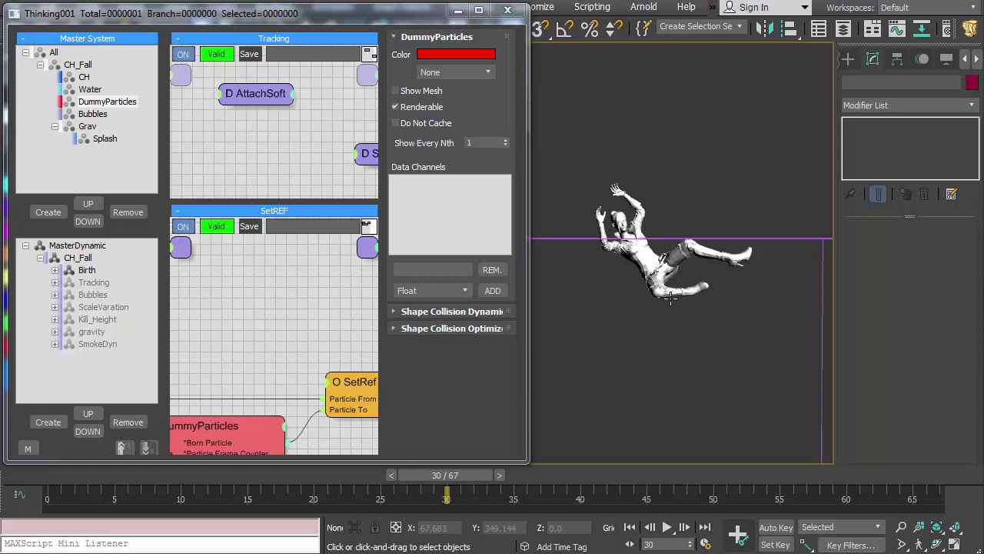
{"action": "scroll", "coordinate": [621, 223], "scroll_direction": "up", "scroll_amount": 3}
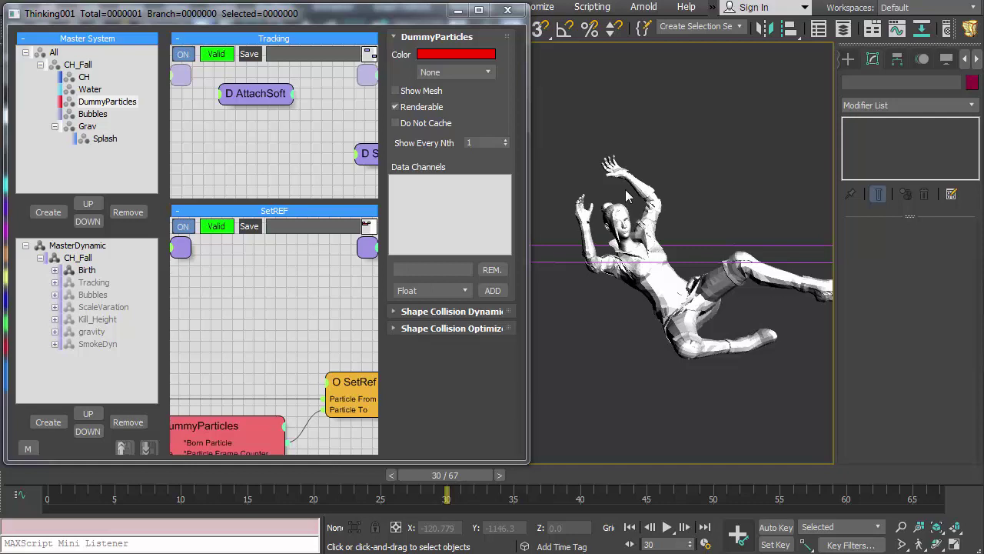
{"action": "scroll", "coordinate": [626, 197], "scroll_direction": "down", "scroll_amount": 5}
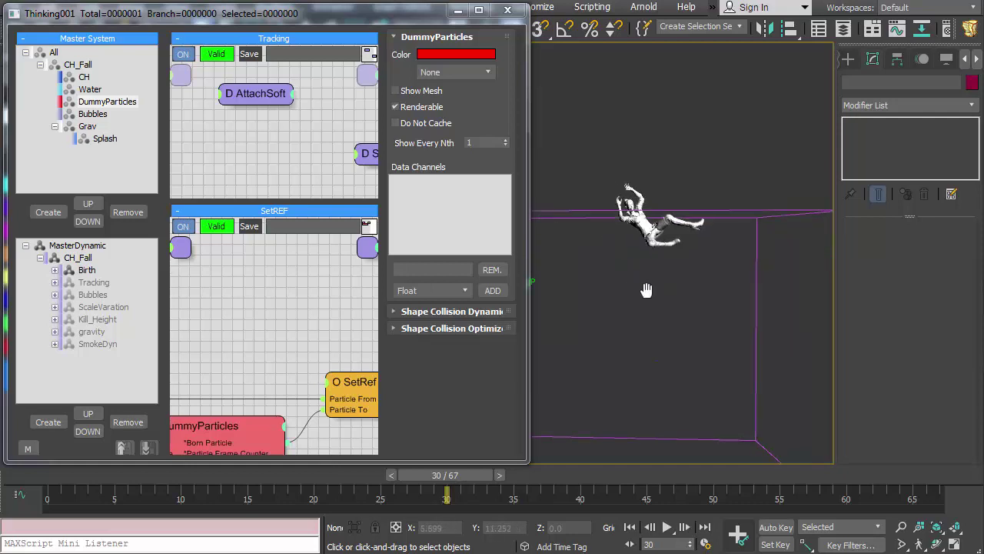
{"action": "scroll", "coordinate": [655, 304], "scroll_direction": "down", "scroll_amount": 3}
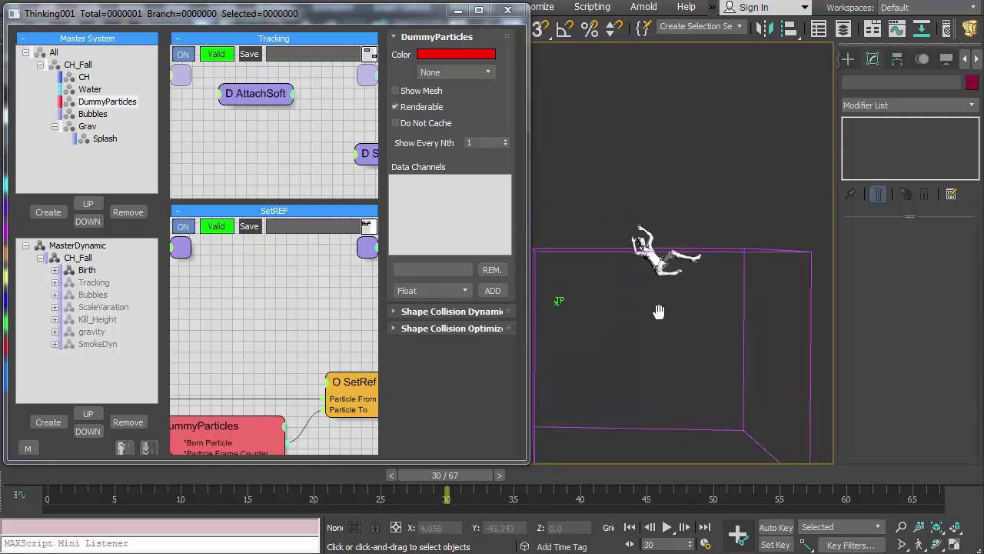
{"action": "left_click", "coordinate": [629, 527]}
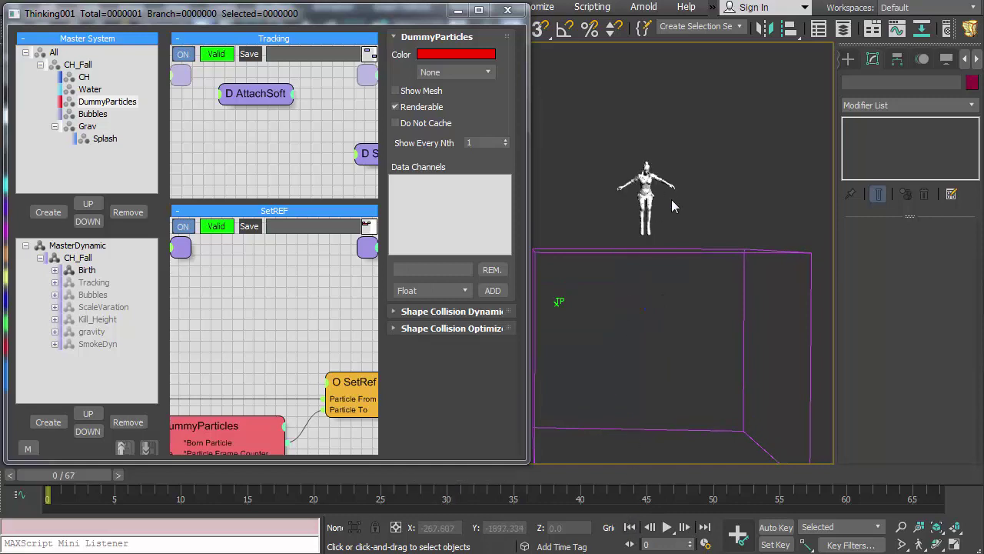
Expand the Tracking dynamic set and open its SetREF node network in a widened editor
{"action": "left_click", "coordinate": [94, 283]}
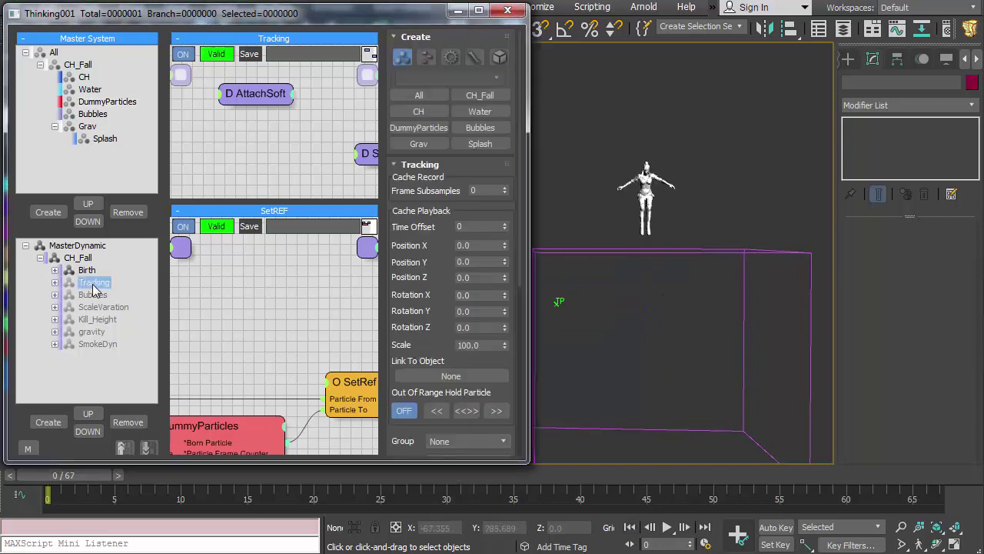
{"action": "left_click_drag", "start_coordinate": [149, 193], "coordinate": [148, 164]}
{"action": "left_click", "coordinate": [55, 253]}
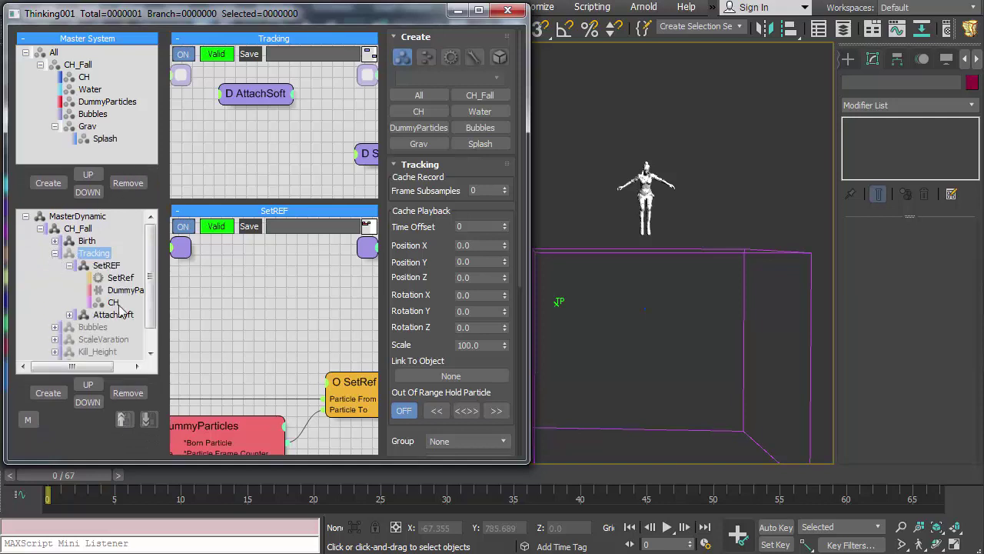
{"action": "left_click", "coordinate": [69, 265]}
{"action": "left_click_drag", "start_coordinate": [163, 285], "coordinate": [167, 286]}
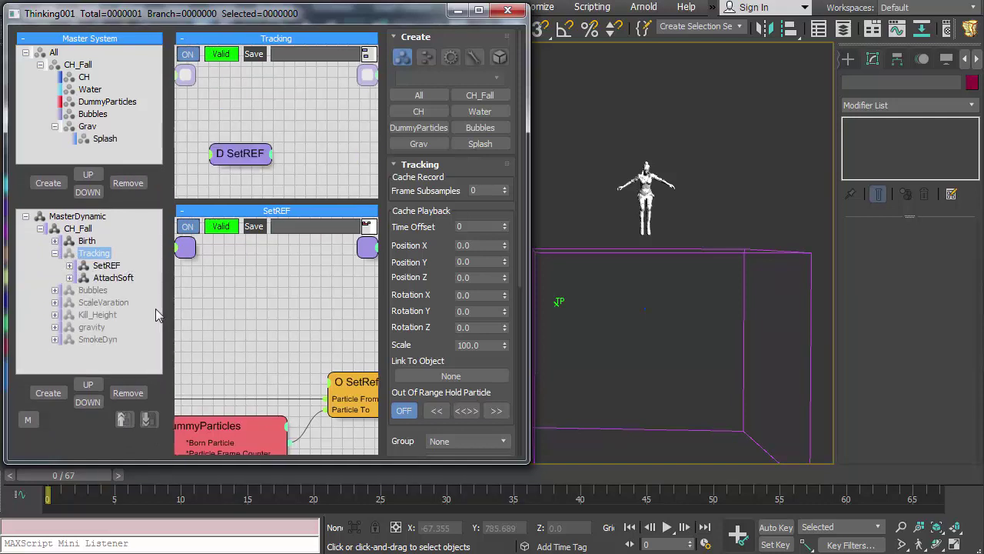
{"action": "middle_click_drag", "start_coordinate": [566, 350], "coordinate": [650, 336]}
{"action": "left_click", "coordinate": [106, 267]}
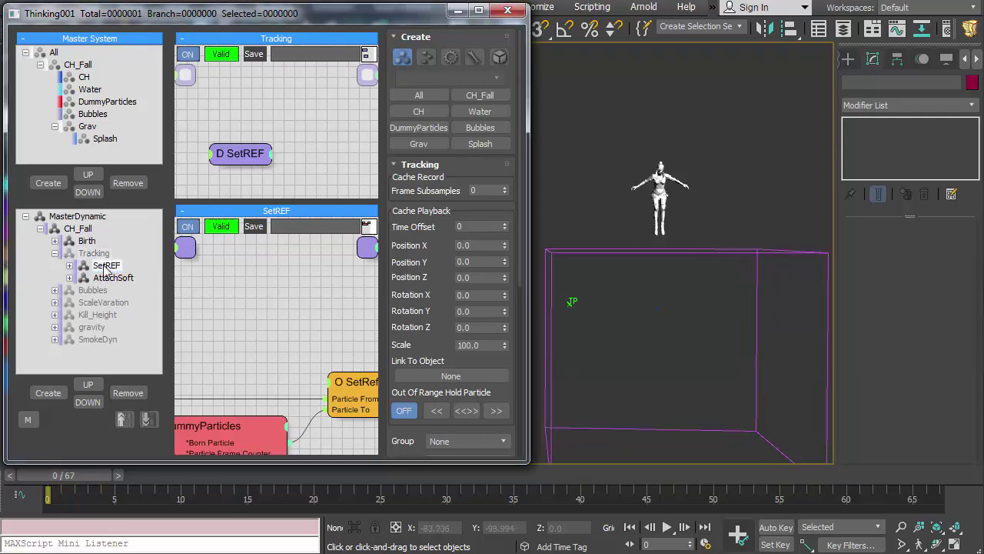
{"action": "left_click_drag", "start_coordinate": [527, 292], "coordinate": [732, 307]}
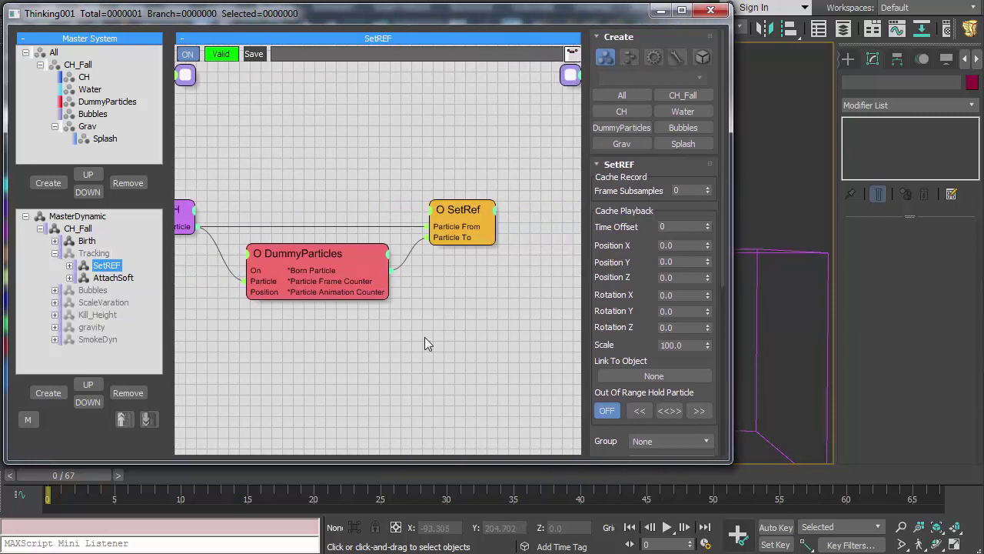
Go through the CH, DummyParticles and SetRef nodes, adjusting their layout in the SetREF network
{"action": "left_click", "coordinate": [223, 201]}
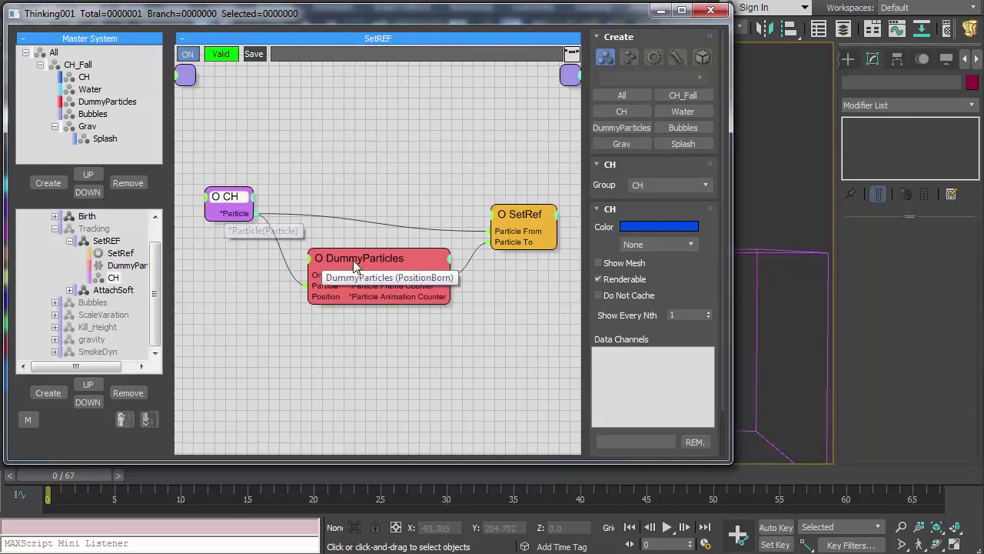
{"action": "left_click_drag", "start_coordinate": [353, 260], "coordinate": [338, 258]}
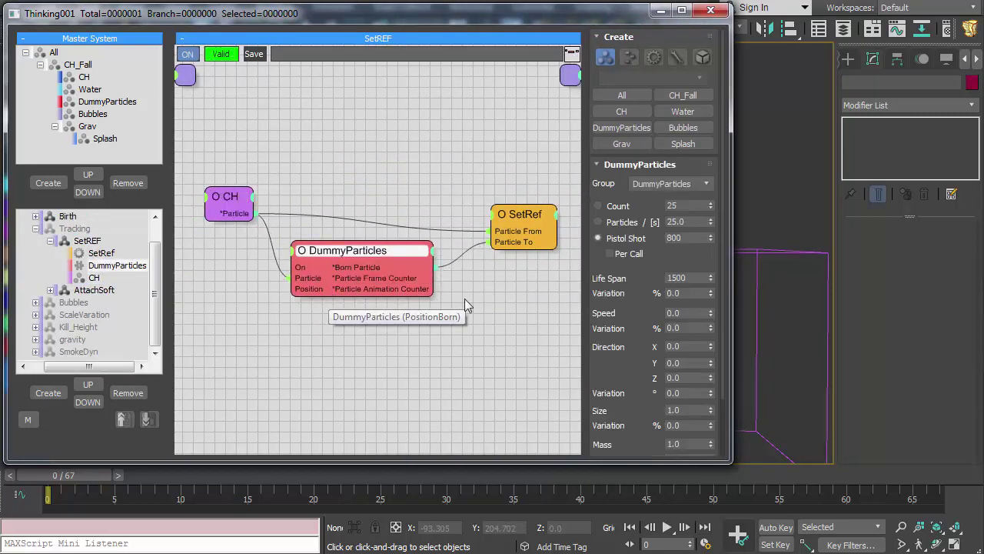
{"action": "left_click_drag", "start_coordinate": [514, 219], "coordinate": [486, 196]}
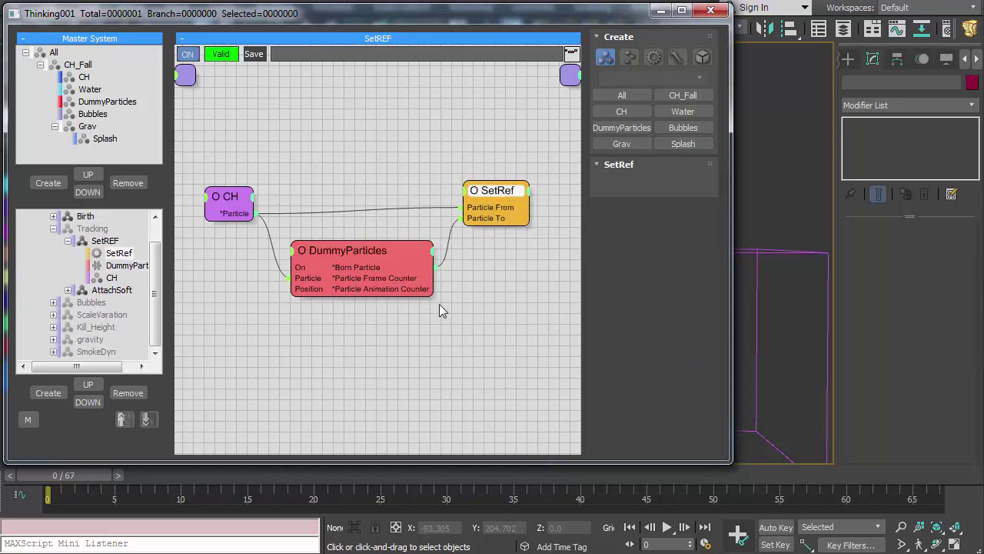
{"action": "left_click_drag", "start_coordinate": [229, 200], "coordinate": [224, 198]}
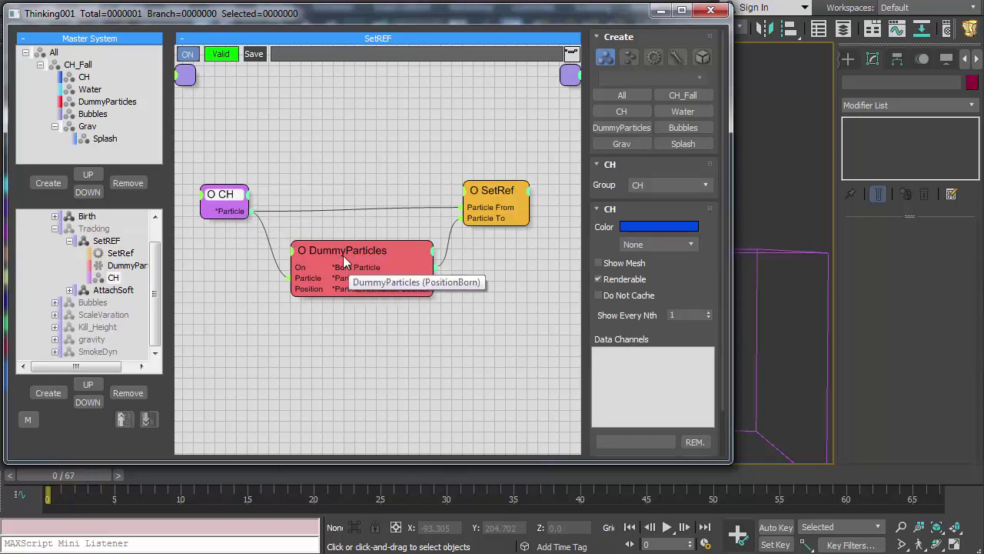
{"action": "left_click", "coordinate": [346, 262]}
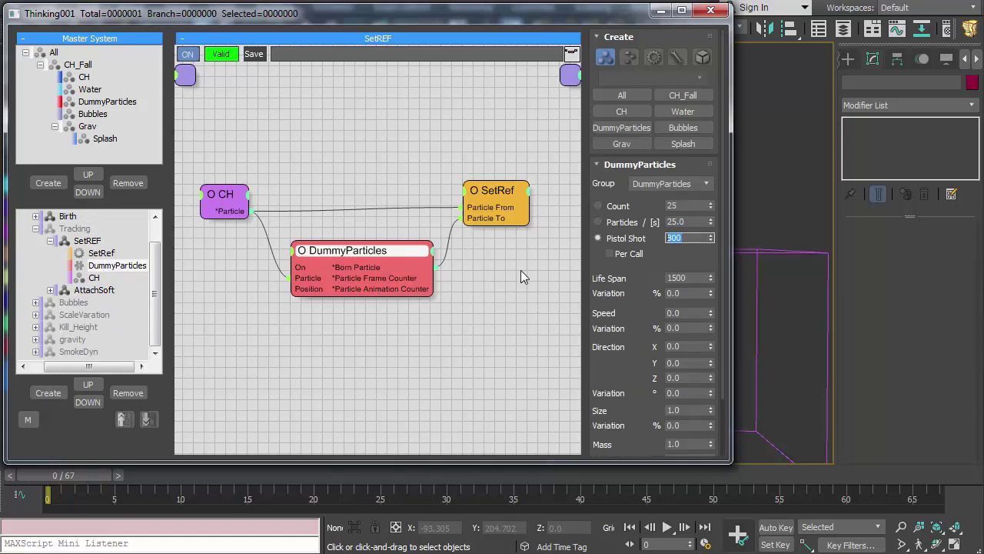
{"action": "left_click_drag", "start_coordinate": [489, 192], "coordinate": [496, 201]}
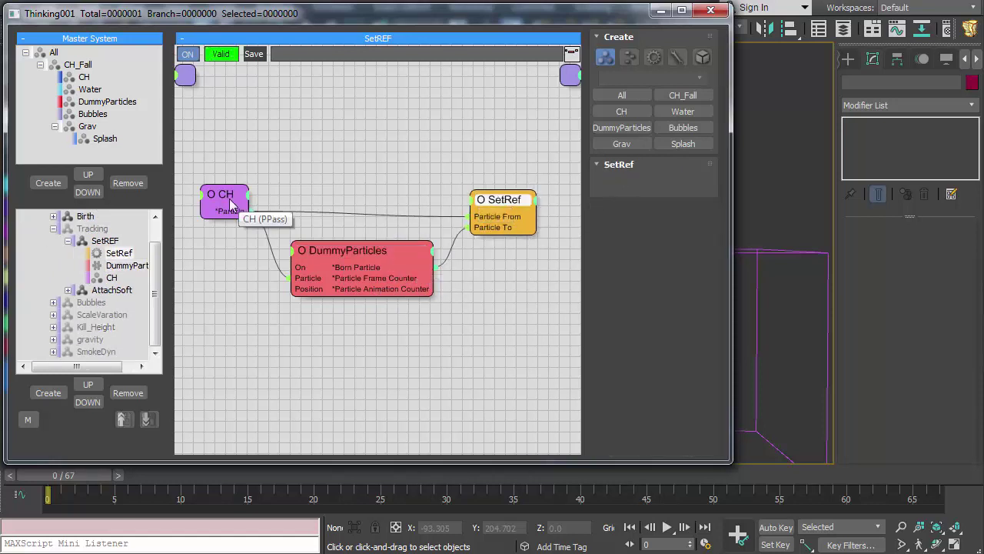
{"action": "left_click_drag", "start_coordinate": [230, 204], "coordinate": [238, 205]}
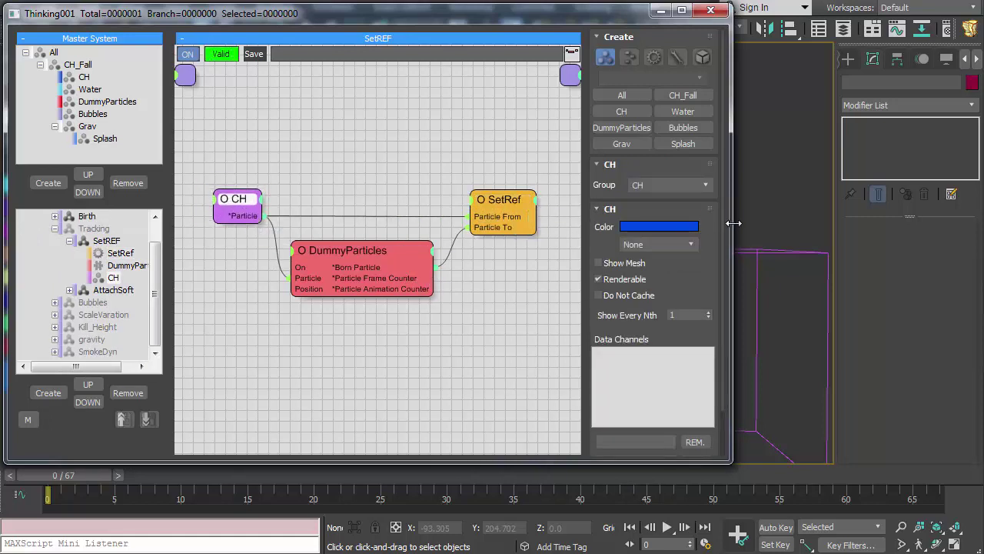
Review the DummyParticles node's emitter settings beside the character, and enable the Tracking set with AttachSoft disabled
{"action": "left_click_drag", "start_coordinate": [733, 223], "coordinate": [567, 225]}
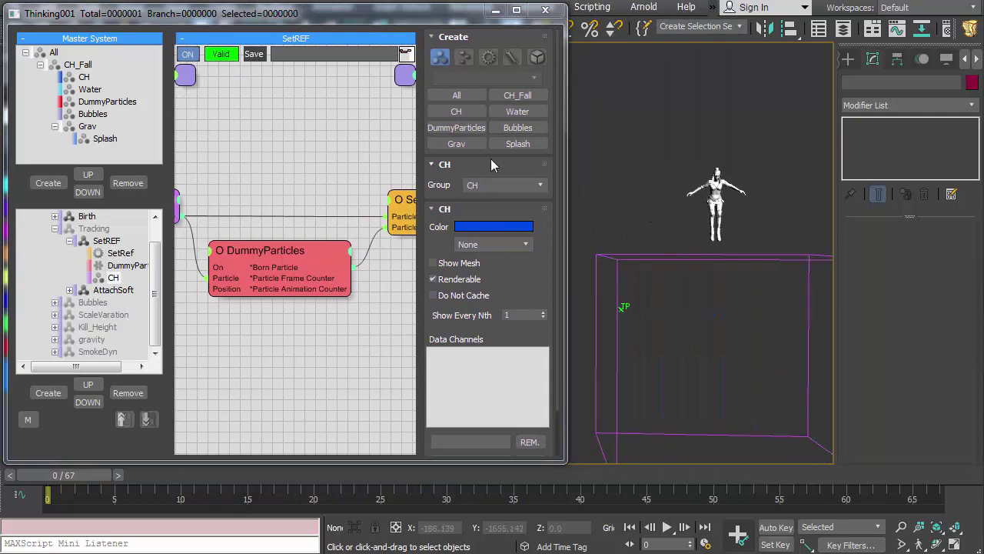
{"action": "left_click_drag", "start_coordinate": [569, 210], "coordinate": [621, 210]}
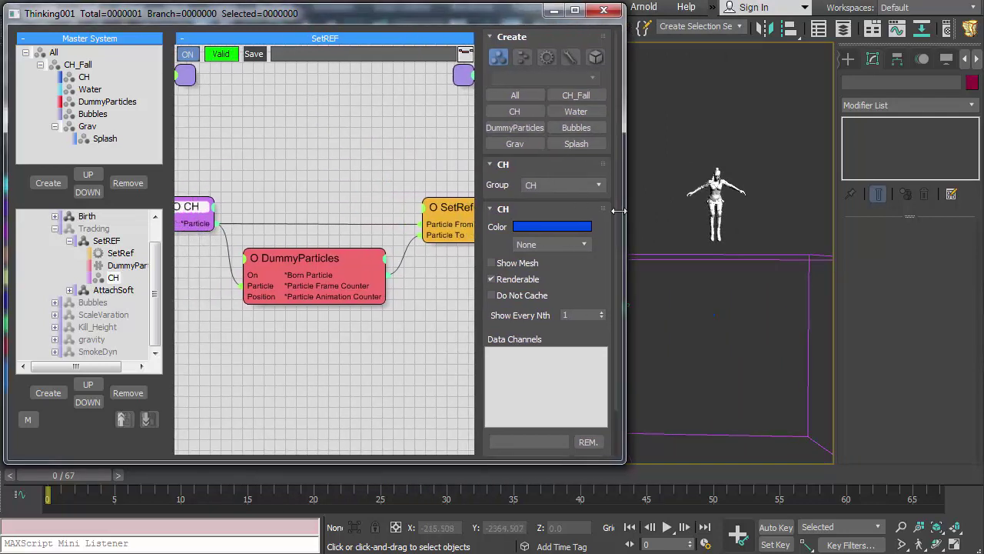
{"action": "left_click", "coordinate": [295, 255]}
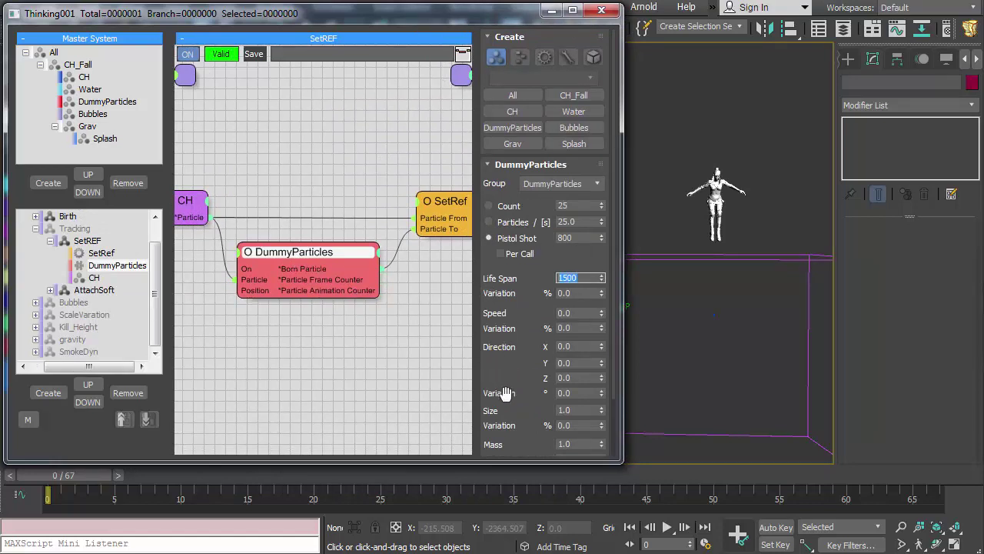
{"action": "left_click_drag", "start_coordinate": [505, 393], "coordinate": [500, 326]}
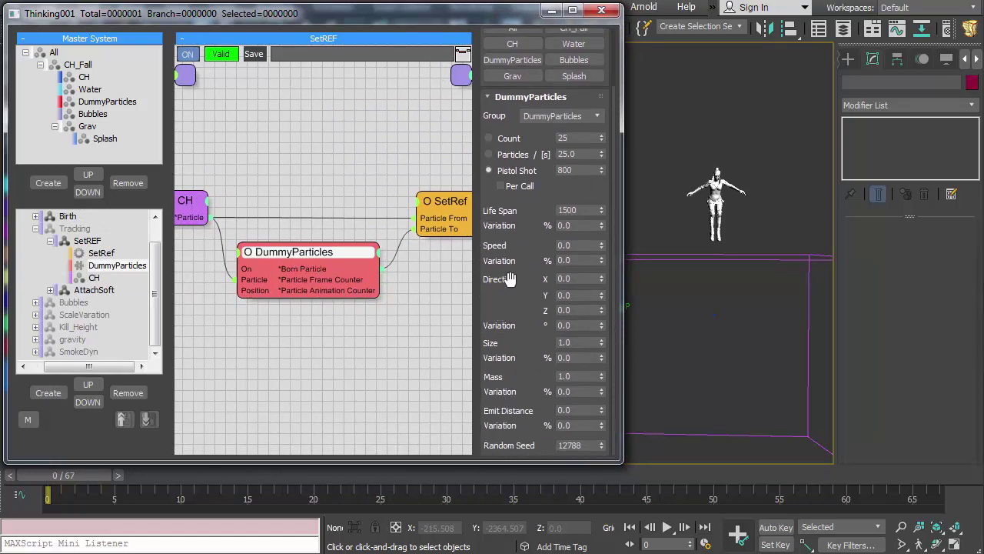
{"action": "scroll", "coordinate": [721, 225], "scroll_direction": "up", "scroll_amount": 5}
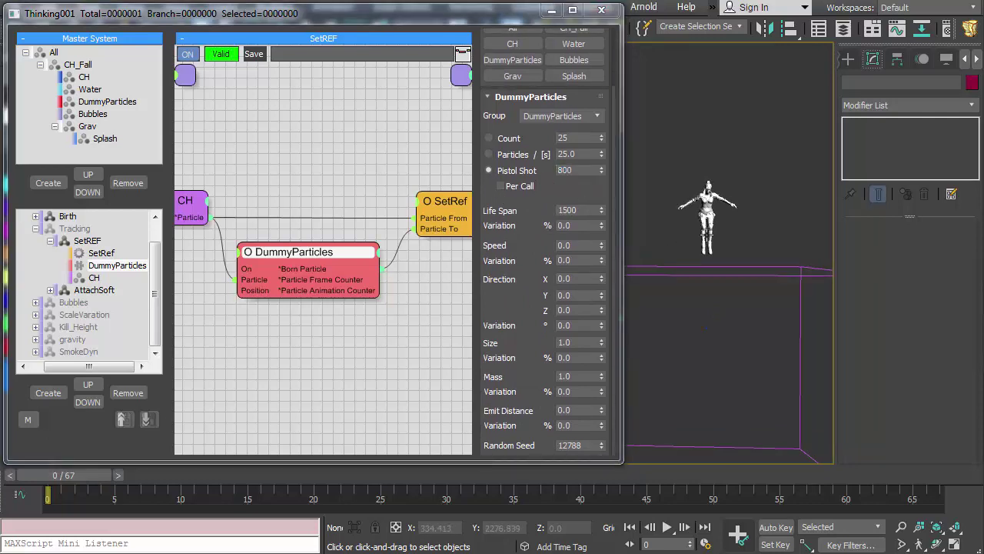
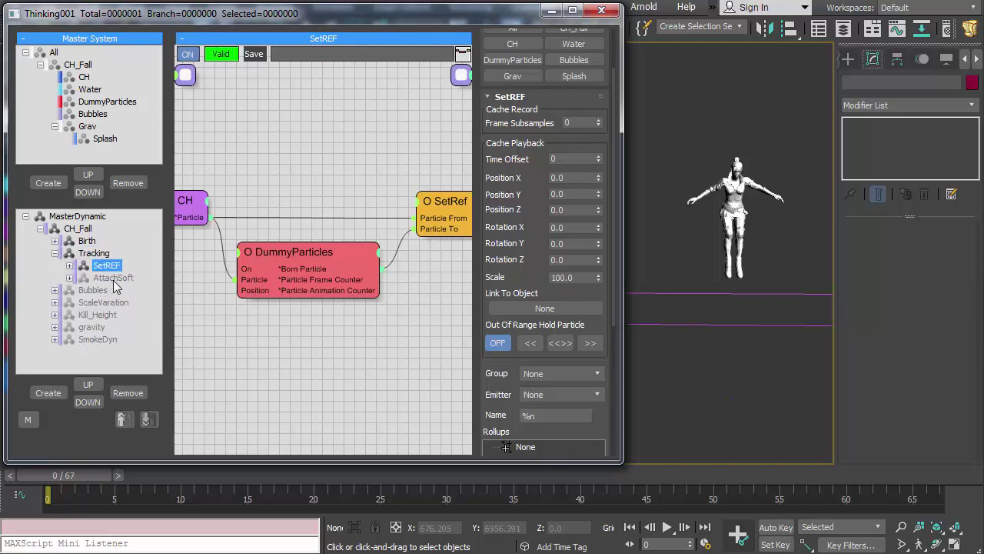
Play the fall with only SetREF active under Tracking, replay it zoomed in on the dummy particles, and return to frame 0
{"action": "left_click", "coordinate": [631, 528]}
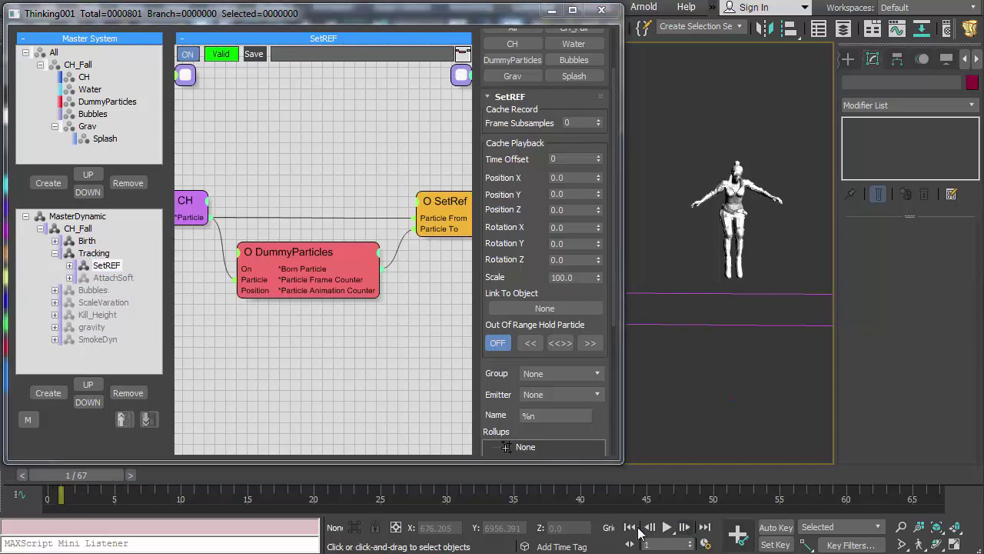
{"action": "left_click", "coordinate": [666, 529]}
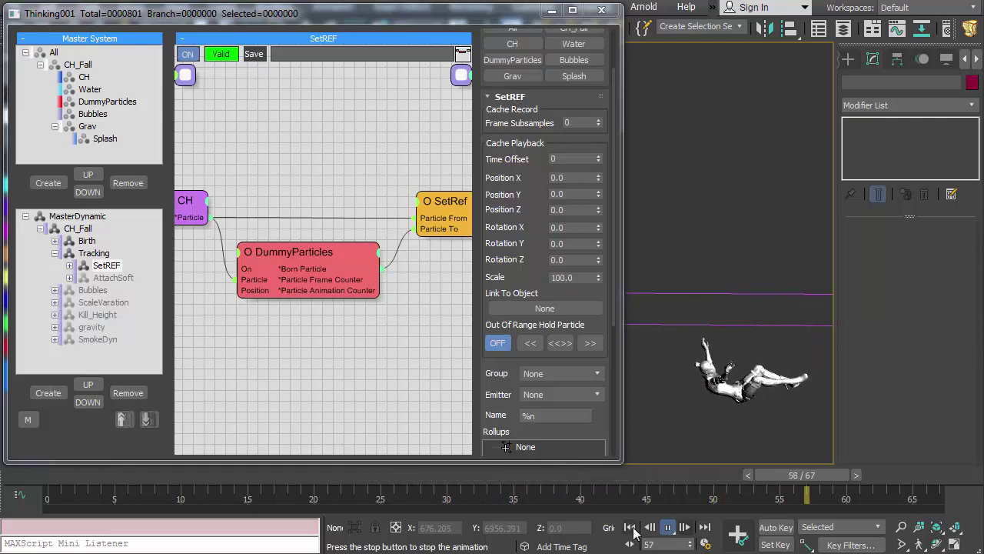
{"action": "left_click", "coordinate": [630, 527]}
{"action": "scroll", "coordinate": [726, 435], "scroll_direction": "up", "scroll_amount": 5}
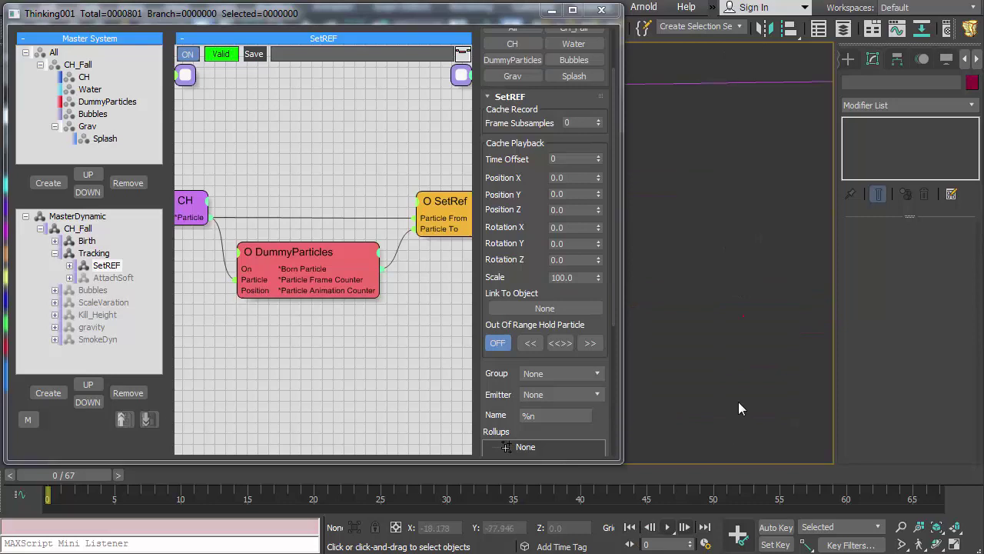
{"action": "left_click", "coordinate": [668, 528]}
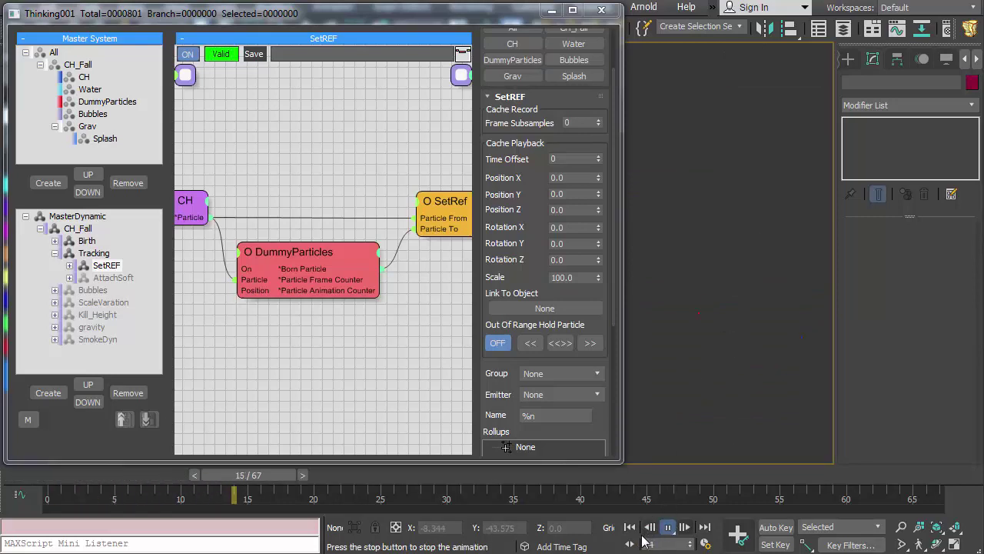
{"action": "left_click", "coordinate": [630, 527]}
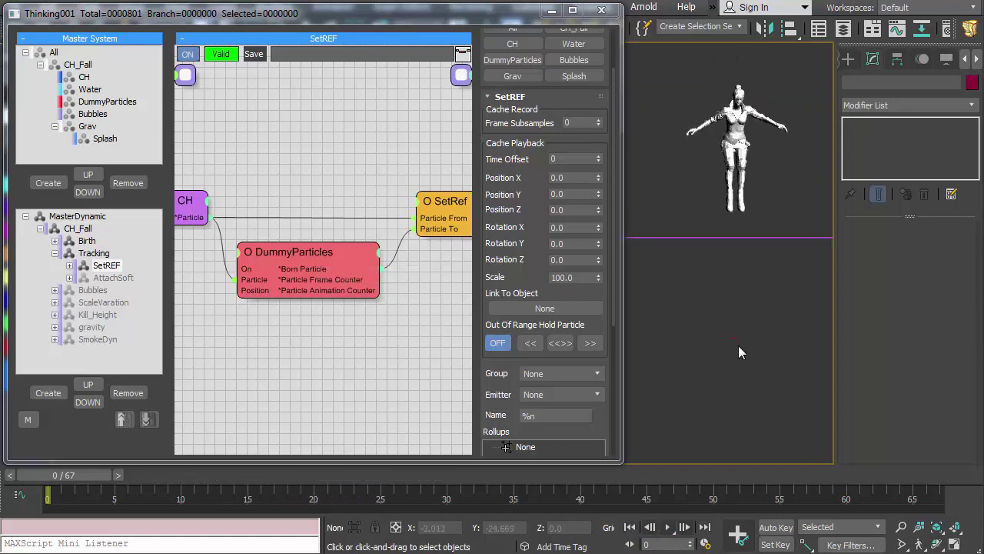
{"action": "scroll", "coordinate": [726, 361], "scroll_direction": "down", "scroll_amount": 2}
{"action": "middle_click_drag", "start_coordinate": [717, 371], "coordinate": [732, 350]}
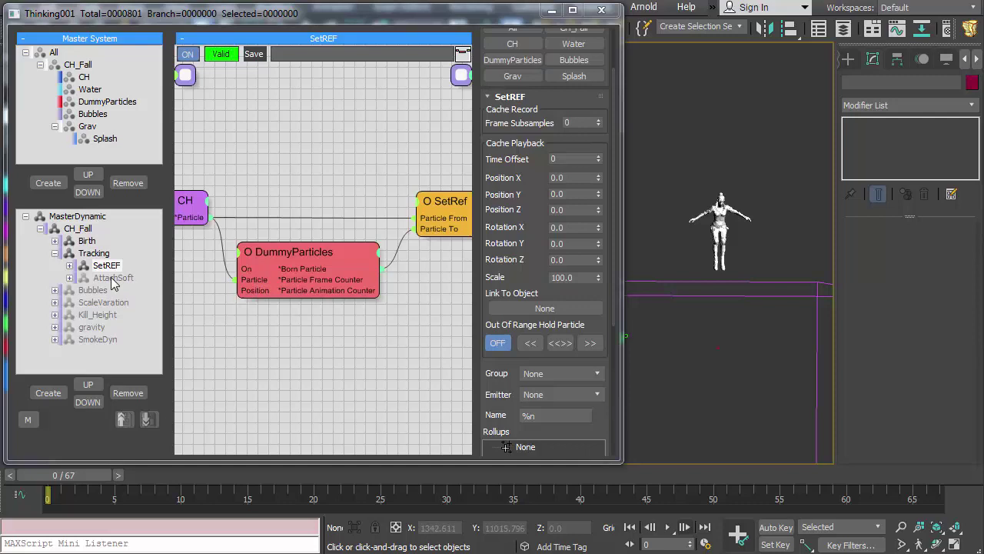
Enable the AttachSoft set under Tracking and open its node network
{"action": "left_click", "coordinate": [301, 260]}
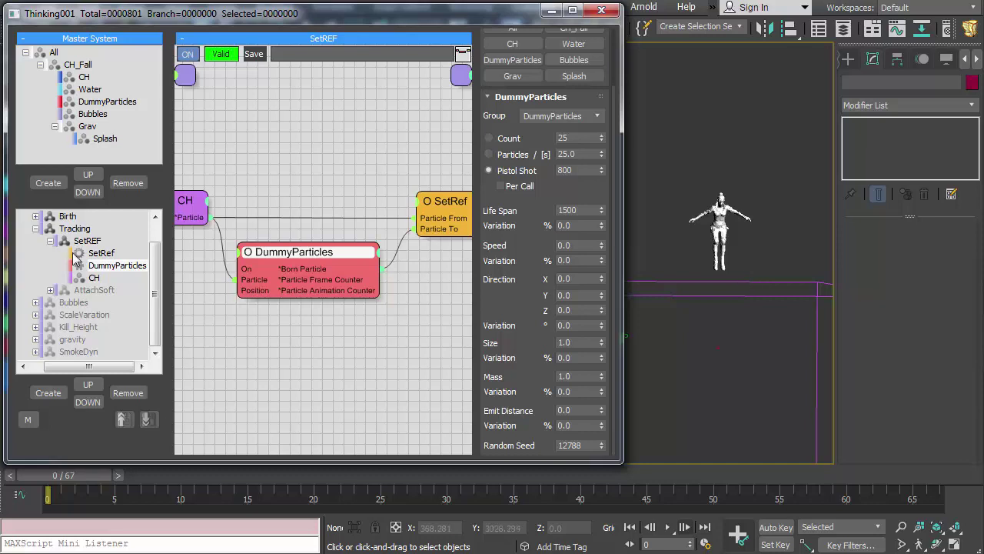
{"action": "left_click", "coordinate": [50, 242]}
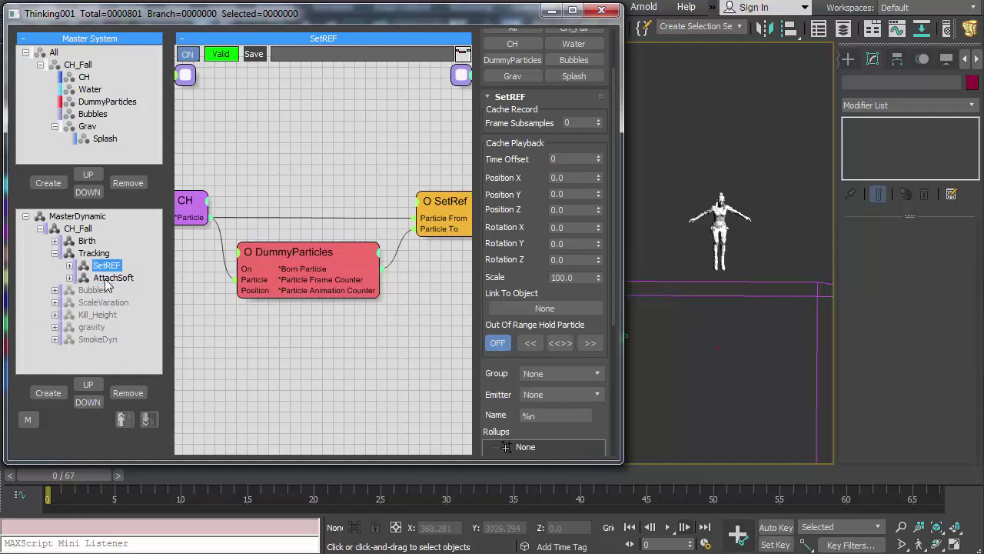
{"action": "left_click", "coordinate": [112, 278]}
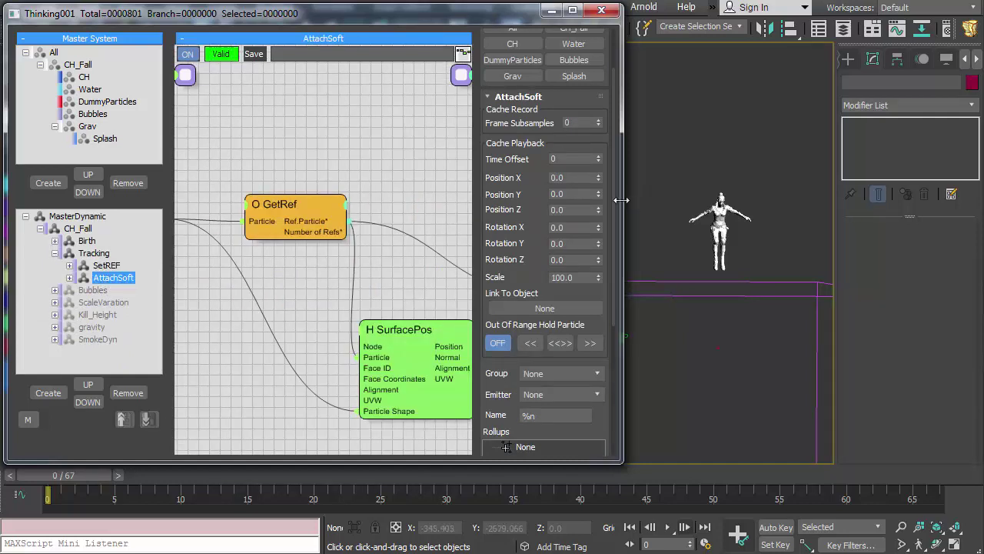
Enlarge the AttachSoft network view and rearrange its CH, GetRef, SurfacePos and BringTo nodes so their connections can be followed
{"action": "left_click_drag", "start_coordinate": [622, 200], "coordinate": [737, 200]}
{"action": "left_click", "coordinate": [455, 338]}
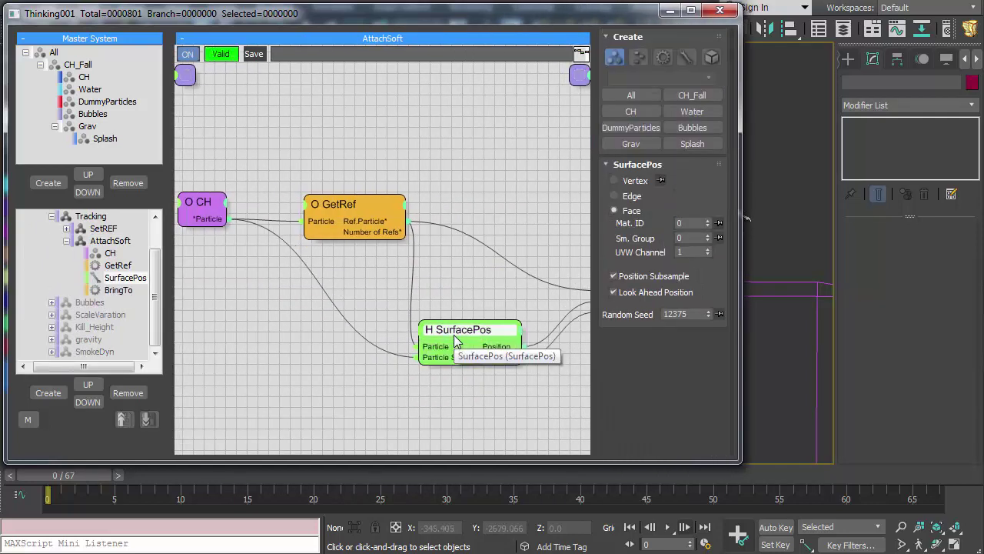
{"action": "left_click_drag", "start_coordinate": [341, 222], "coordinate": [315, 272]}
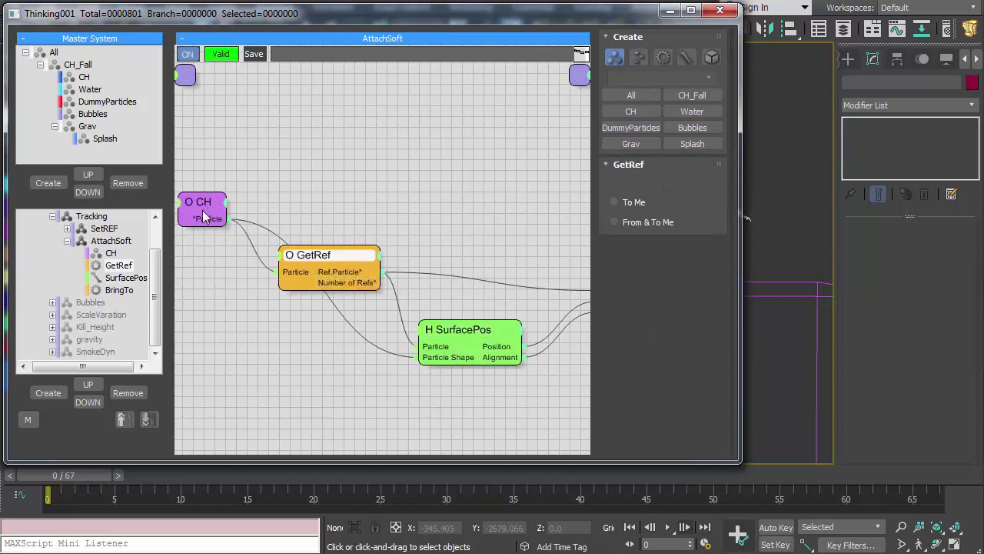
{"action": "left_click_drag", "start_coordinate": [204, 217], "coordinate": [252, 337]}
{"action": "left_click_drag", "start_coordinate": [323, 256], "coordinate": [310, 256]}
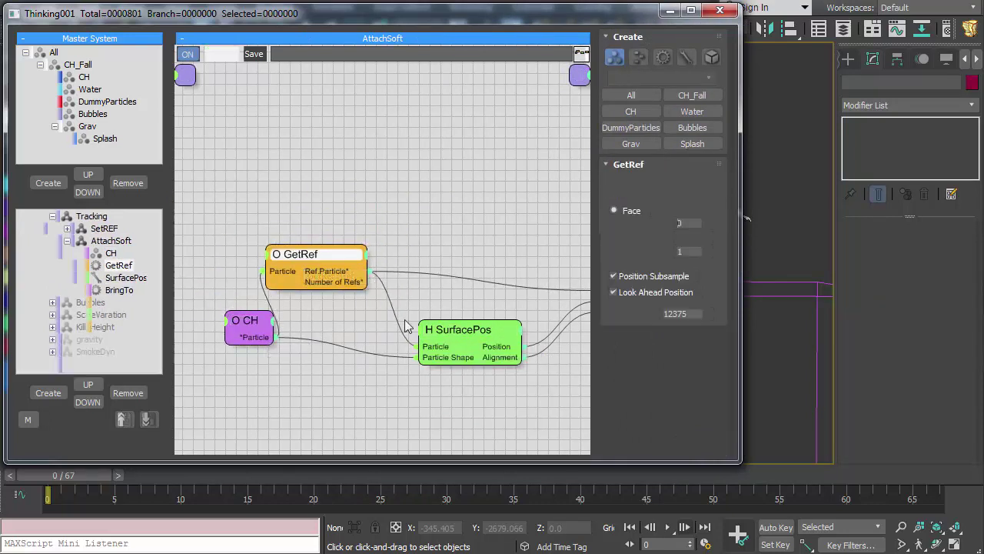
{"action": "left_click_drag", "start_coordinate": [431, 331], "coordinate": [362, 320]}
{"action": "middle_click_drag", "start_coordinate": [361, 320], "coordinate": [193, 293]}
{"action": "left_click_drag", "start_coordinate": [462, 371], "coordinate": [336, 227]}
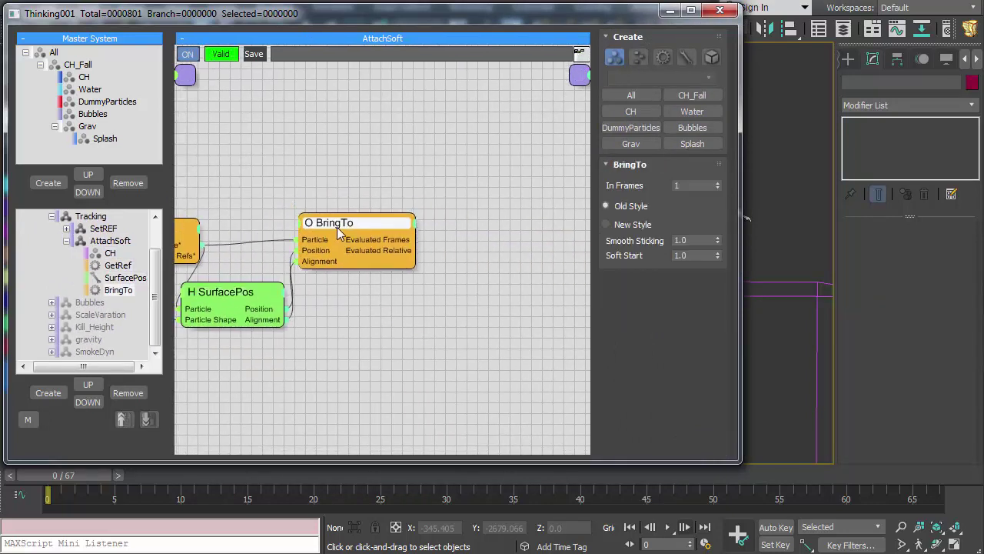
Inspect the CH and GetRef nodes' settings in the AttachSoft network, shifting GetRef slightly away from SurfacePos
{"action": "left_click_drag", "start_coordinate": [741, 315], "coordinate": [586, 316]}
{"action": "middle_click_drag", "start_coordinate": [171, 349], "coordinate": [361, 323]}
{"action": "left_click", "coordinate": [235, 285]}
{"action": "middle_click_drag", "start_coordinate": [237, 297], "coordinate": [300, 270]}
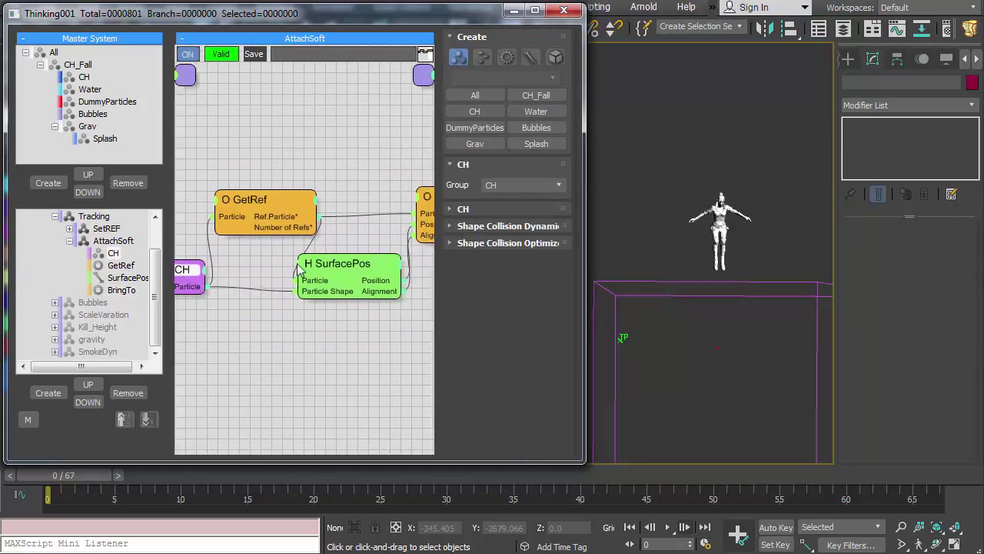
{"action": "left_click_drag", "start_coordinate": [256, 217], "coordinate": [229, 218]}
{"action": "middle_click_drag", "start_coordinate": [290, 340], "coordinate": [272, 354]}
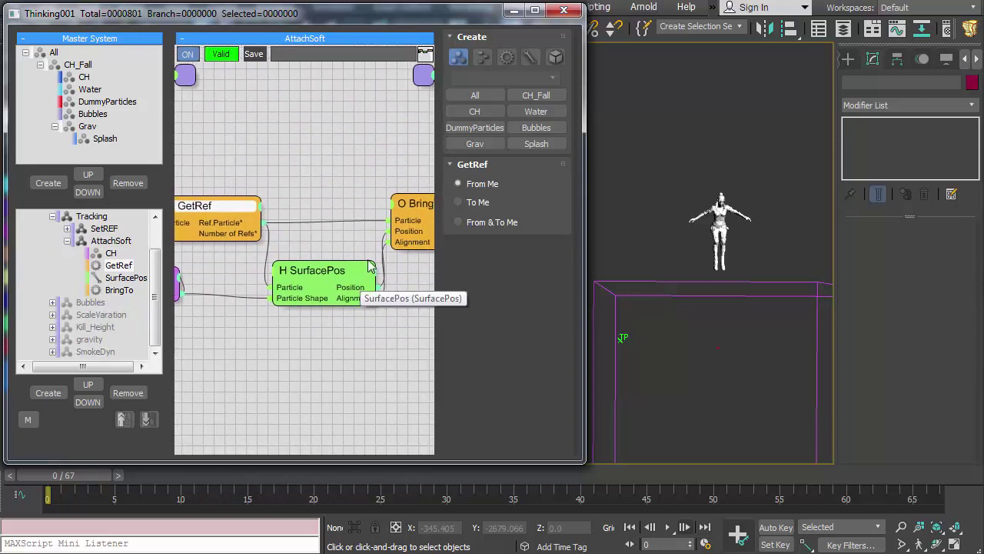
Trace the CH connections through SurfacePos to the BringTo node, spacing these nodes apart and reviewing their settings
{"action": "left_click_drag", "start_coordinate": [584, 276], "coordinate": [711, 306]}
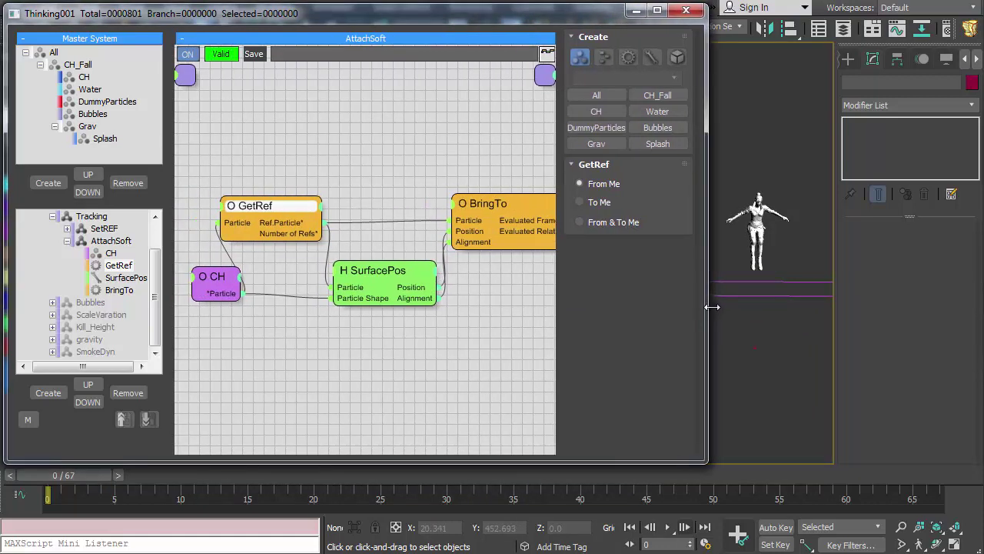
{"action": "left_click_drag", "start_coordinate": [384, 301], "coordinate": [380, 326]}
{"action": "left_click_drag", "start_coordinate": [208, 283], "coordinate": [198, 299]}
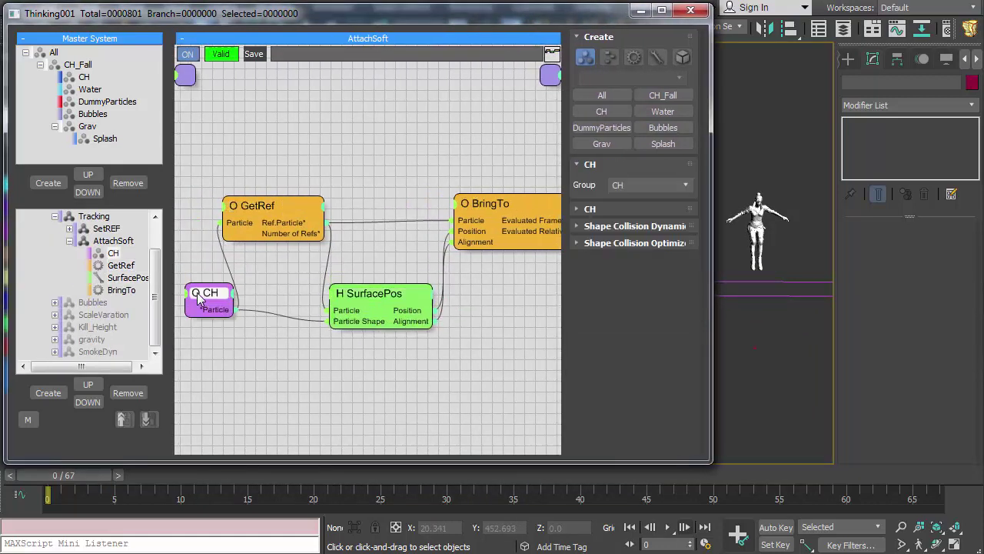
{"action": "left_click_drag", "start_coordinate": [376, 303], "coordinate": [382, 307]}
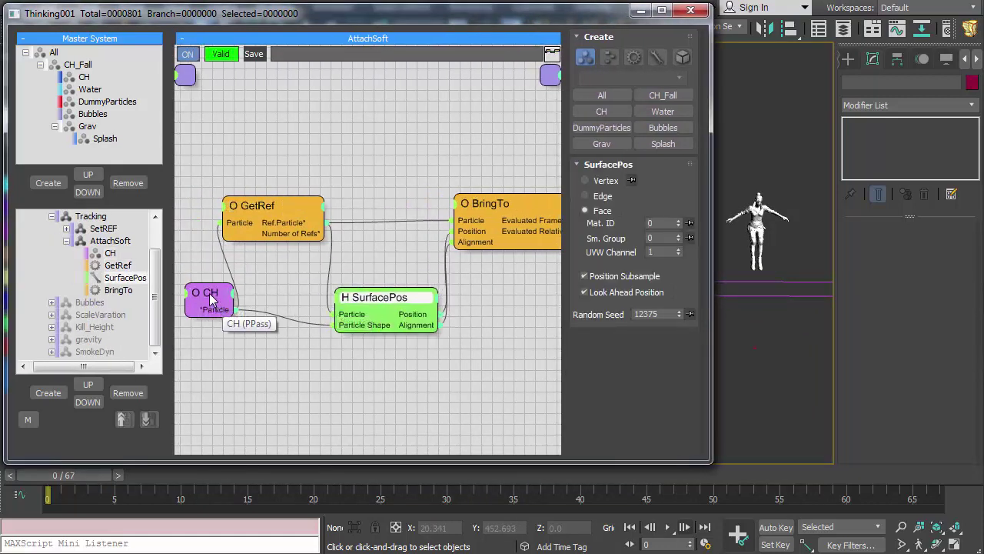
{"action": "left_click_drag", "start_coordinate": [218, 306], "coordinate": [219, 321]}
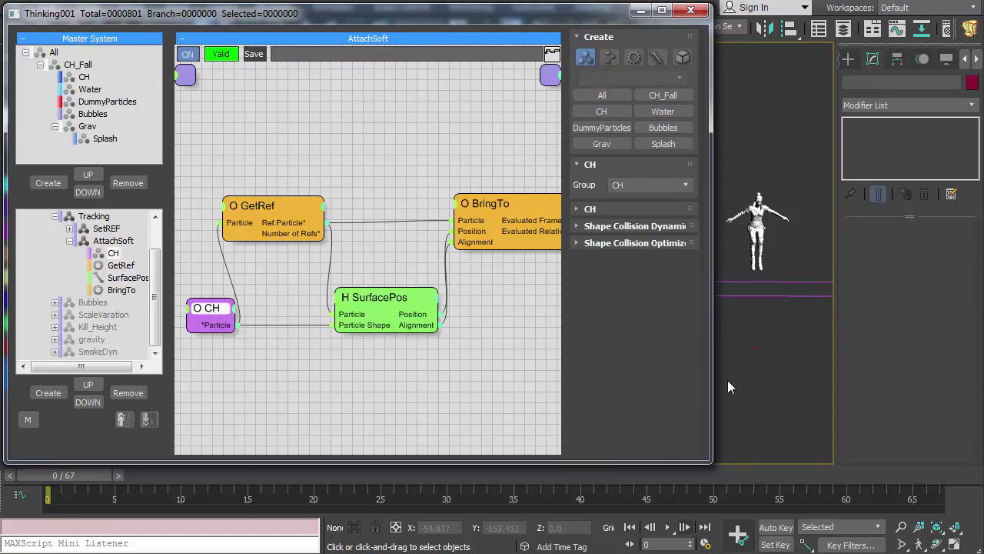
{"action": "middle_click_drag", "start_coordinate": [729, 386], "coordinate": [769, 383]}
{"action": "left_click_drag", "start_coordinate": [225, 318], "coordinate": [233, 319]}
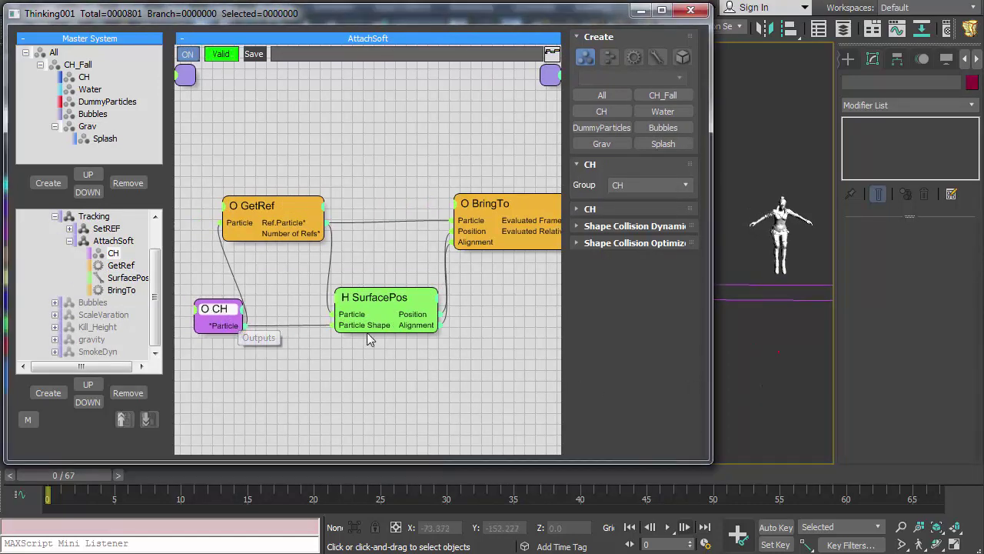
{"action": "left_click_drag", "start_coordinate": [376, 307], "coordinate": [383, 306]}
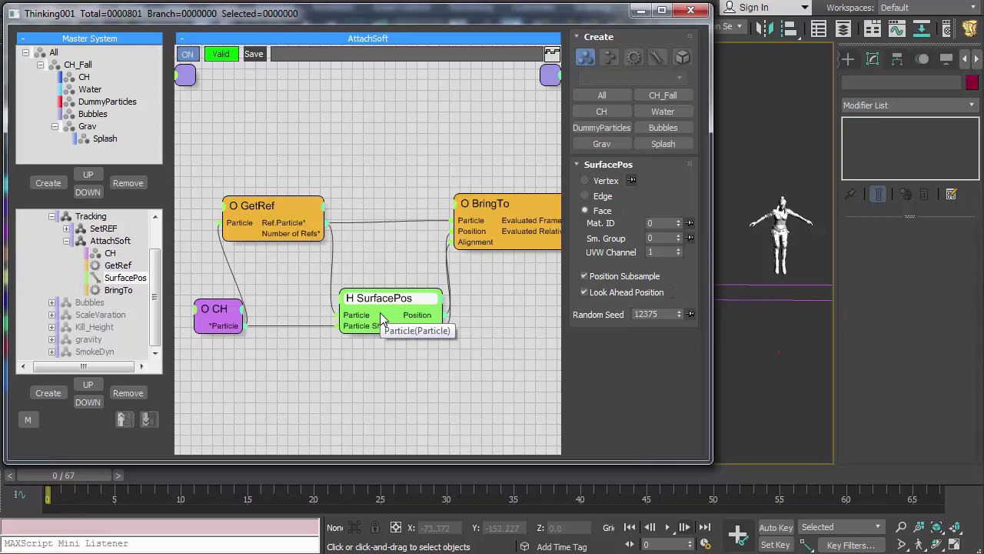
{"action": "mouse_move", "coordinate": [389, 315]}
{"action": "left_mouse_down"}
{"action": "mouse_move", "coordinate": [375, 303]}
{"action": "mouse_move", "coordinate": [384, 304]}
{"action": "left_mouse_up"}
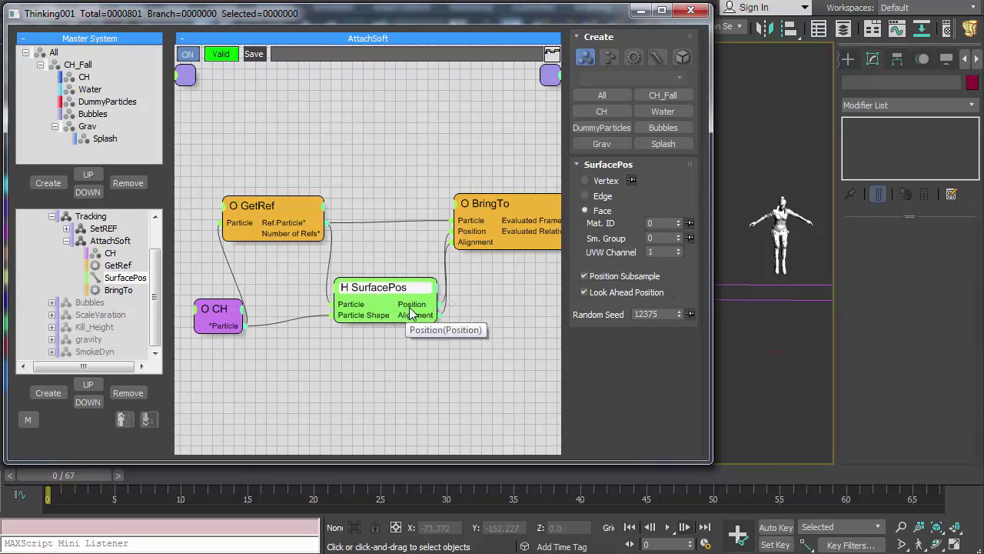
{"action": "left_click_drag", "start_coordinate": [509, 215], "coordinate": [501, 215]}
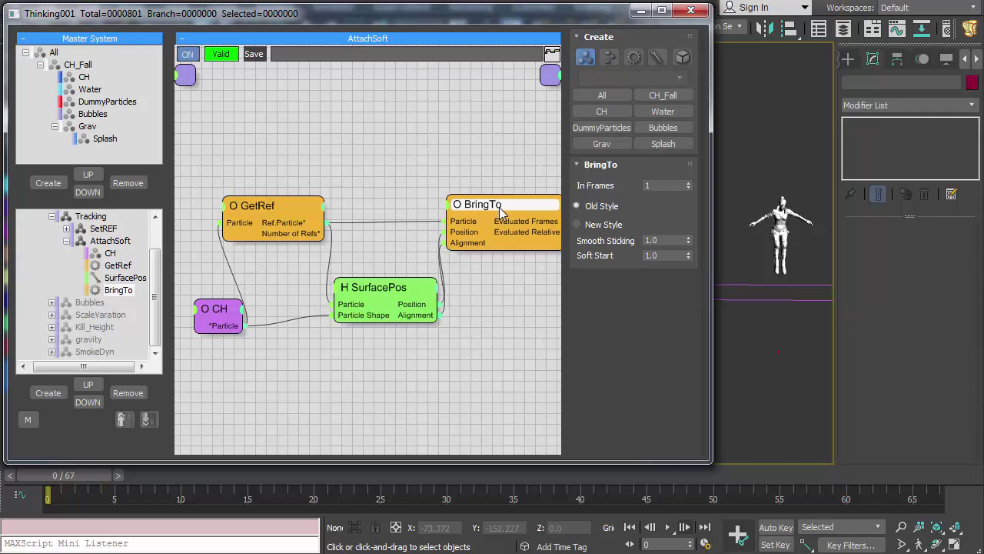
Advance the simulation to frame 2 and examine the dummy particles on the character up close
{"action": "left_click", "coordinate": [683, 529]}
{"action": "left_click", "coordinate": [683, 529]}
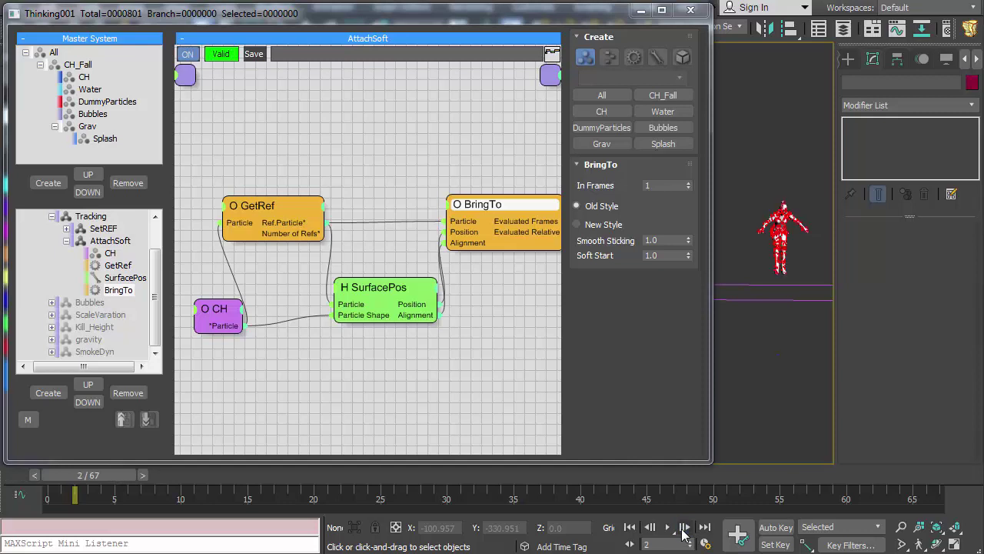
{"action": "scroll", "coordinate": [765, 253], "scroll_direction": "up", "scroll_amount": 10}
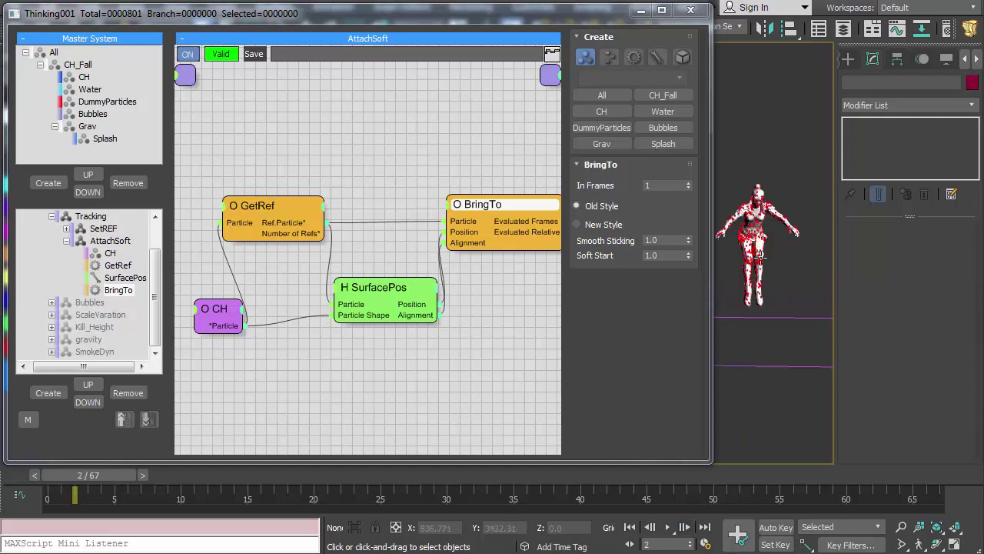
{"action": "scroll", "coordinate": [754, 222], "scroll_direction": "down", "scroll_amount": 8}
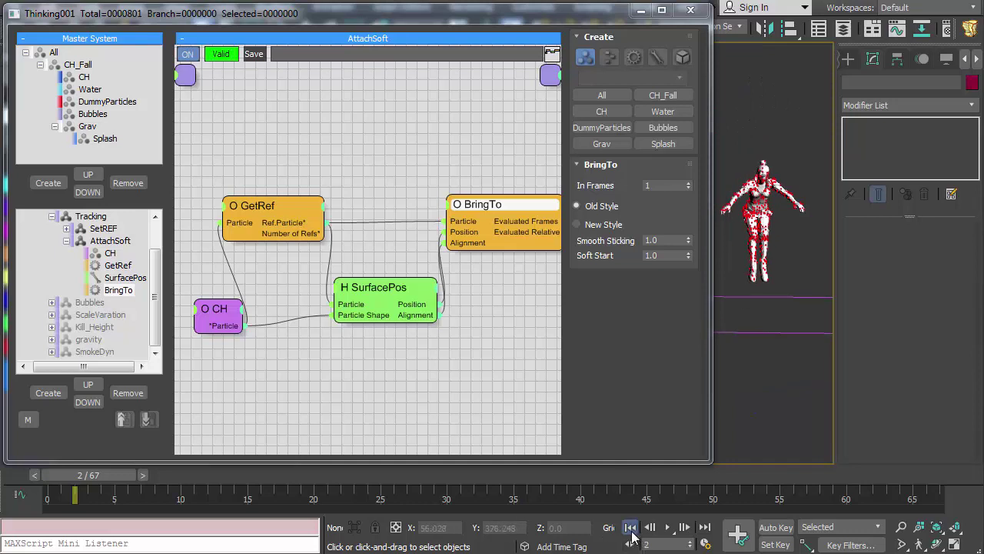
Play the fall from frame 0 with AttachSoft enabled, and return to frame 0
{"action": "left_click", "coordinate": [629, 528]}
{"action": "left_click", "coordinate": [668, 528]}
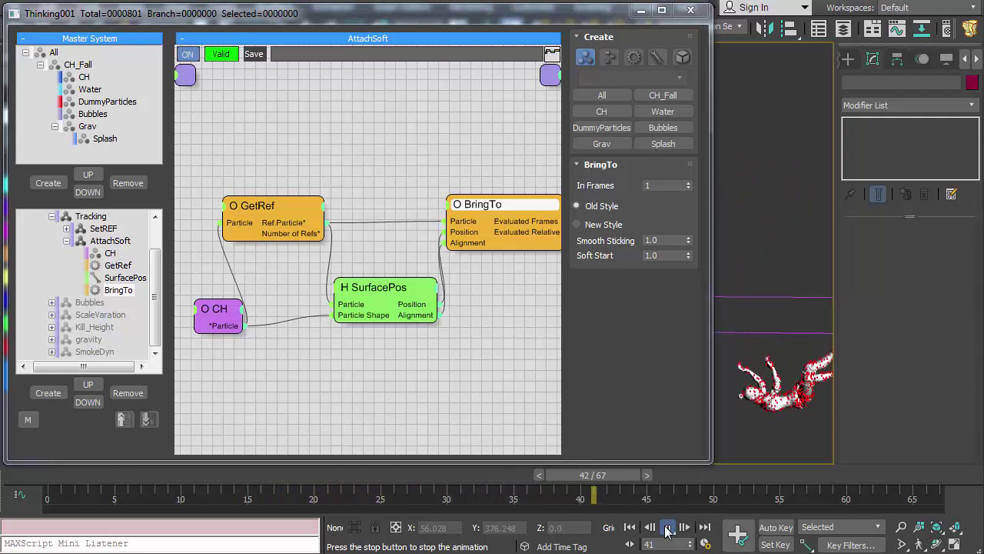
{"action": "left_click", "coordinate": [630, 527]}
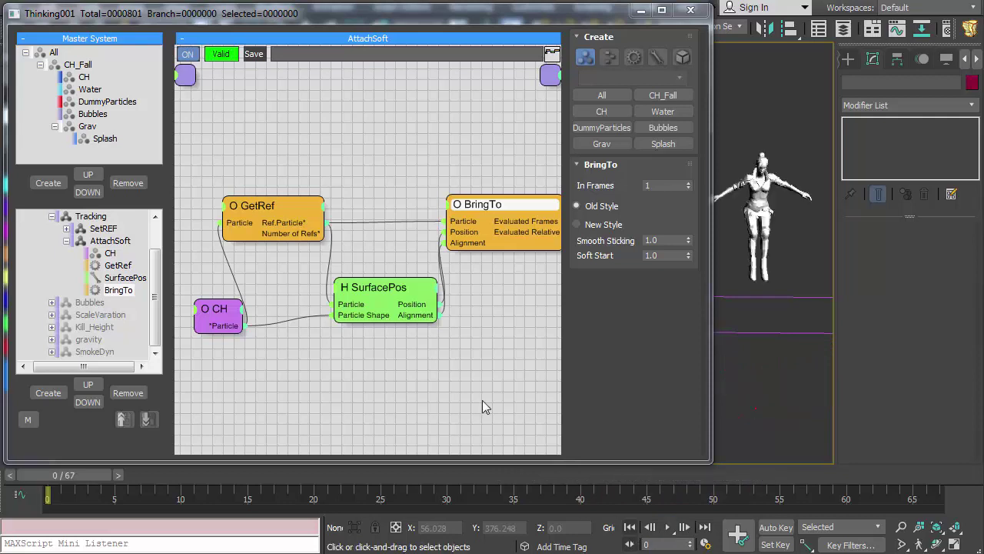
Collapse the AttachSoft and Tracking sets, and check MasterDynamic's Viewport/Render SubSampling options
{"action": "left_click", "coordinate": [66, 241]}
{"action": "left_click", "coordinate": [77, 216]}
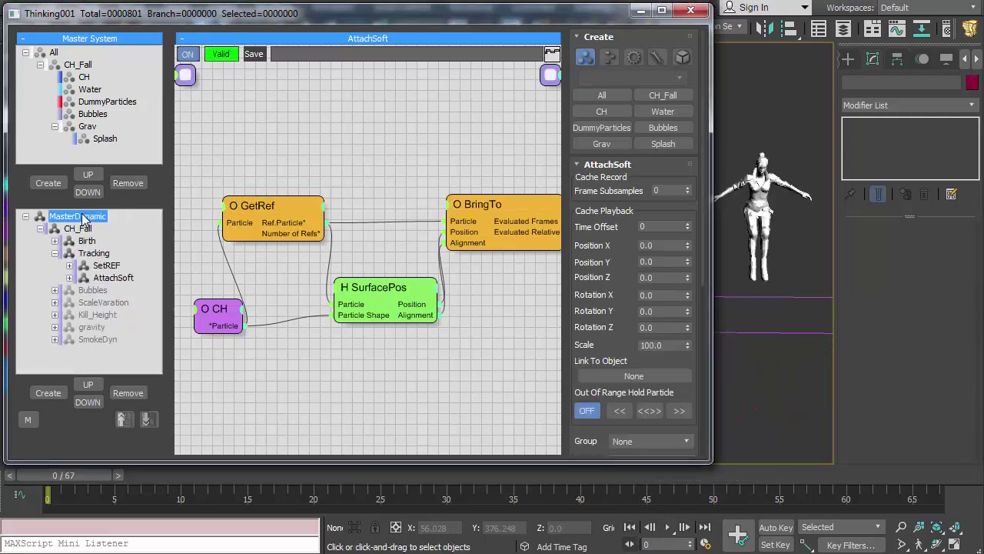
{"action": "scroll", "coordinate": [590, 354], "scroll_direction": "down", "scroll_amount": 5}
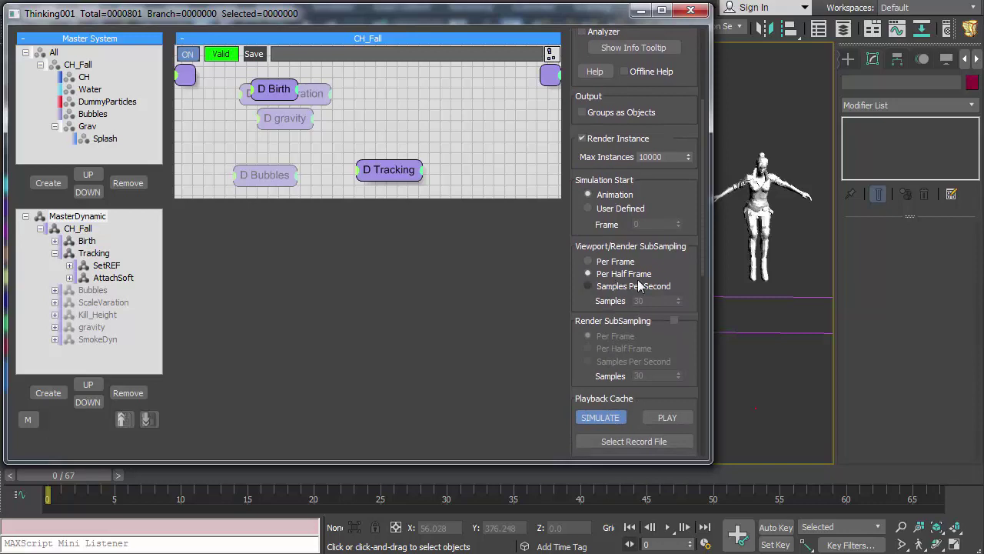
{"action": "left_click", "coordinate": [54, 254]}
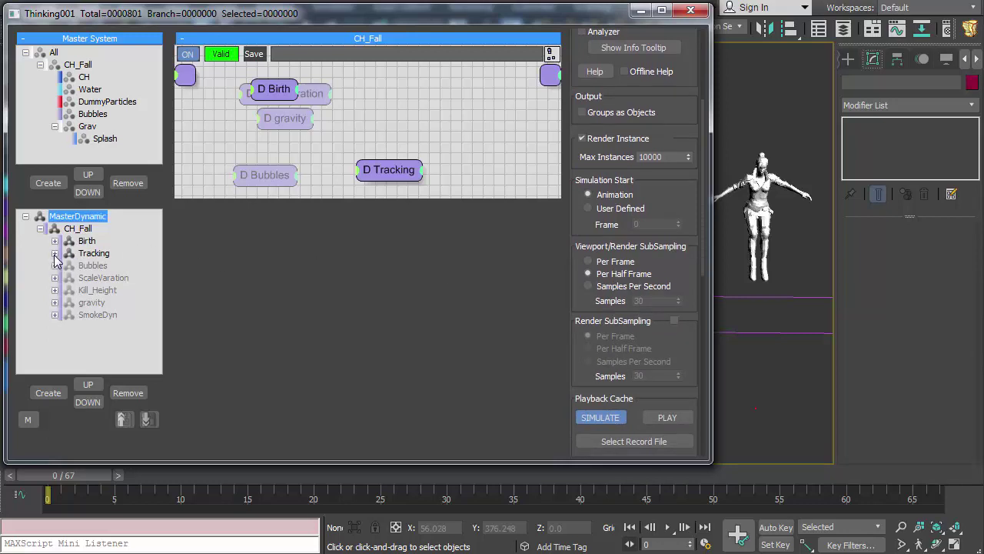
Close the particle setup window and play the fall zoomed in on the character, stopping at frame 20
{"action": "left_click", "coordinate": [690, 12]}
{"action": "scroll", "coordinate": [510, 307], "scroll_direction": "up", "scroll_amount": 10}
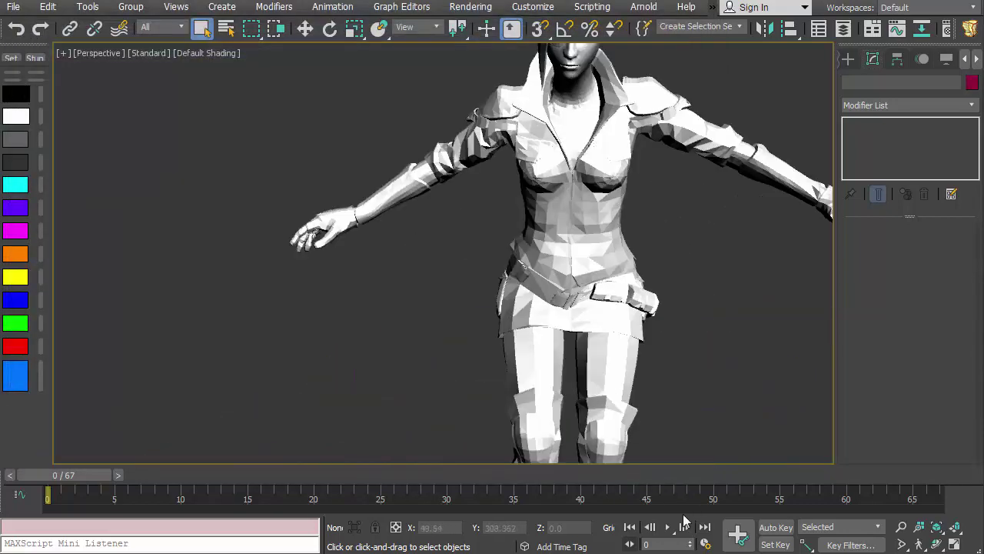
{"action": "left_click", "coordinate": [667, 528]}
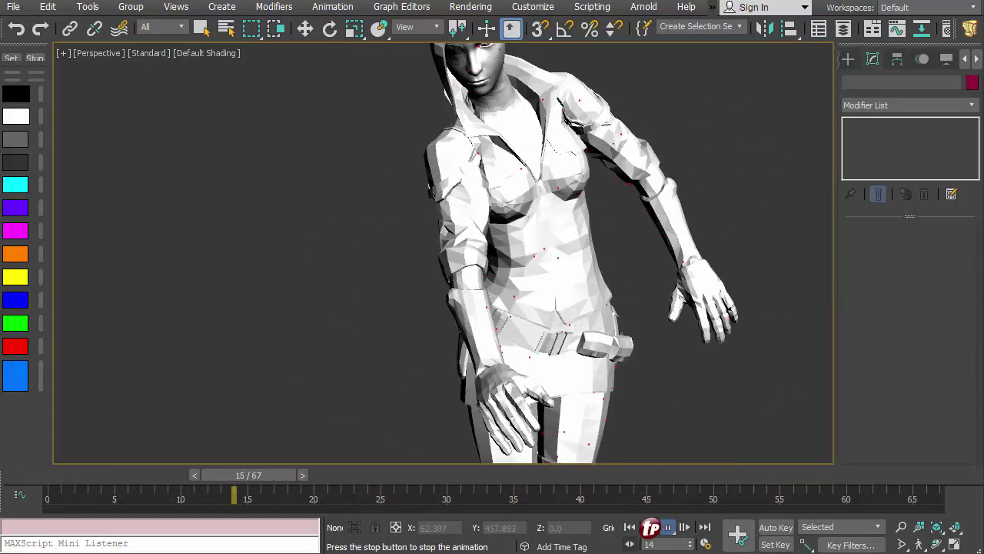
{"action": "left_click", "coordinate": [668, 529]}
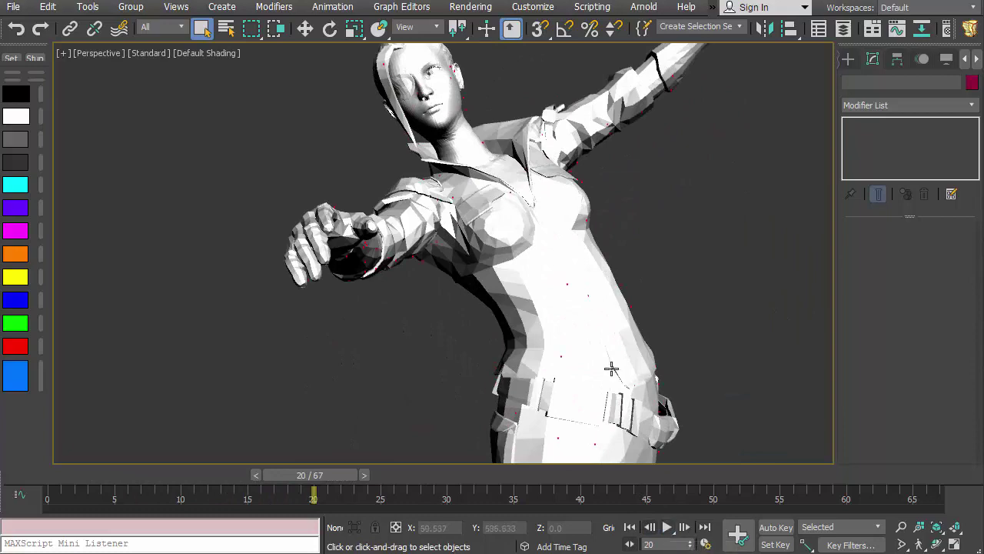
Examine how closely the dummy particles follow the character's torso and legs, and return to frame 0
{"action": "middle_click_drag", "start_coordinate": [610, 367], "coordinate": [529, 385]}
{"action": "scroll", "coordinate": [565, 309], "scroll_direction": "down", "scroll_amount": 5}
{"action": "scroll", "coordinate": [507, 273], "scroll_direction": "up", "scroll_amount": 6}
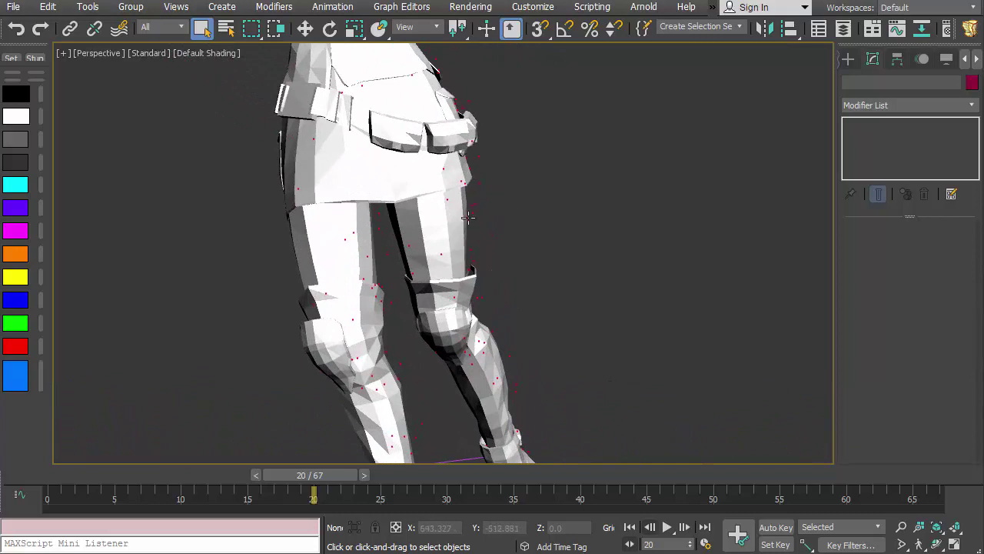
{"action": "middle_click_drag", "start_coordinate": [514, 294], "coordinate": [483, 198], "text": "alt"}
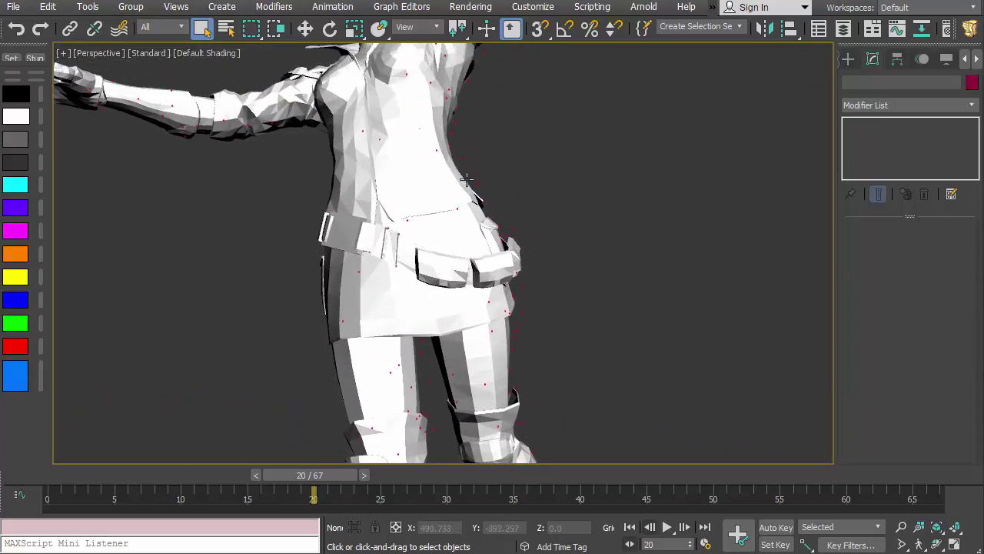
{"action": "middle_click_drag", "start_coordinate": [565, 392], "coordinate": [579, 321], "text": "alt"}
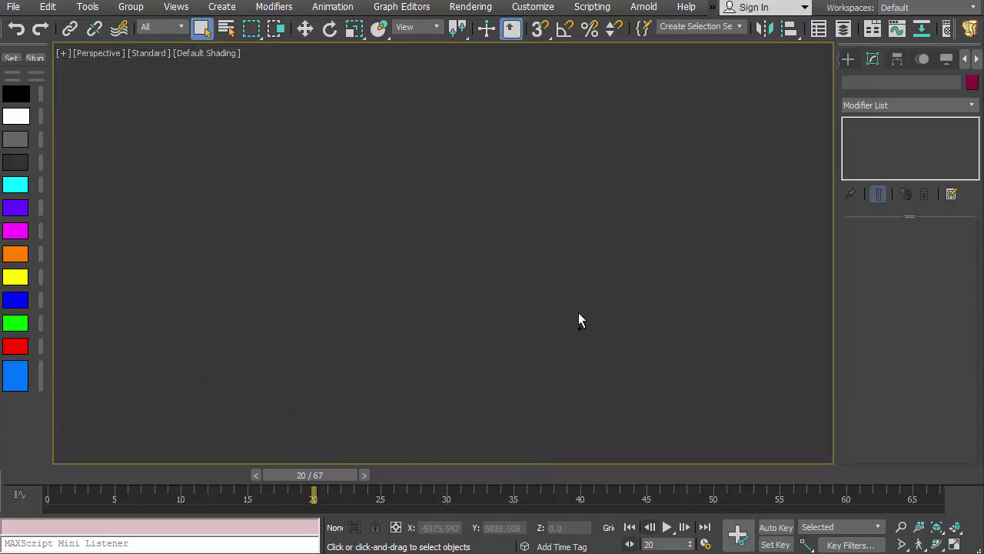
{"action": "left_click", "coordinate": [629, 527]}
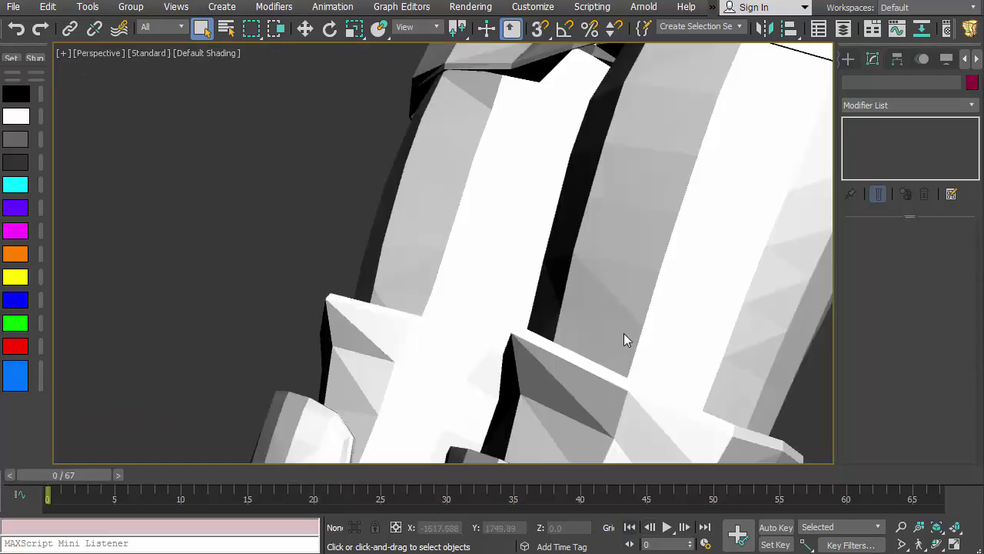
Reopen the particle setup window and review MasterDynamic's subsampling settings, narrowing the window to expose the viewport
{"action": "scroll", "coordinate": [615, 325], "scroll_direction": "down", "scroll_amount": 5}
{"action": "middle_click_drag", "start_coordinate": [615, 325], "coordinate": [476, 220], "text": "alt"}
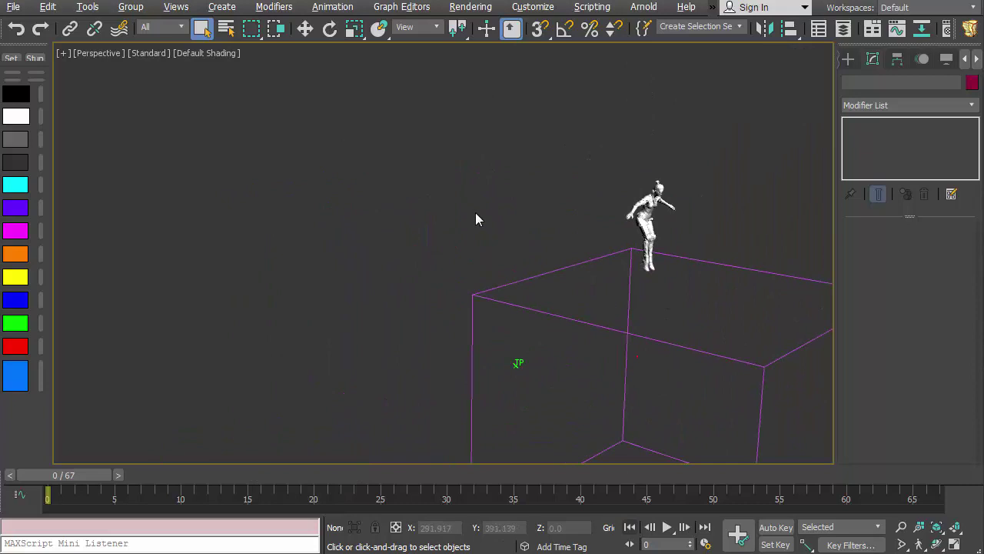
{"action": "key", "text": "alt+Tab"}
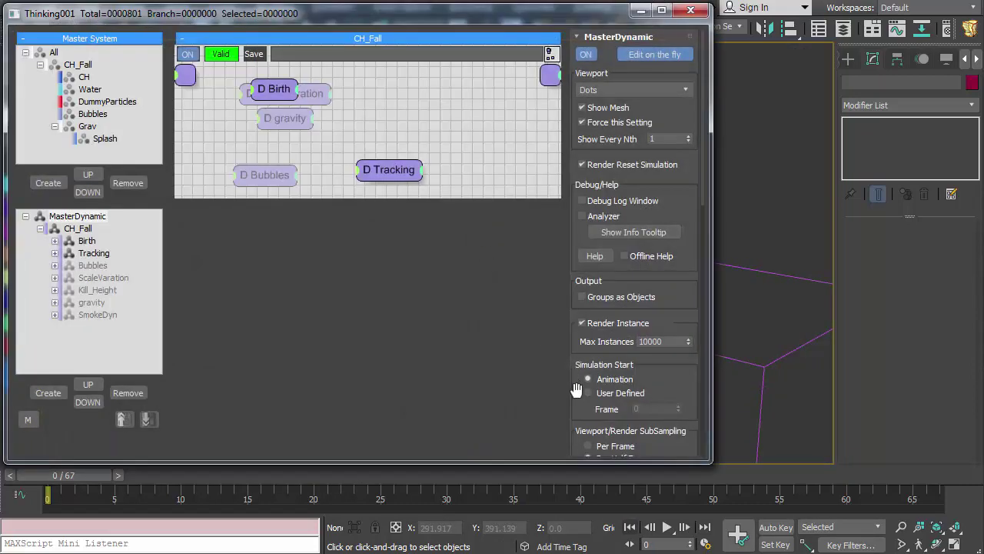
{"action": "left_click_drag", "start_coordinate": [577, 390], "coordinate": [596, 129]}
{"action": "scroll", "coordinate": [571, 223], "scroll_direction": "down", "scroll_amount": 1}
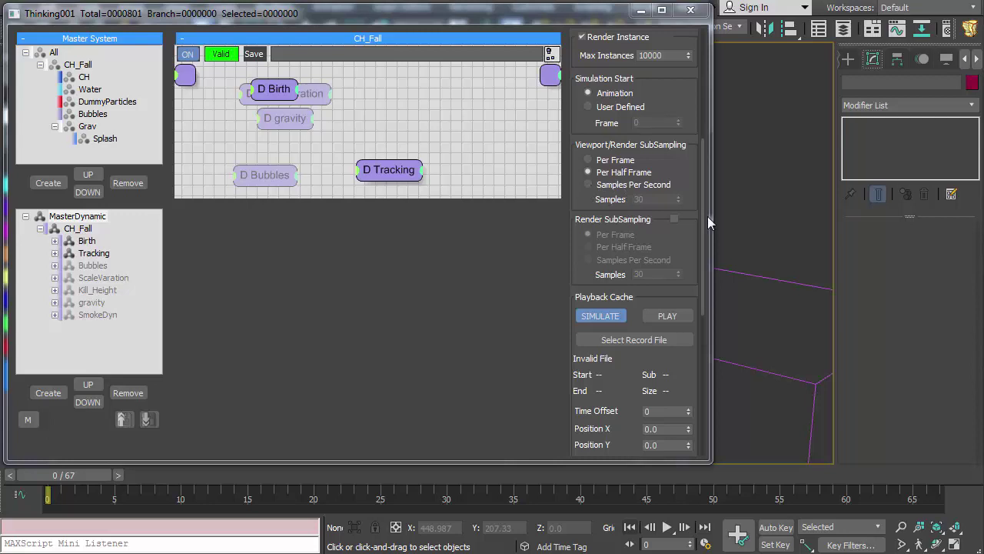
{"action": "left_click_drag", "start_coordinate": [709, 222], "coordinate": [593, 222]}
Play the fall beside the MasterDynamic settings to check the particle tracking, stopping at frame 26
{"action": "middle_click_drag", "start_coordinate": [687, 282], "coordinate": [724, 252], "text": "alt"}
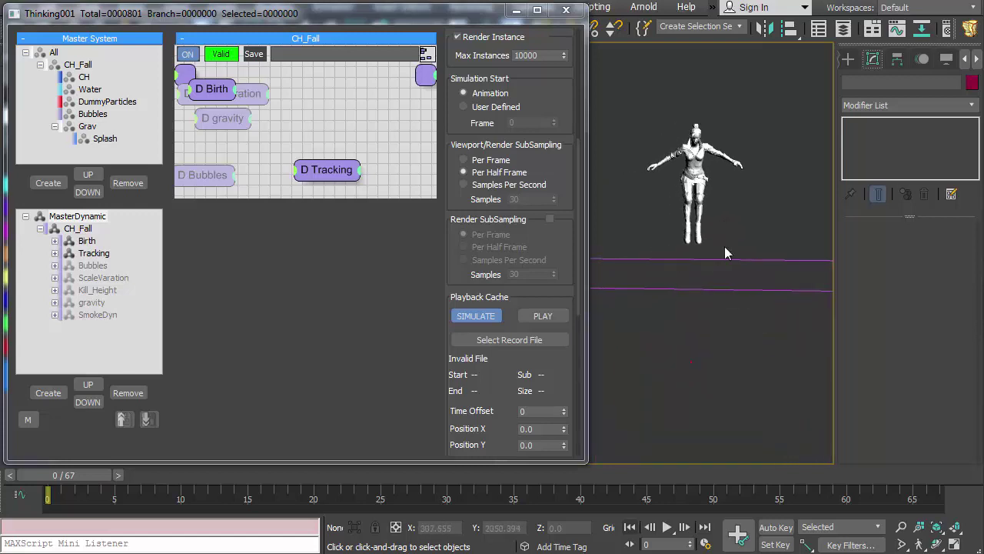
{"action": "left_click", "coordinate": [667, 527]}
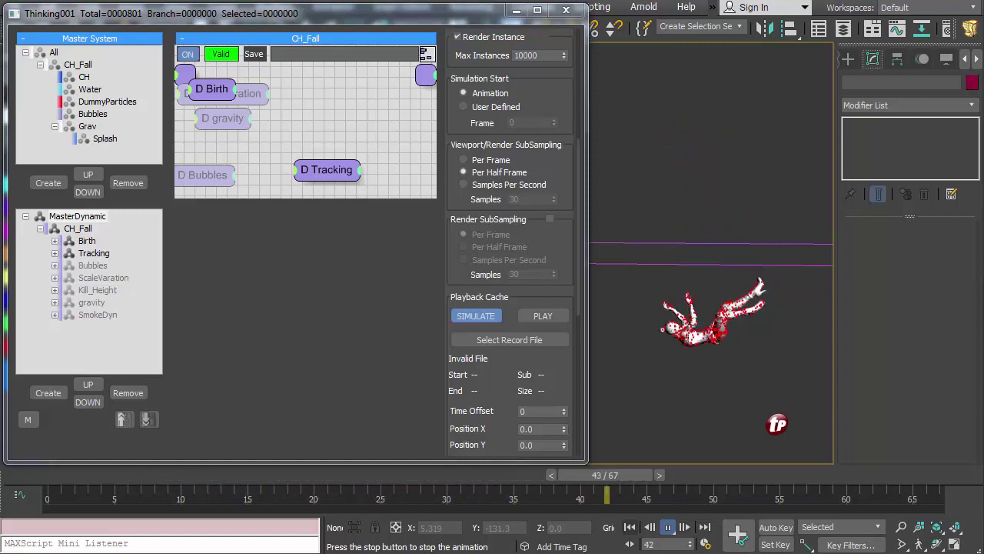
{"action": "left_click", "coordinate": [668, 529]}
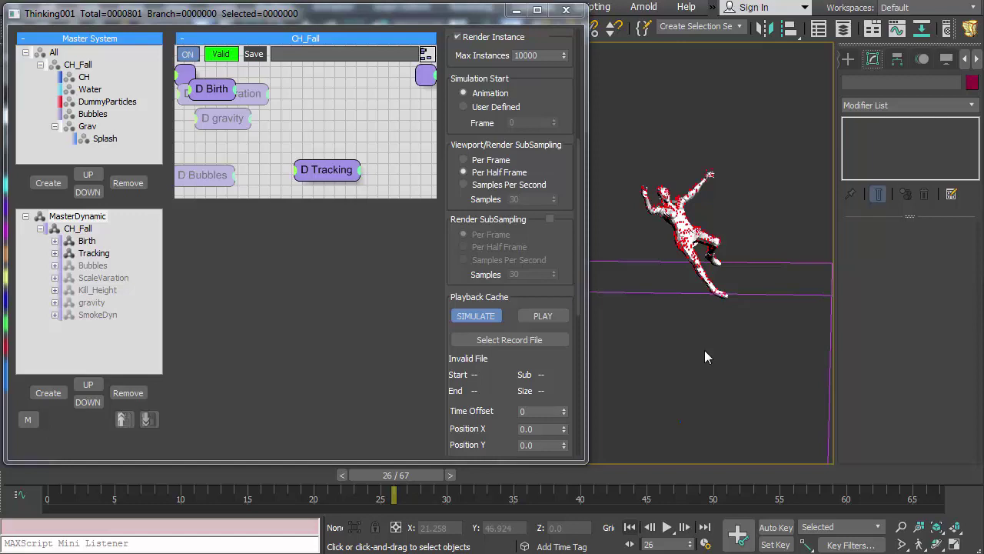
Replay the fall from the start to check the particle tracking past frame 26, and return to frame 0
{"action": "left_click", "coordinate": [629, 527]}
{"action": "left_click", "coordinate": [667, 527]}
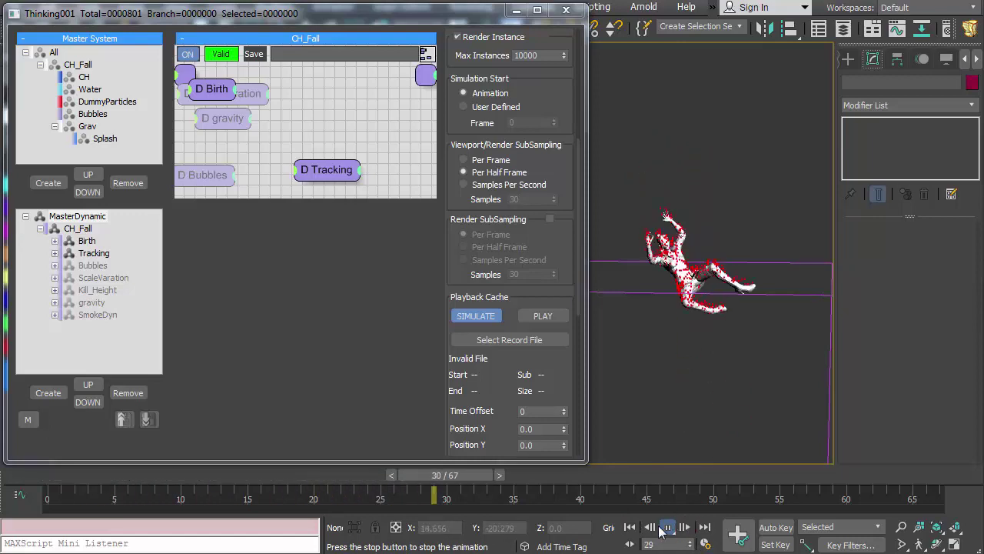
{"action": "left_click", "coordinate": [630, 527]}
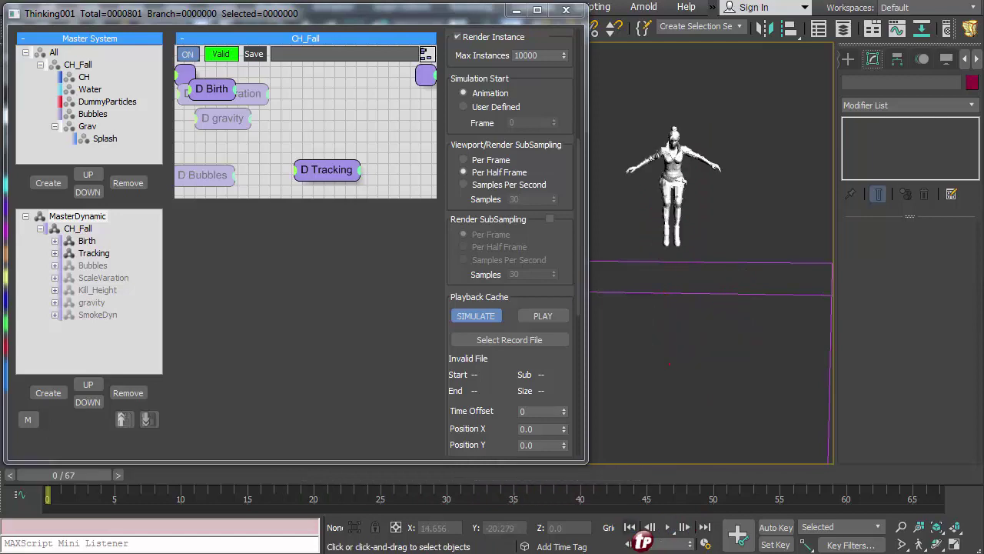
Enable the Bubbles dynamic set and widen the setup window to show its whole node network
{"action": "left_click", "coordinate": [90, 266]}
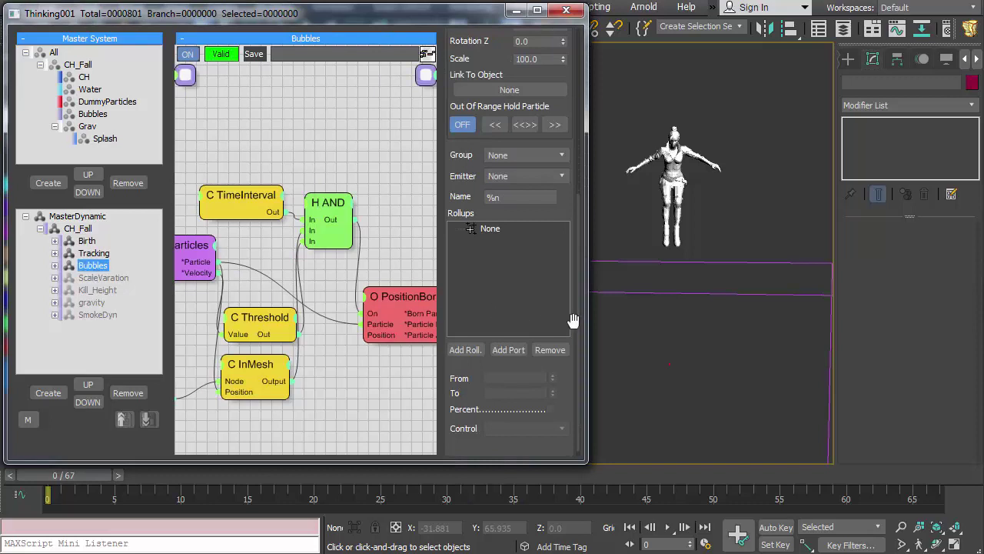
{"action": "left_click_drag", "start_coordinate": [590, 325], "coordinate": [882, 336]}
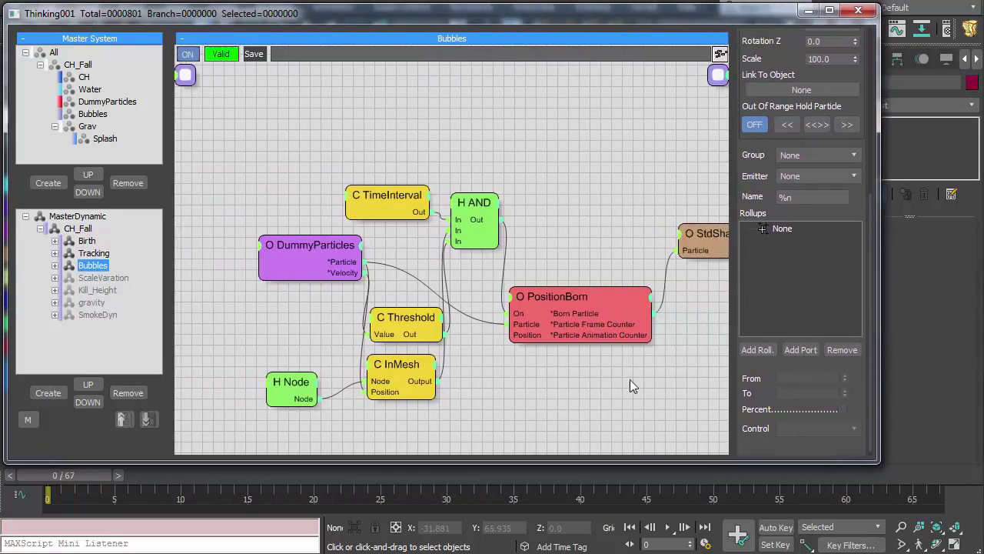
{"action": "middle_click_drag", "start_coordinate": [630, 379], "coordinate": [557, 353]}
Review the StdShape, DummyParticles and PositionBorn nodes in the Bubbles network, including PositionBorn's particles-per-second rate
{"action": "left_click", "coordinate": [673, 219]}
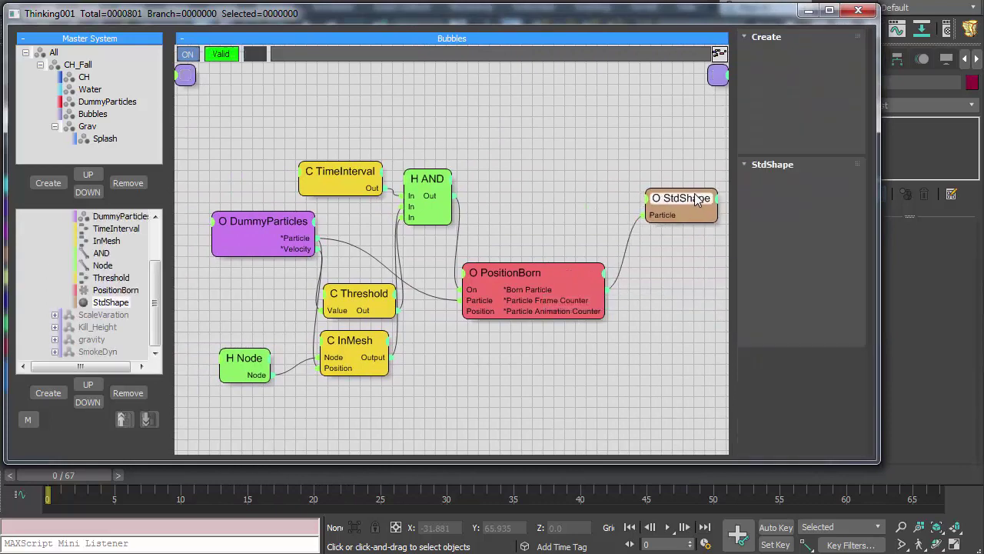
{"action": "left_click_drag", "start_coordinate": [547, 268], "coordinate": [560, 247]}
{"action": "mouse_move", "coordinate": [696, 188]}
{"action": "left_mouse_down"}
{"action": "mouse_move", "coordinate": [689, 206]}
{"action": "mouse_move", "coordinate": [689, 192]}
{"action": "left_mouse_up"}
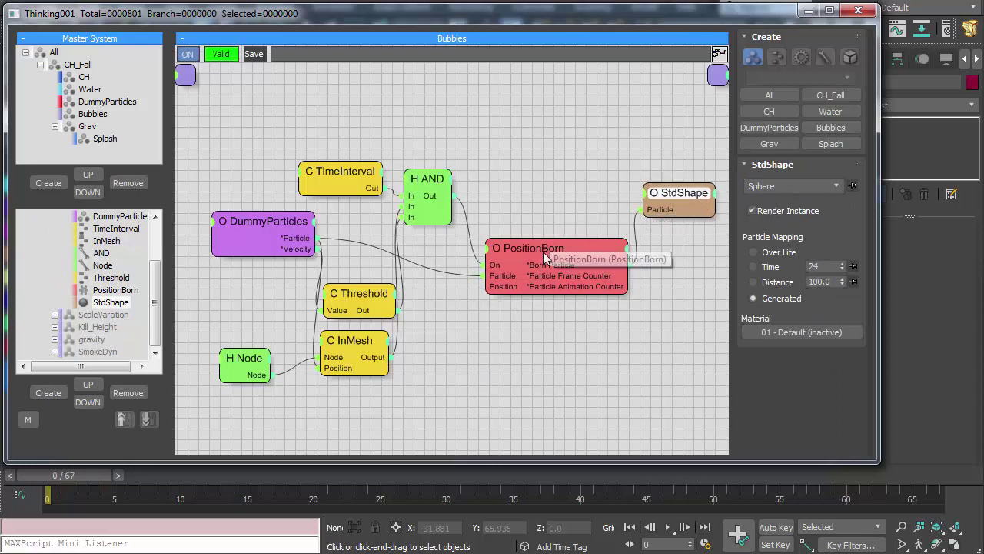
{"action": "left_click_drag", "start_coordinate": [543, 252], "coordinate": [560, 243]}
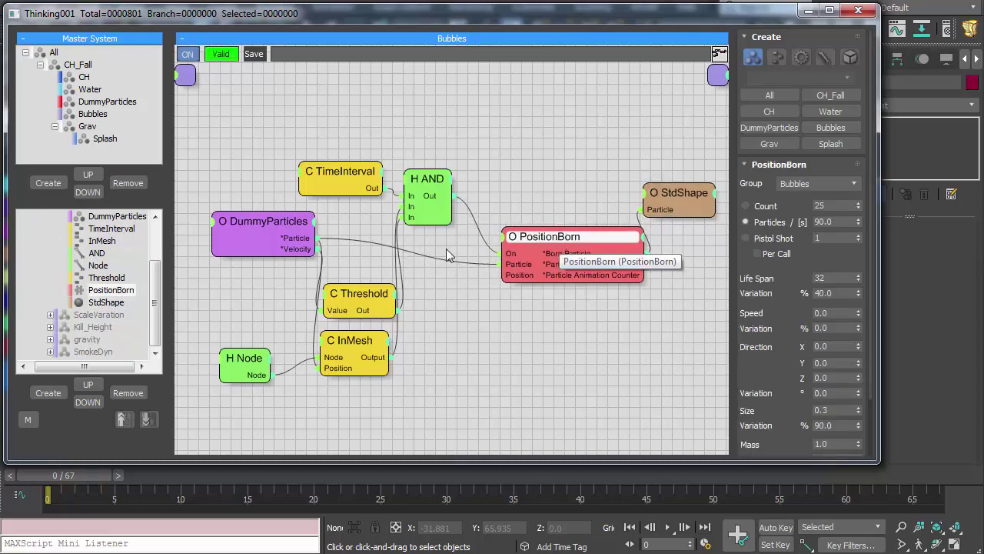
{"action": "left_click_drag", "start_coordinate": [277, 231], "coordinate": [256, 231]}
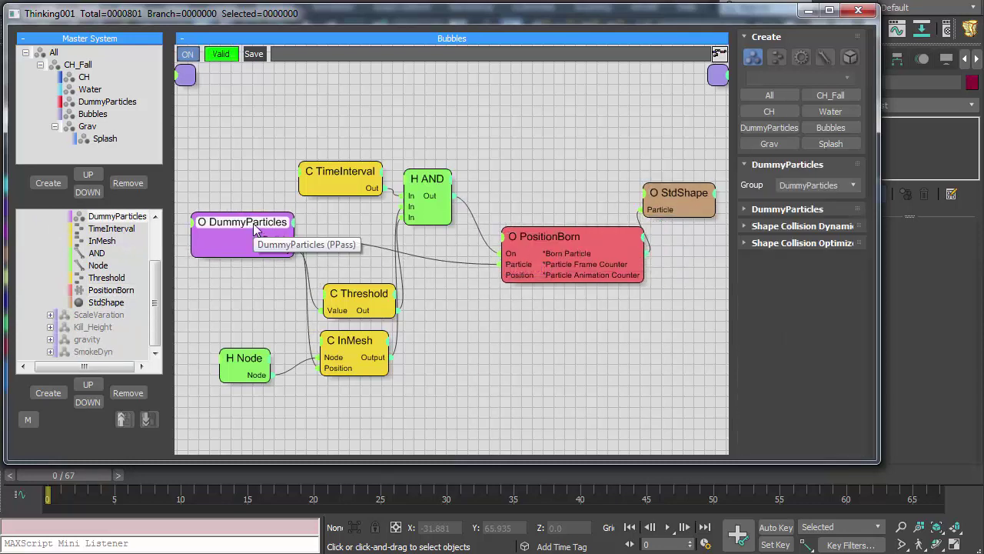
{"action": "left_click_drag", "start_coordinate": [543, 245], "coordinate": [522, 244]}
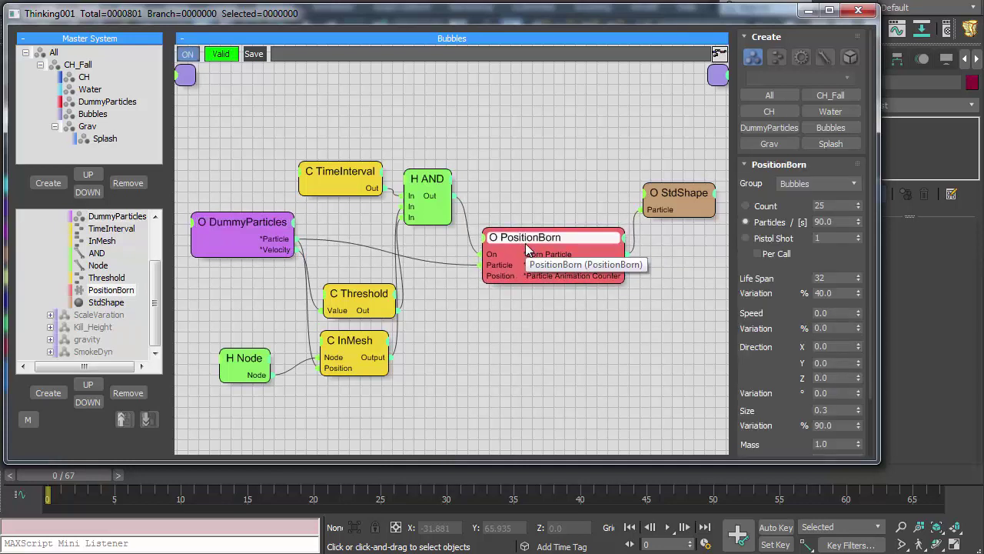
{"action": "double_click", "coordinate": [827, 222]}
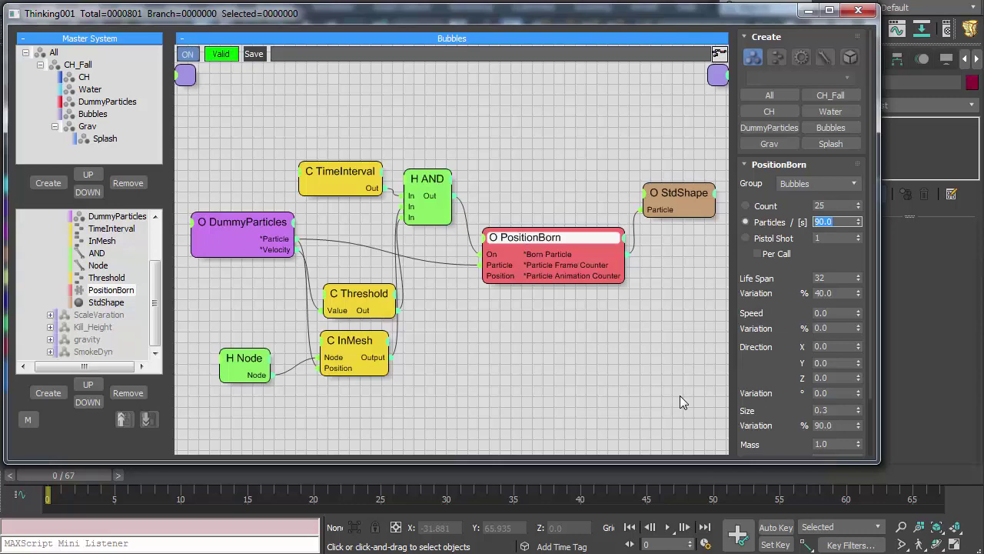
Minimize the setup window and advance the animation frame by frame to frame 7, examining the dummy particles on the character
{"action": "left_click", "coordinate": [808, 10]}
{"action": "middle_click_drag", "start_coordinate": [653, 361], "coordinate": [572, 376]}
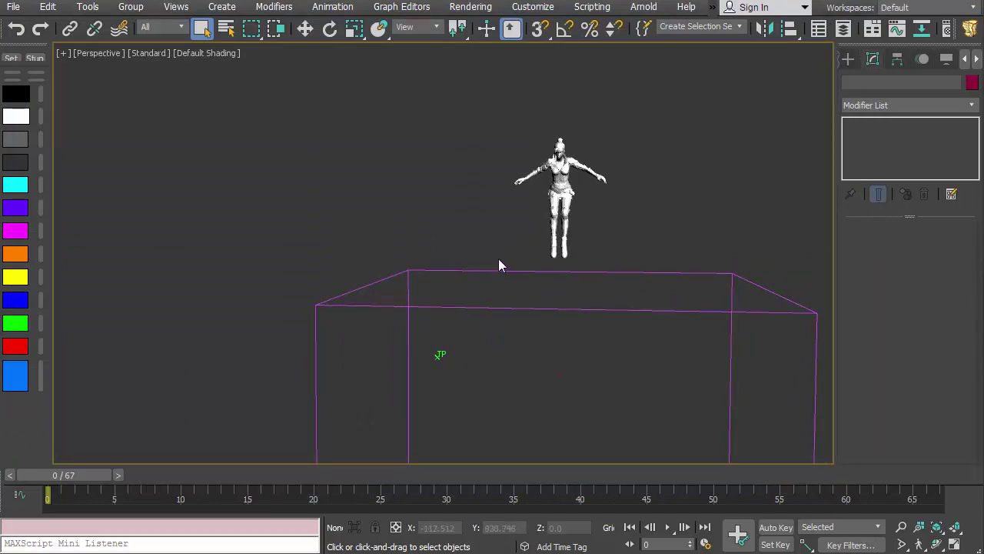
{"action": "scroll", "coordinate": [508, 267], "scroll_direction": "up", "scroll_amount": 2}
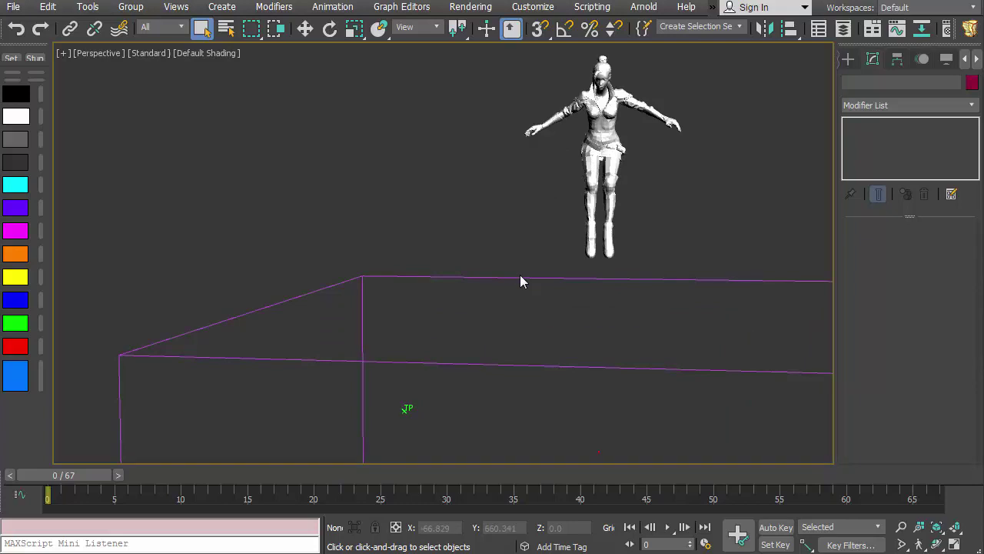
{"action": "left_click", "coordinate": [685, 528]}
{"action": "left_click", "coordinate": [686, 528]}
{"action": "left_click", "coordinate": [686, 527]}
{"action": "left_click", "coordinate": [685, 527]}
{"action": "left_click", "coordinate": [685, 527]}
{"action": "left_click", "coordinate": [686, 527]}
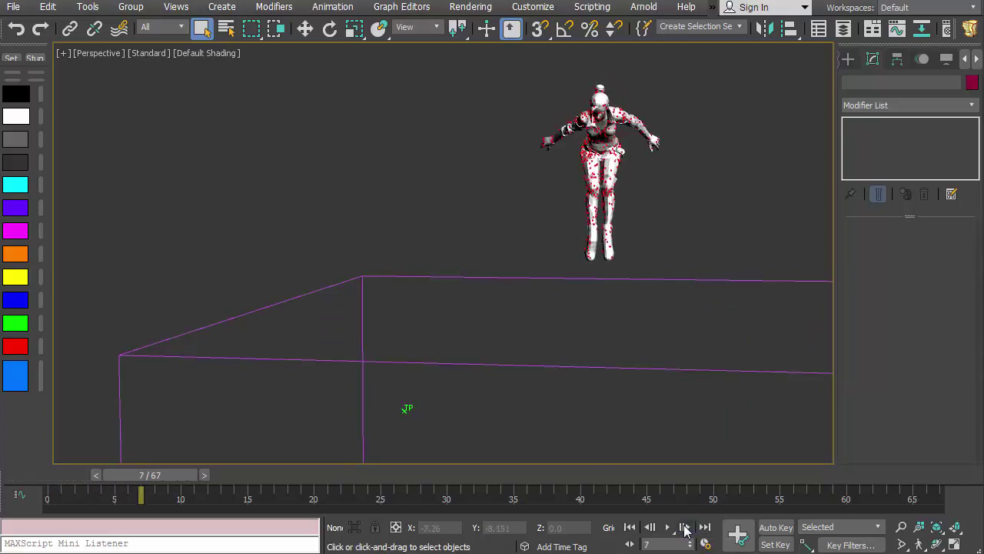
{"action": "left_click", "coordinate": [685, 527]}
{"action": "scroll", "coordinate": [633, 369], "scroll_direction": "down", "scroll_amount": 3}
{"action": "middle_click_drag", "start_coordinate": [633, 372], "coordinate": [638, 333]}
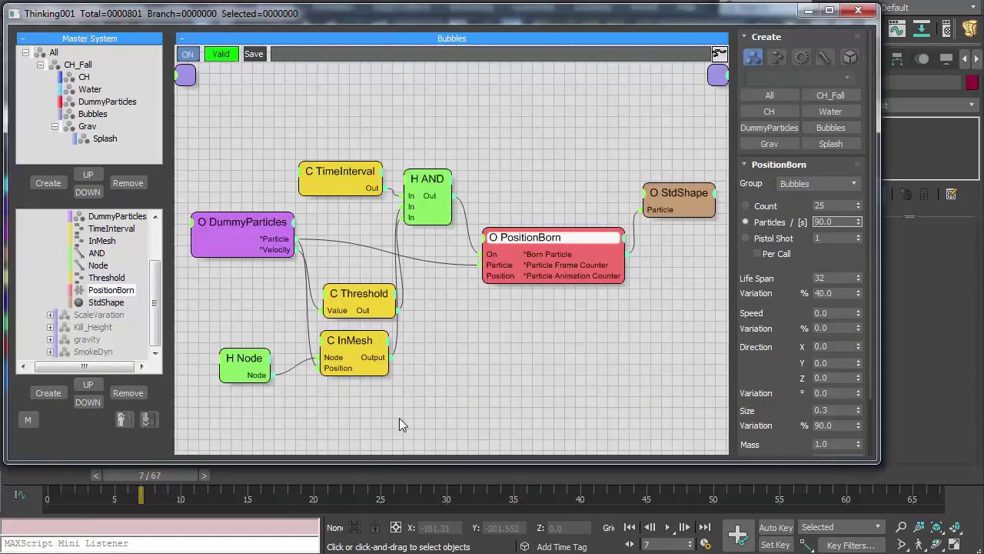
Review the conditions that trigger the bubbles: TimeInterval's start frame, the AND node, Threshold 1, InMesh and the Node's assigned object
{"action": "left_click_drag", "start_coordinate": [333, 190], "coordinate": [315, 166]}
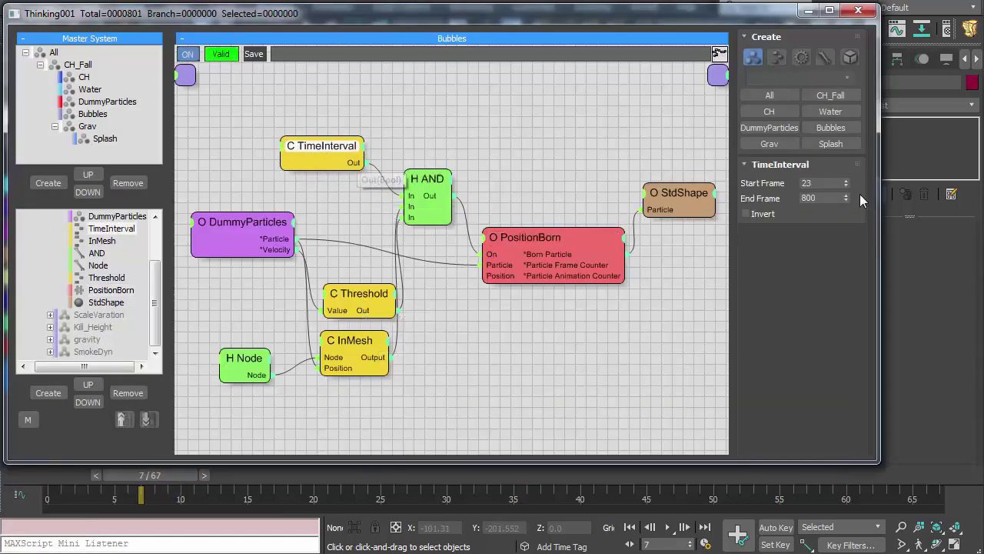
{"action": "double_click", "coordinate": [821, 182]}
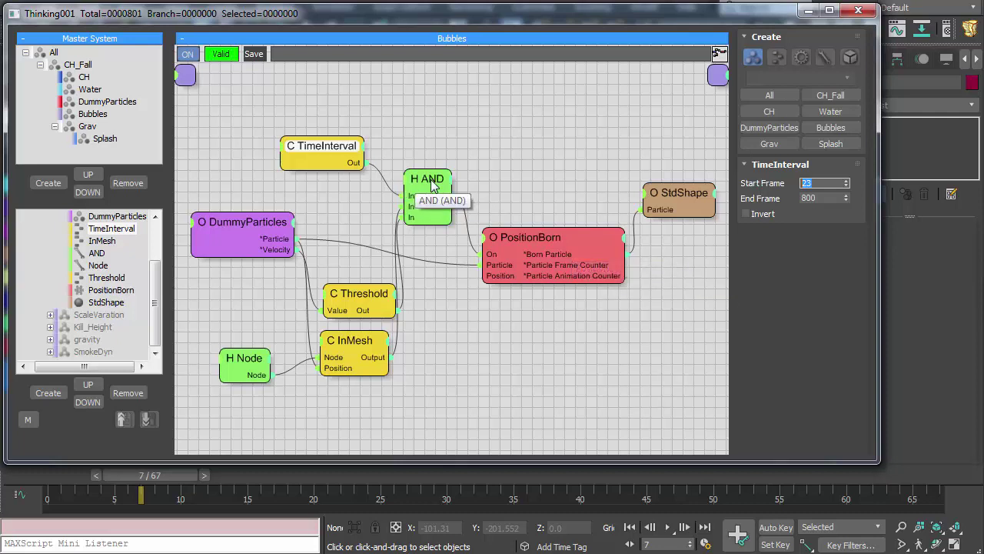
{"action": "left_click_drag", "start_coordinate": [433, 185], "coordinate": [437, 183]}
{"action": "left_click_drag", "start_coordinate": [333, 292], "coordinate": [333, 267]}
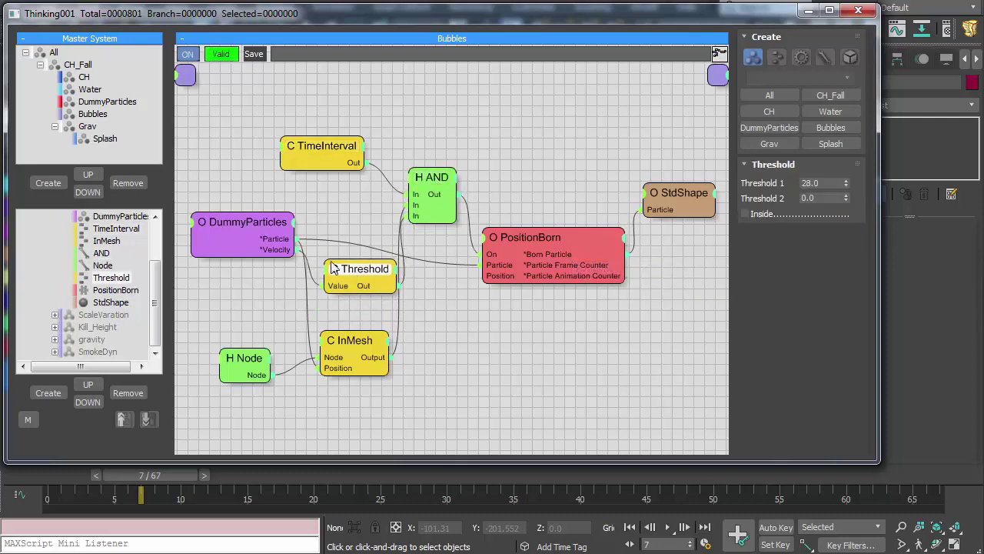
{"action": "double_click", "coordinate": [815, 182]}
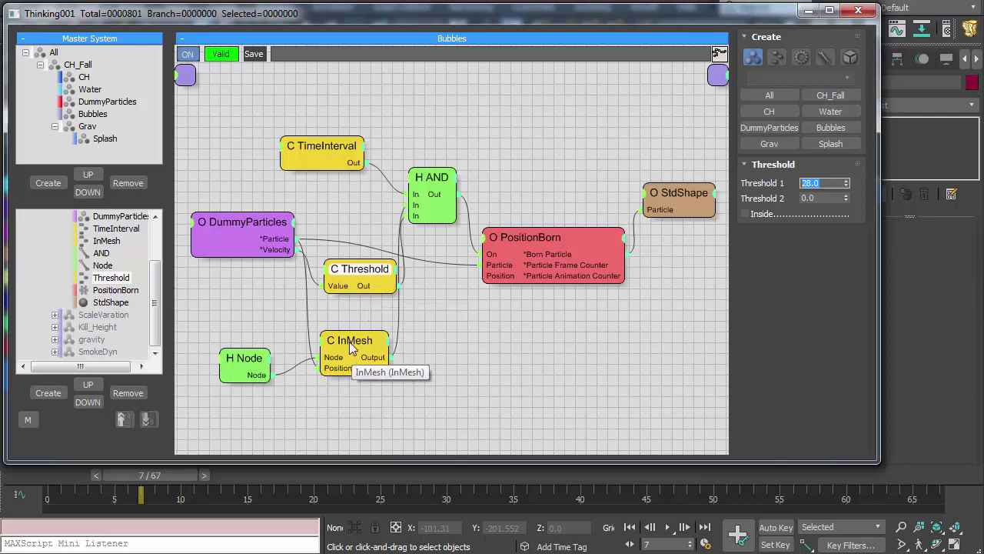
{"action": "left_click_drag", "start_coordinate": [352, 347], "coordinate": [350, 337]}
{"action": "left_click_drag", "start_coordinate": [244, 361], "coordinate": [241, 357]}
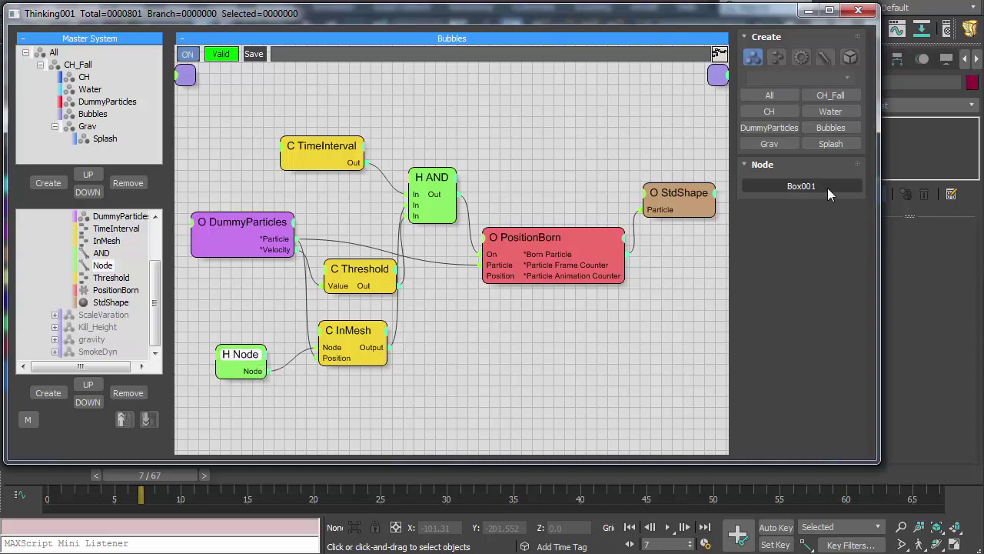
Close the particle setup window and play the fall into the pool, stopping at frame 27
{"action": "left_click", "coordinate": [858, 10]}
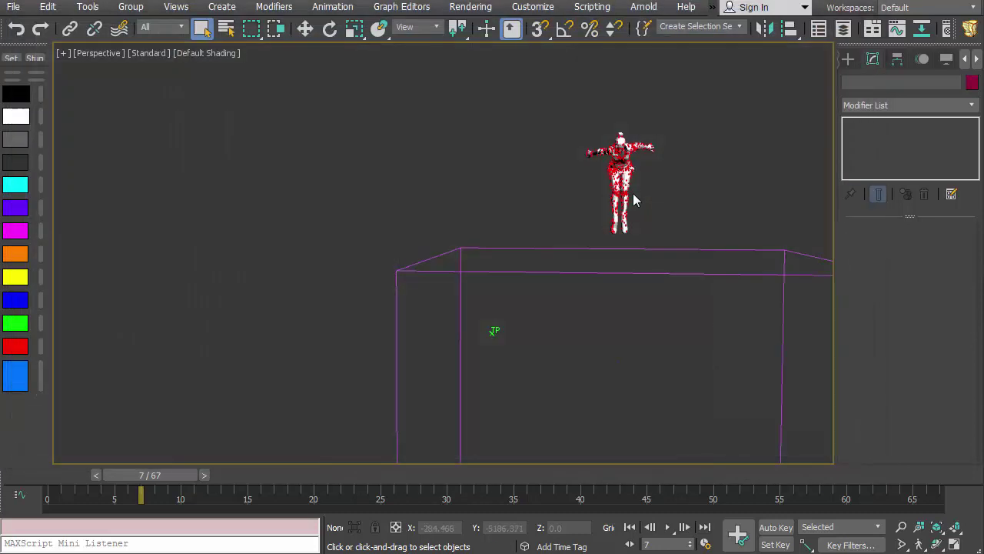
{"action": "left_click", "coordinate": [668, 526]}
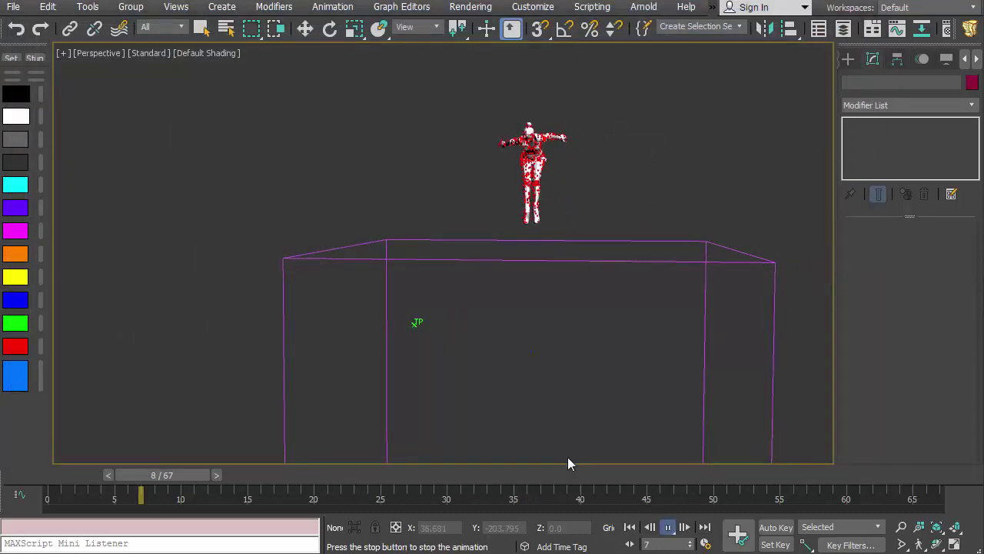
{"action": "left_click", "coordinate": [668, 528]}
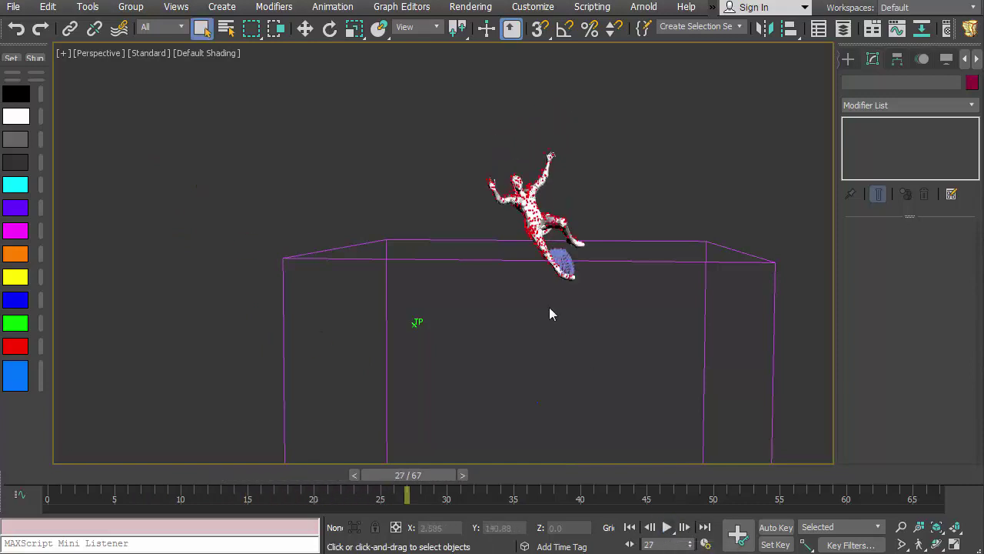
Switch to the Front view and examine the bubbles around the submerged leg up close
{"action": "middle_click_drag", "start_coordinate": [549, 307], "coordinate": [541, 307]}
{"action": "key", "text": "f"}
{"action": "scroll", "coordinate": [498, 235], "scroll_direction": "up", "scroll_amount": 4}
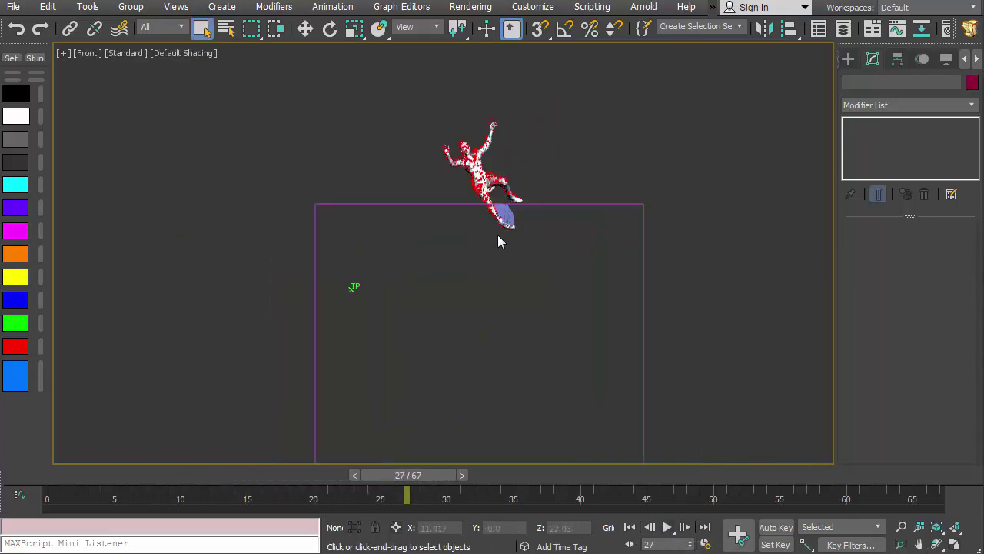
{"action": "middle_click_drag", "start_coordinate": [497, 234], "coordinate": [518, 294]}
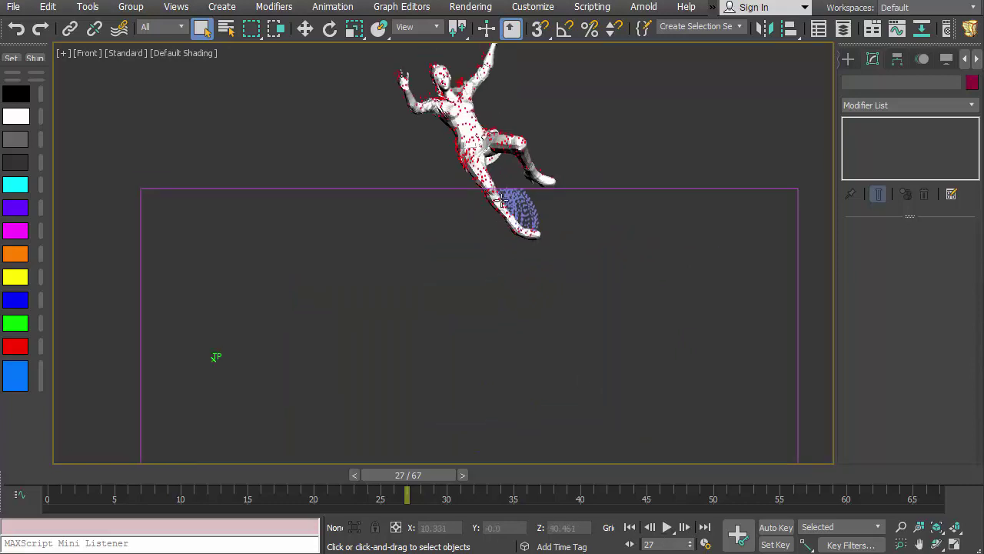
Play on from frame 27 to watch the bubble trail build up underwater, and return to frame 0
{"action": "left_click", "coordinate": [667, 527]}
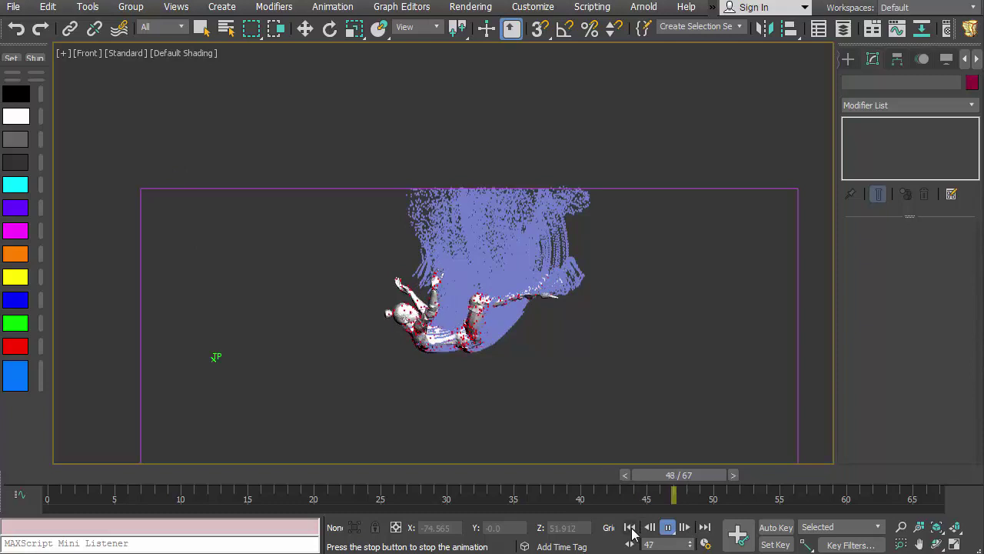
{"action": "key", "text": "Home"}
{"action": "scroll", "coordinate": [538, 338], "scroll_direction": "down", "scroll_amount": 4}
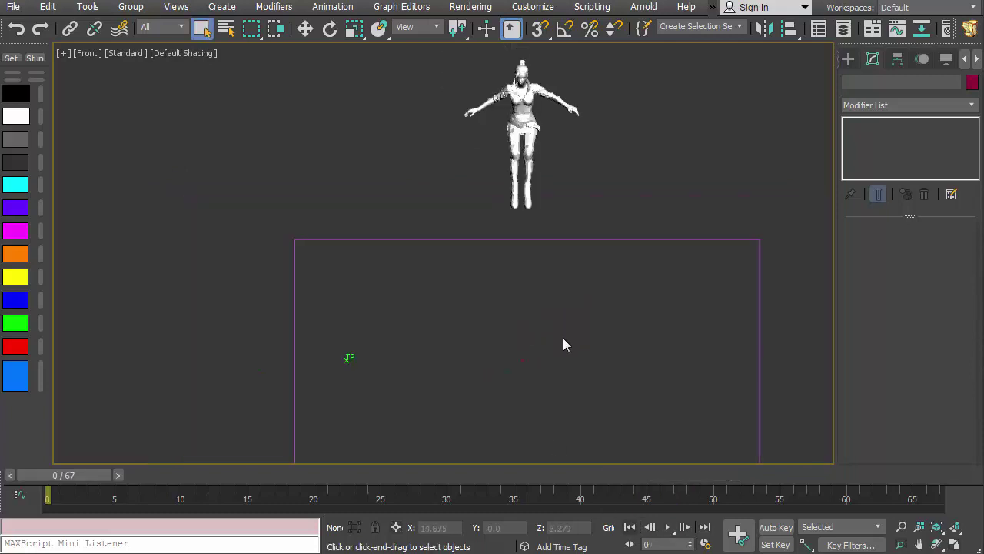
Reopen the Thinking001 particle setup and review the TimeInterval, Threshold, Node and InMesh operators of the Bubbles network
{"action": "left_click", "coordinate": [414, 351]}
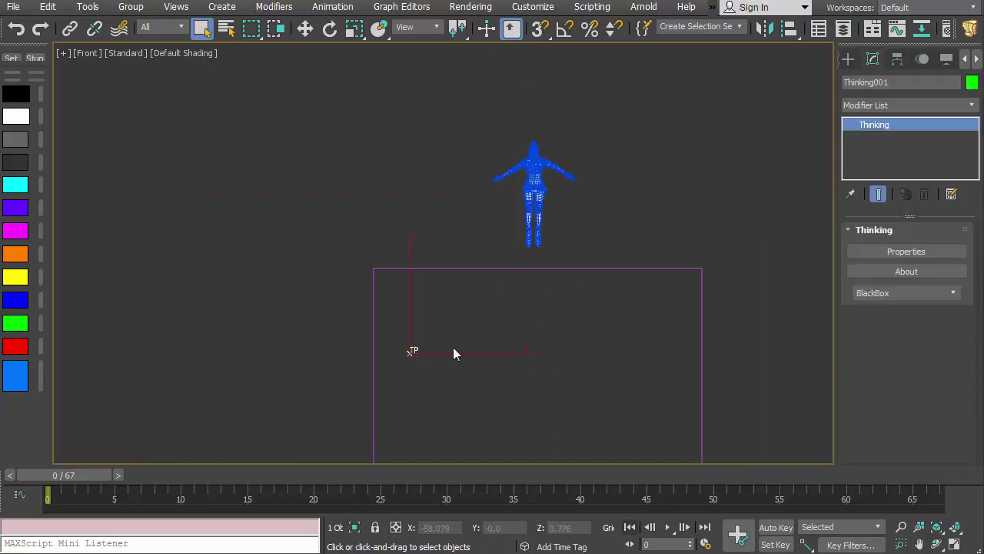
{"action": "left_click", "coordinate": [872, 250]}
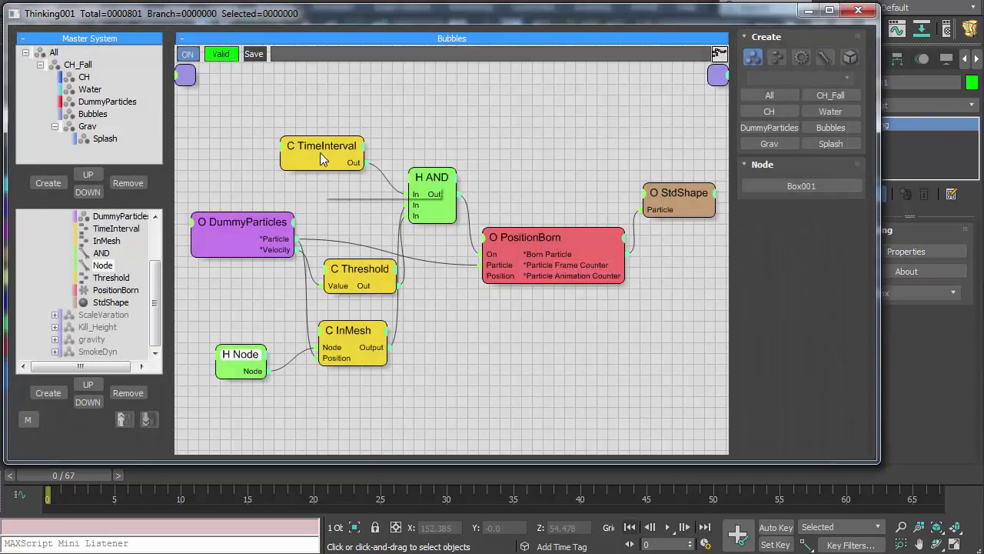
{"action": "left_click_drag", "start_coordinate": [320, 154], "coordinate": [329, 167]}
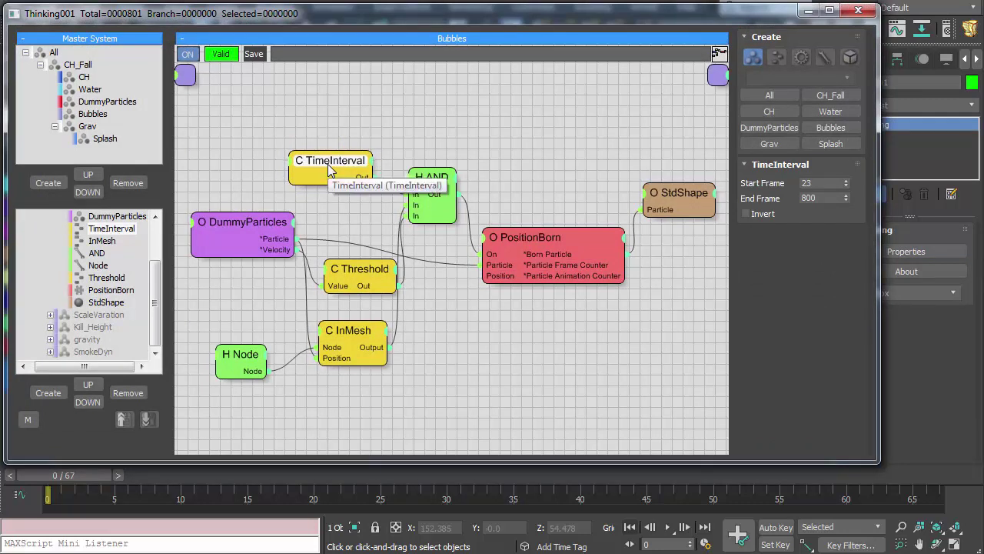
{"action": "left_click_drag", "start_coordinate": [353, 279], "coordinate": [366, 277]}
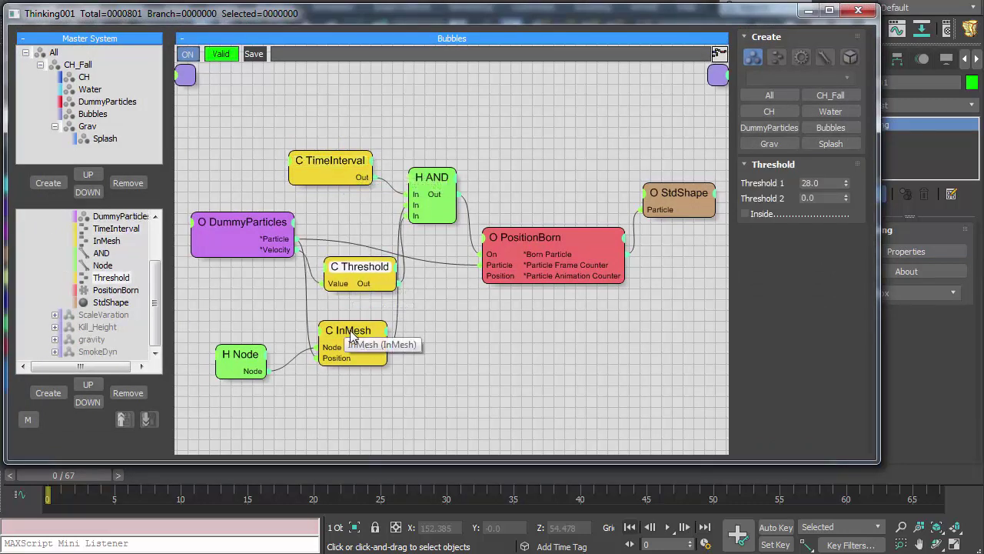
{"action": "left_click_drag", "start_coordinate": [247, 363], "coordinate": [262, 355]}
{"action": "left_click_drag", "start_coordinate": [357, 339], "coordinate": [360, 334]}
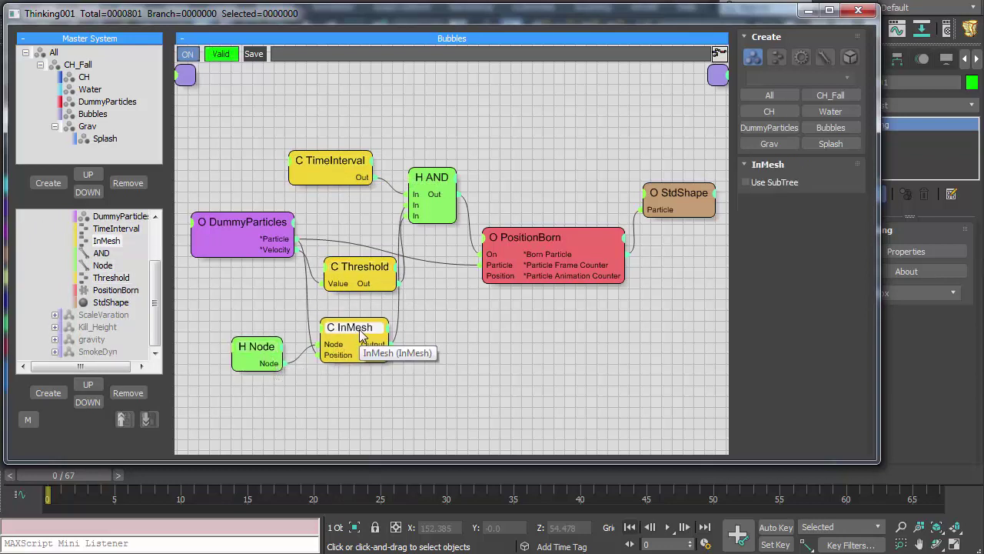
Narrow the setup window to reveal the character, and set the PositionBorn operator's emission rate to 5 particles per second
{"action": "left_click", "coordinate": [538, 261]}
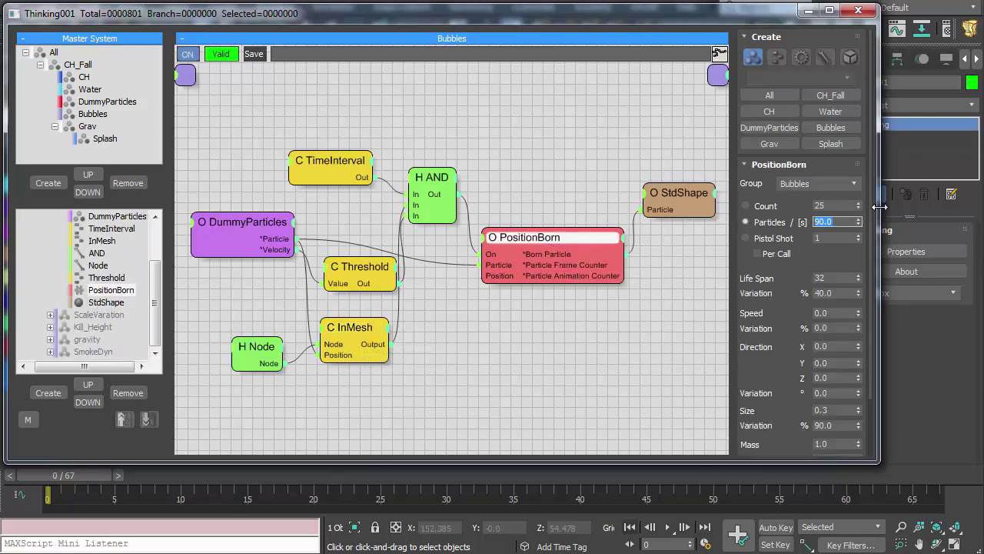
{"action": "left_click_drag", "start_coordinate": [881, 206], "coordinate": [669, 206]}
{"action": "middle_click_drag", "start_coordinate": [491, 154], "coordinate": [351, 159]}
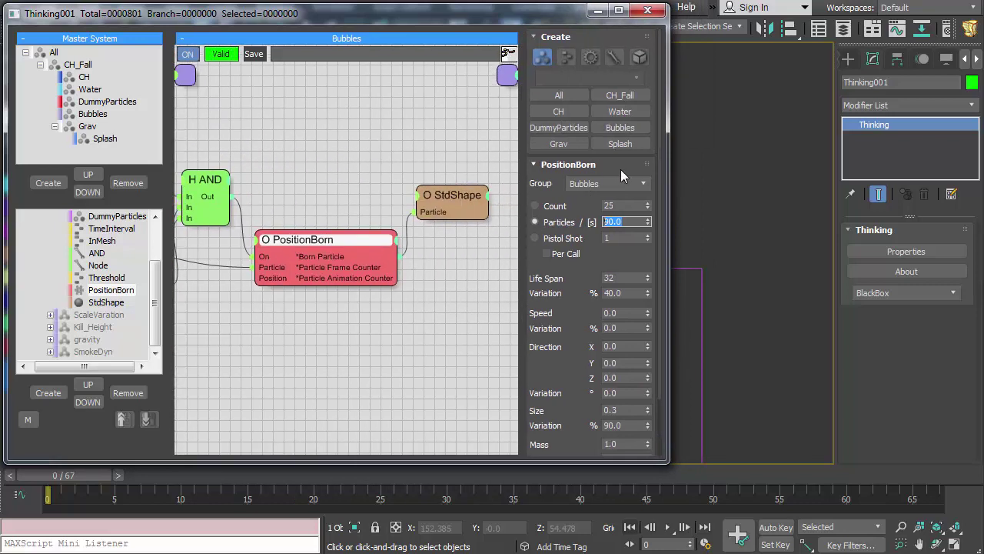
{"action": "left_click_drag", "start_coordinate": [650, 176], "coordinate": [511, 176]}
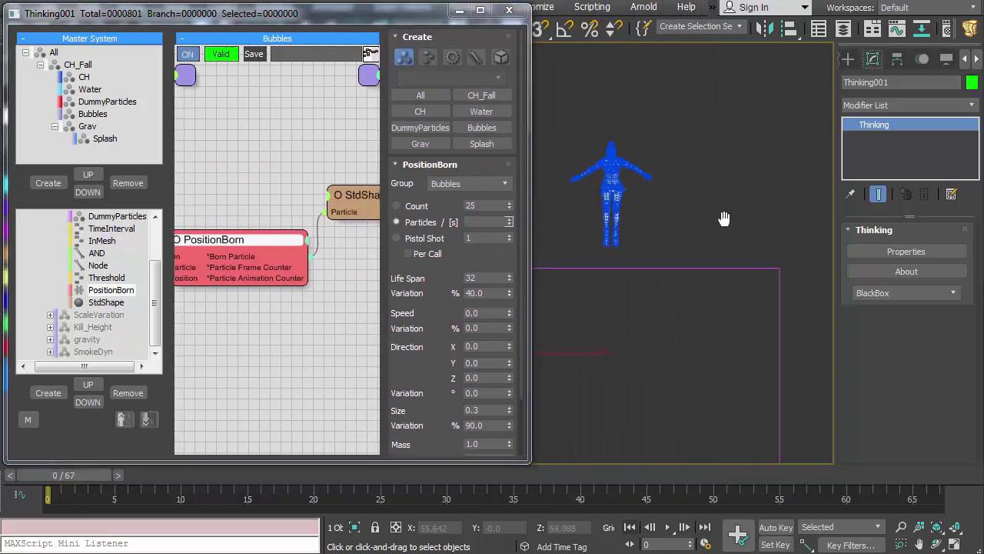
{"action": "double_click", "coordinate": [474, 221]}
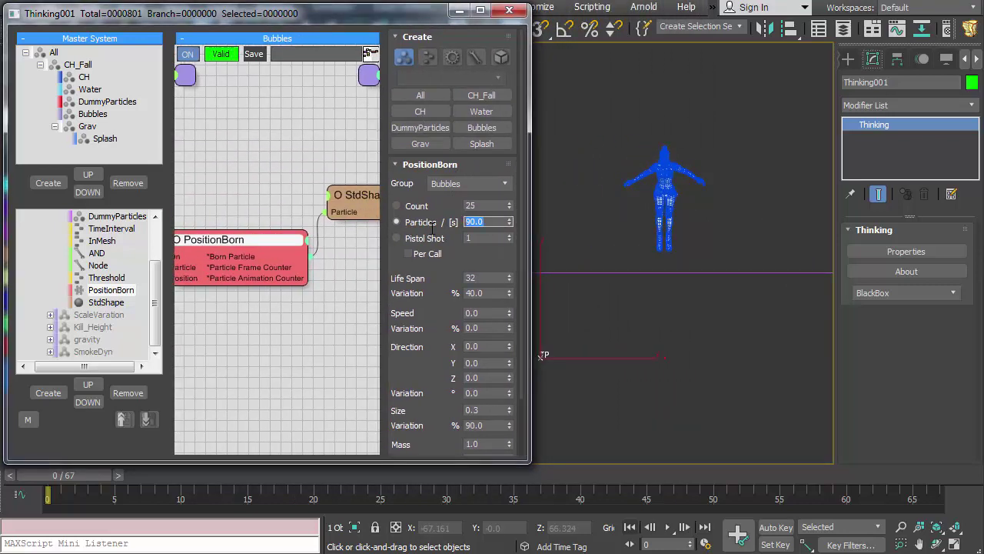
Play the fall into the pool to judge the bubble density at the reduced rate, and return to frame 0
{"action": "left_click", "coordinate": [668, 530]}
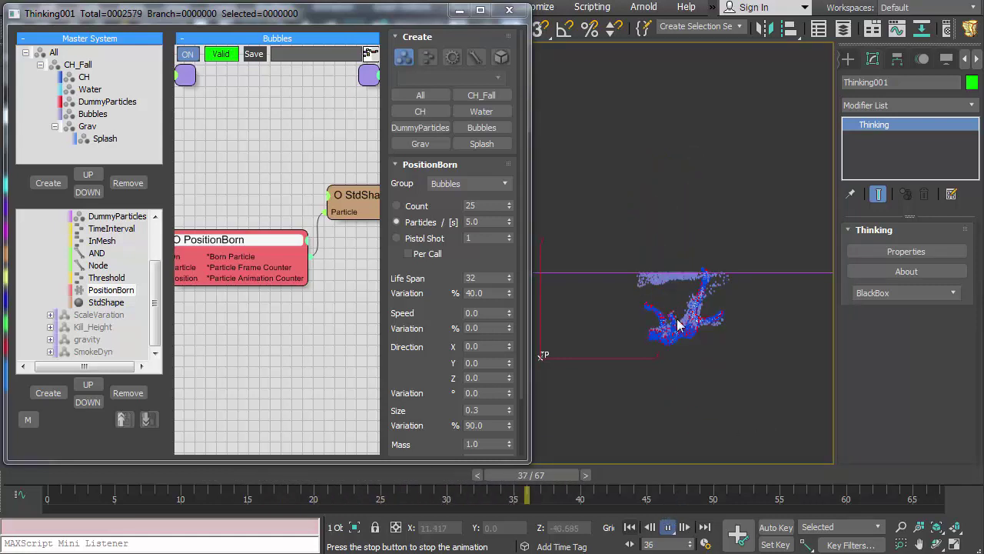
{"action": "left_click", "coordinate": [632, 528]}
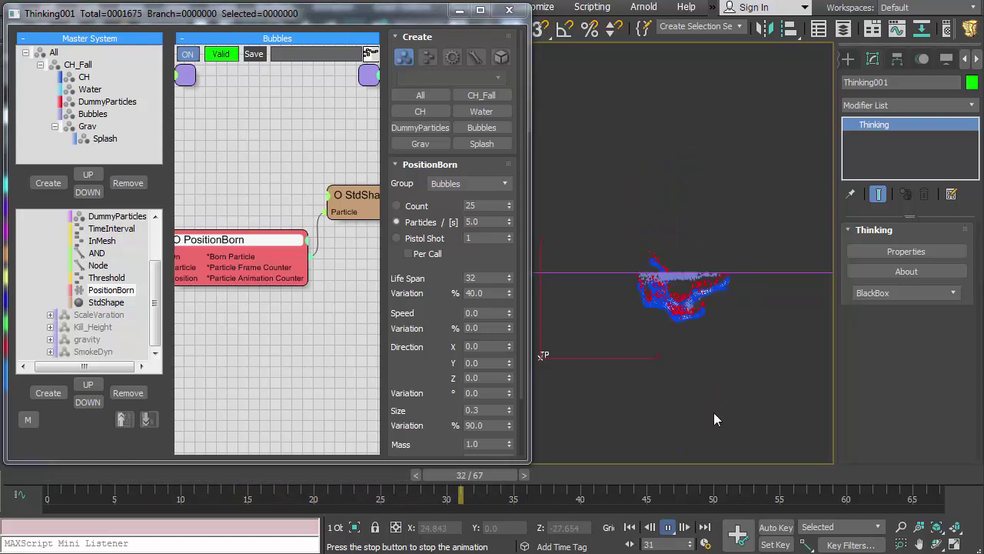
{"action": "left_click", "coordinate": [630, 527]}
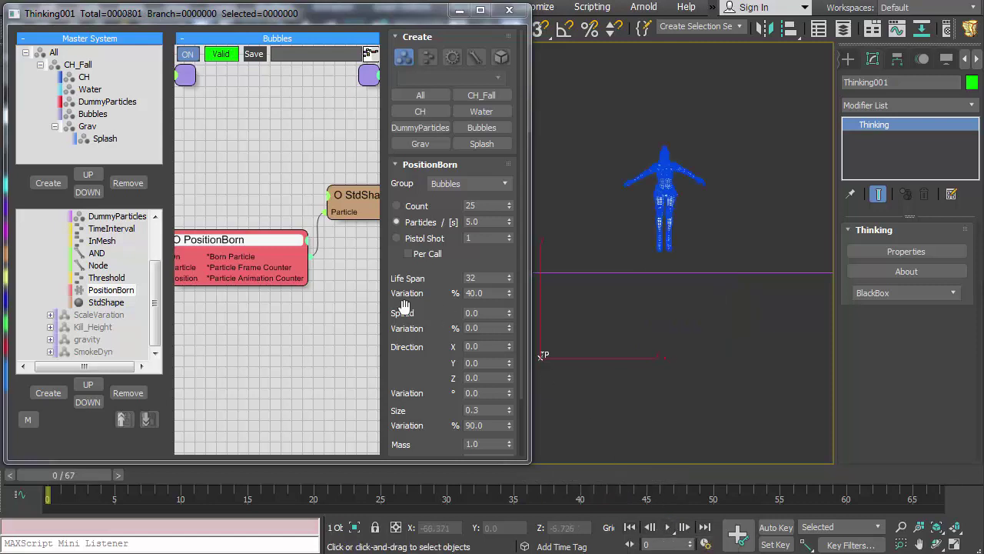
Set PositionBorn's emission rate to 90 particles per second and collapse the Bubbles network in the dynamic set tree
{"action": "left_click", "coordinate": [488, 222]}
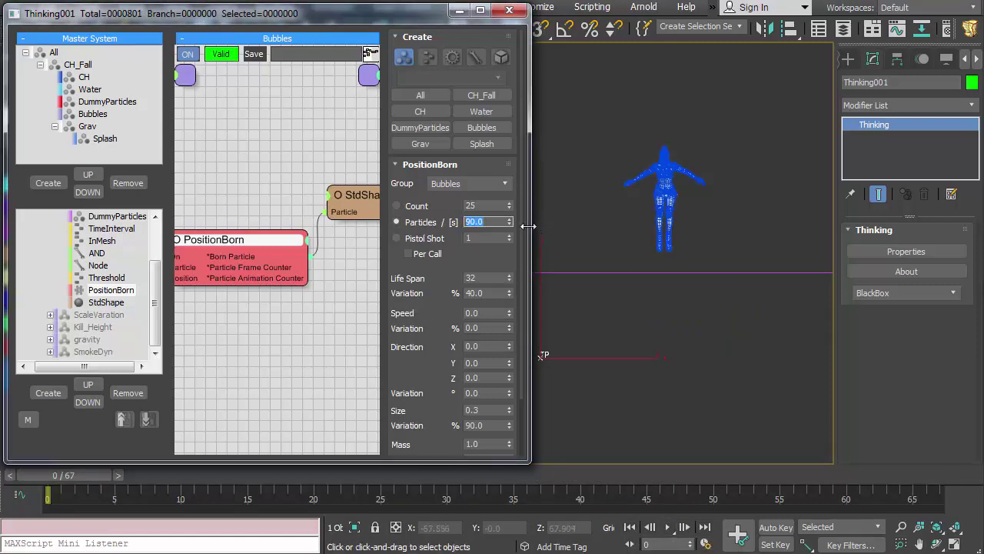
{"action": "left_click_drag", "start_coordinate": [528, 226], "coordinate": [665, 226]}
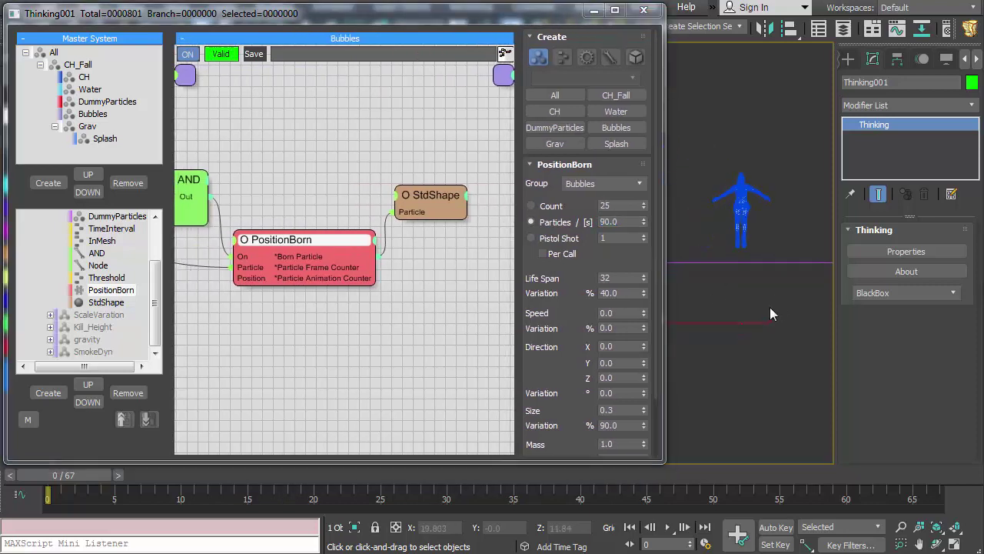
{"action": "scroll", "coordinate": [160, 245], "scroll_direction": "up", "scroll_amount": 2}
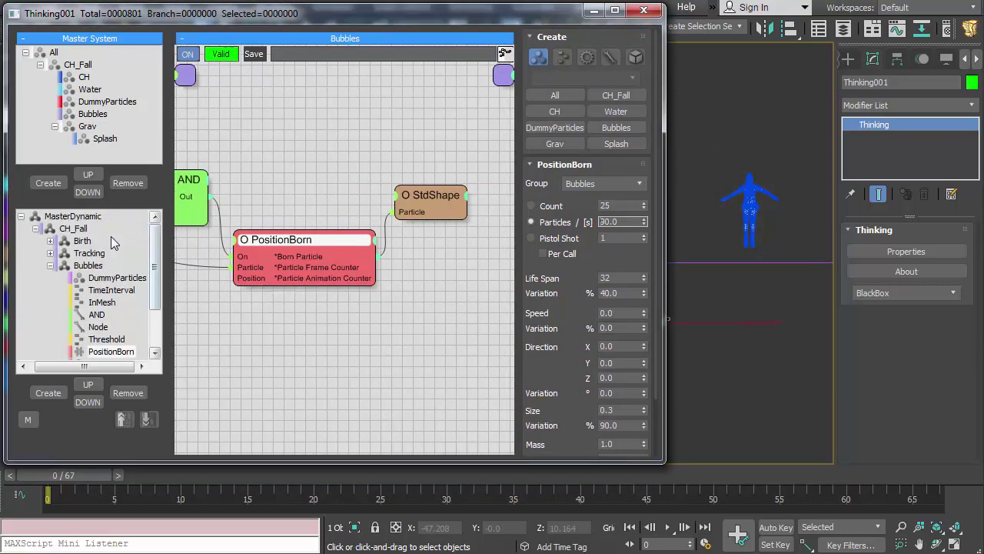
{"action": "left_click", "coordinate": [49, 266]}
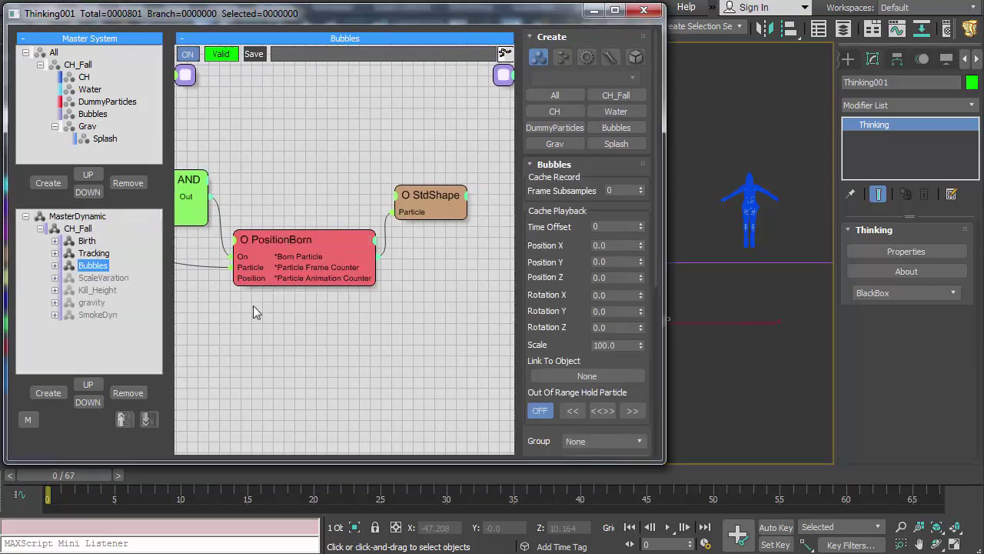
{"action": "left_click", "coordinate": [93, 279]}
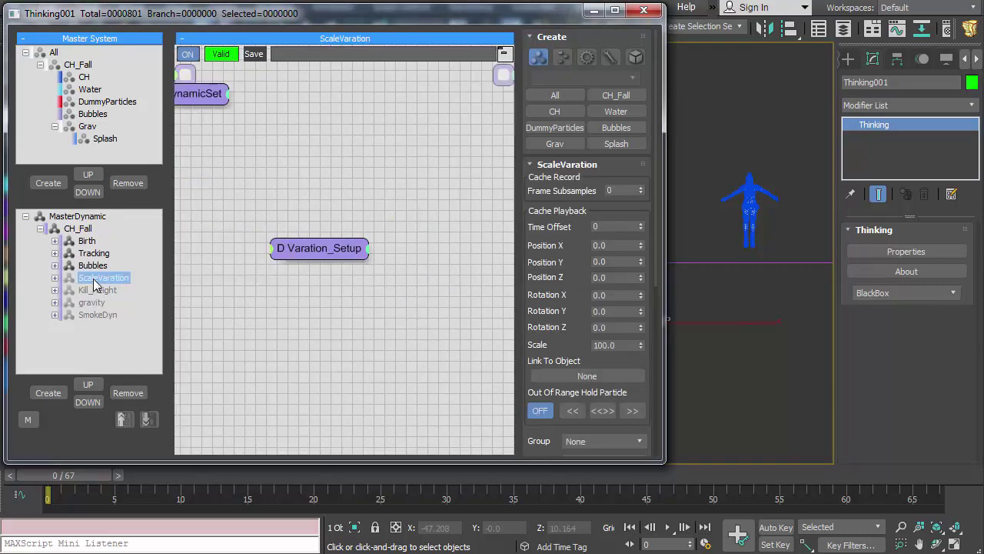
{"action": "left_click", "coordinate": [92, 265]}
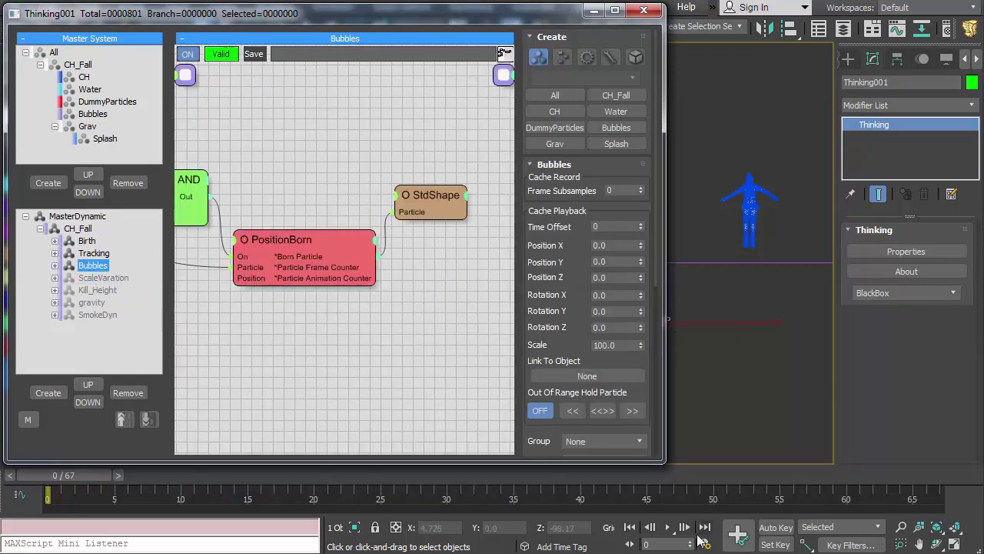
Play the fall to frame 29 and close the particle setup window to clear the Front view
{"action": "left_click", "coordinate": [669, 527]}
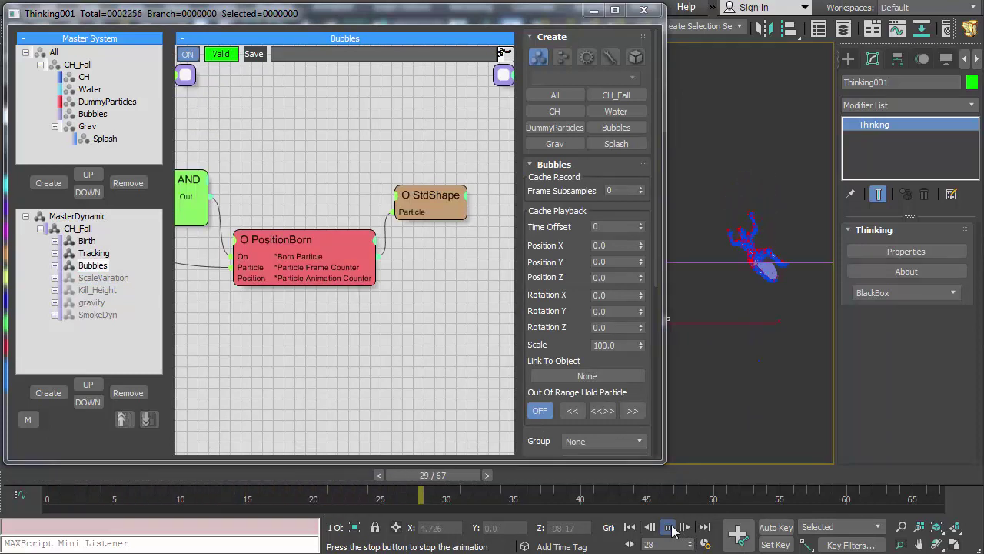
{"action": "left_click", "coordinate": [669, 527]}
{"action": "scroll", "coordinate": [765, 261], "scroll_direction": "up", "scroll_amount": 10}
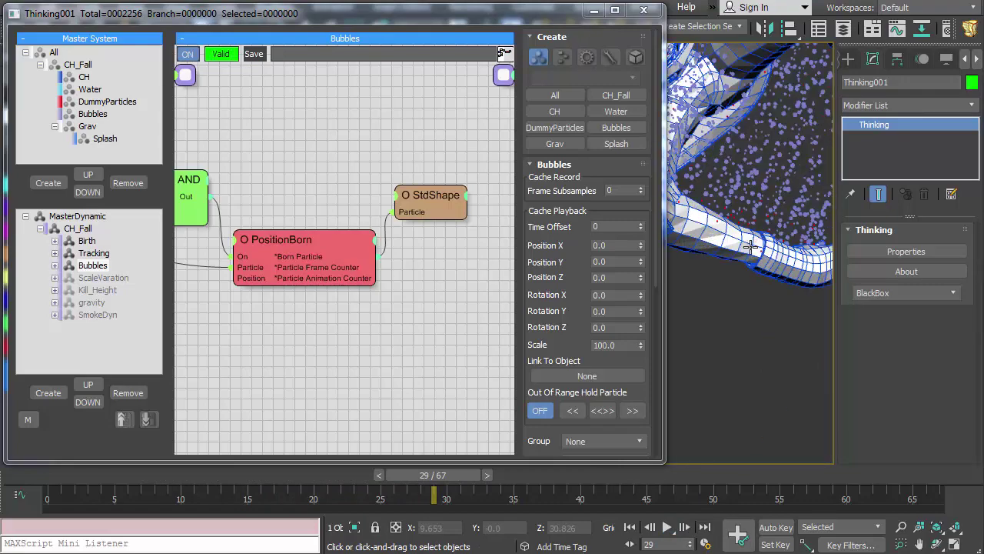
{"action": "middle_click_drag", "start_coordinate": [765, 254], "coordinate": [742, 291]}
{"action": "left_click", "coordinate": [644, 10]}
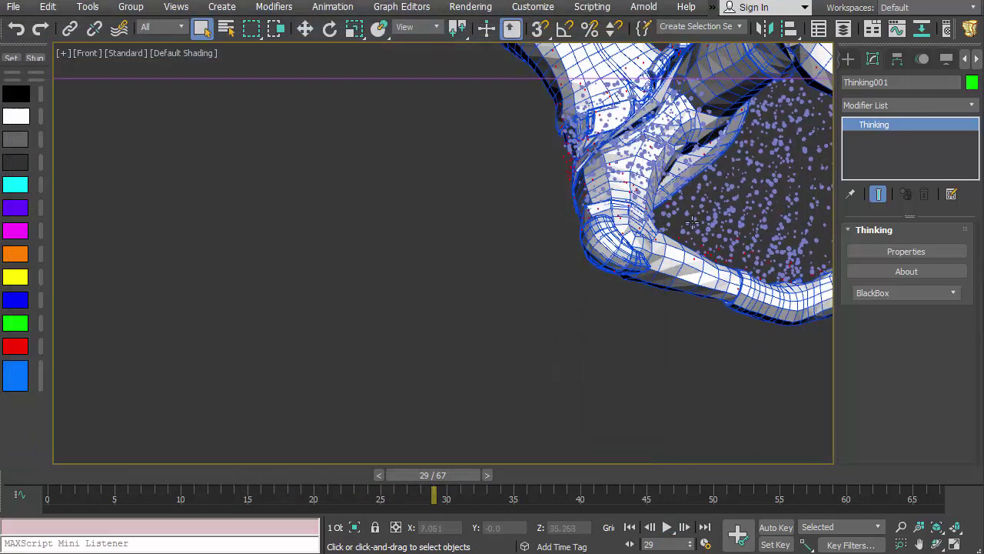
Examine the bubble sizes around the submerged legs and feet up close at frame 29
{"action": "scroll", "coordinate": [435, 326], "scroll_direction": "down", "scroll_amount": 8}
{"action": "scroll", "coordinate": [435, 326], "scroll_direction": "up", "scroll_amount": 6}
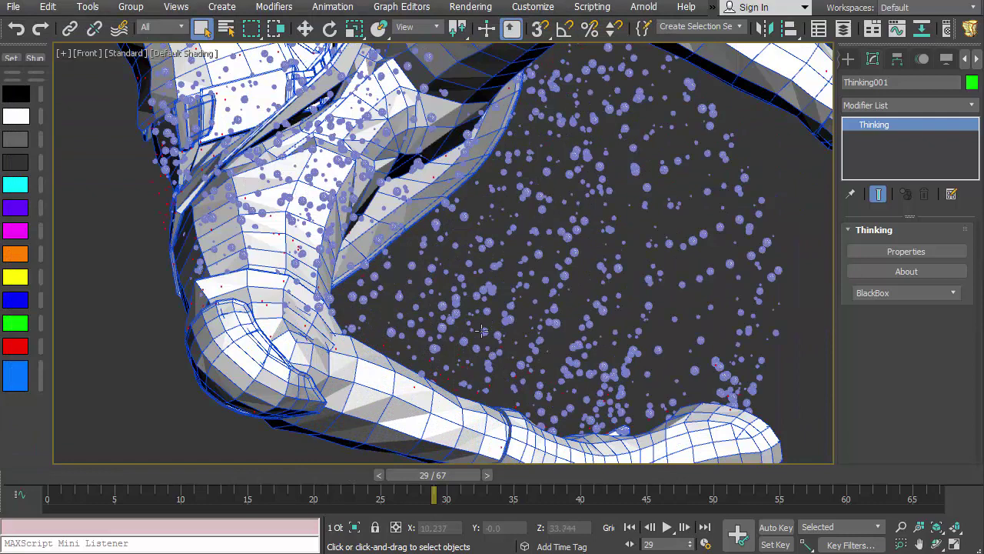
{"action": "middle_click_drag", "start_coordinate": [679, 354], "coordinate": [489, 306]}
{"action": "scroll", "coordinate": [489, 306], "scroll_direction": "up", "scroll_amount": 2}
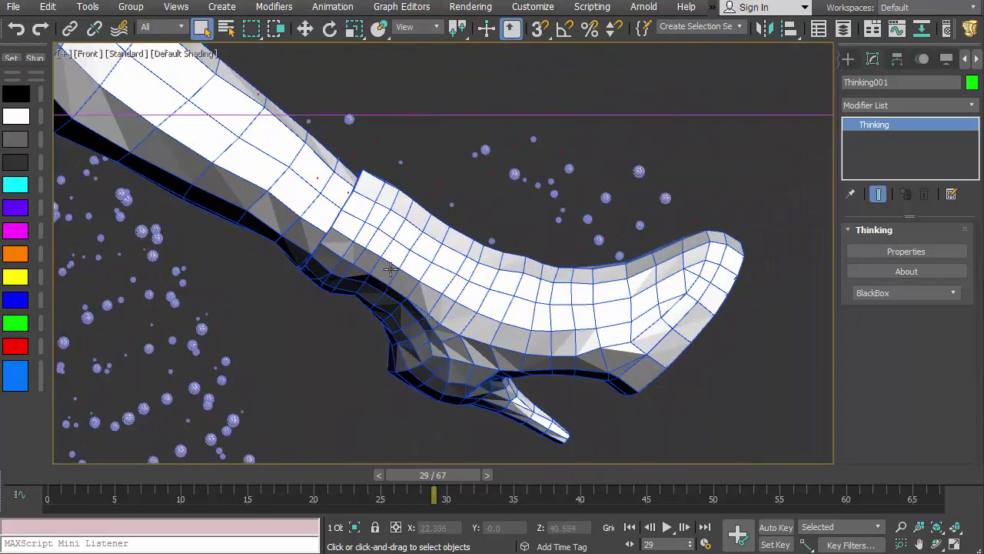
{"action": "middle_click_drag", "start_coordinate": [390, 269], "coordinate": [636, 224]}
{"action": "scroll", "coordinate": [305, 298], "scroll_direction": "down", "scroll_amount": 5}
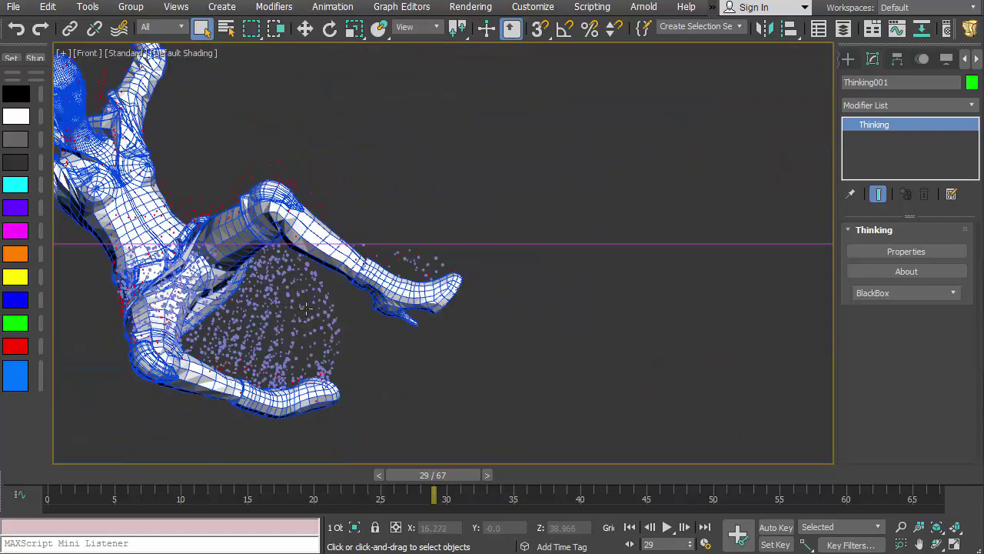
{"action": "middle_click_drag", "start_coordinate": [306, 312], "coordinate": [521, 316]}
{"action": "scroll", "coordinate": [522, 315], "scroll_direction": "down", "scroll_amount": 5}
Return to frame 0, enable ScaleVaration in the reopened particle setup and display its Varation_Setup network
{"action": "left_click", "coordinate": [629, 528]}
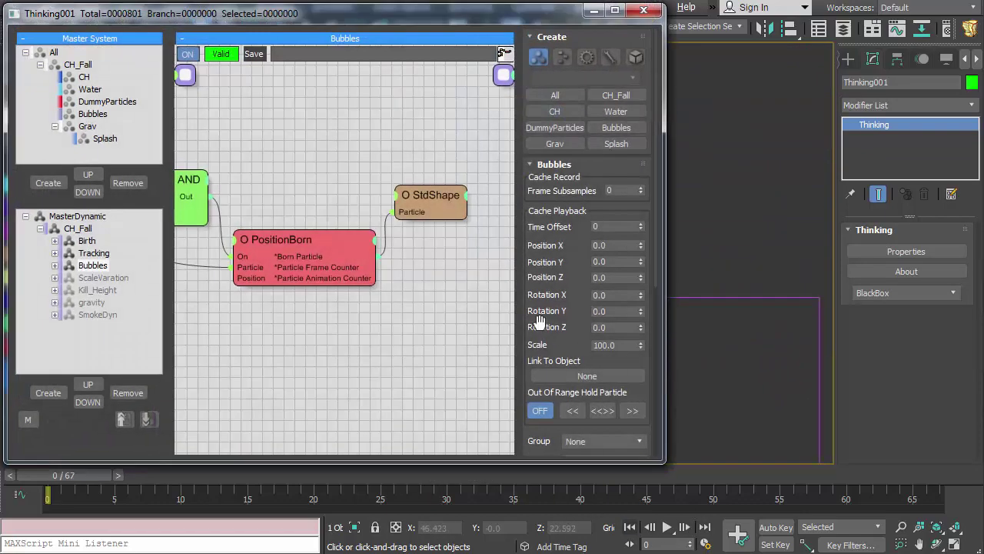
{"action": "left_click", "coordinate": [102, 278]}
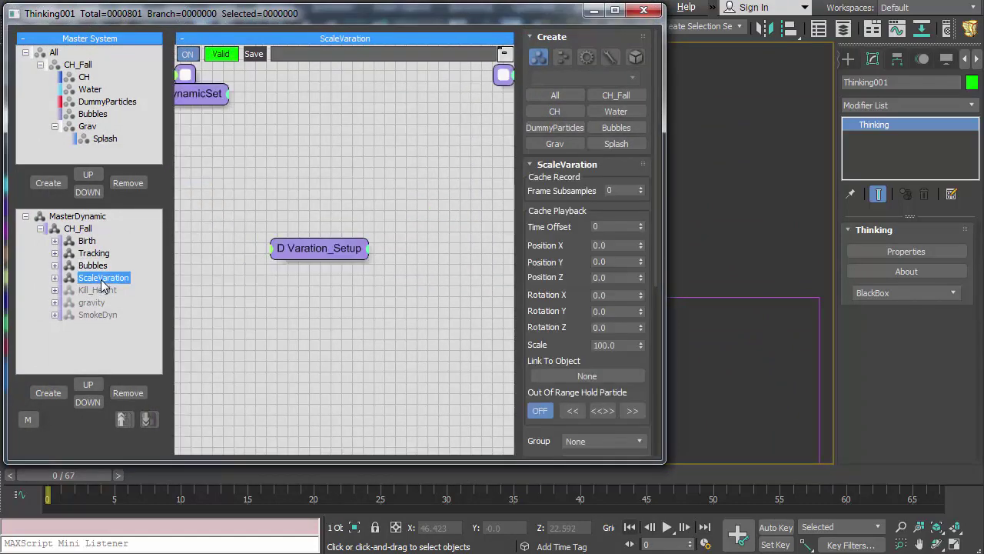
{"action": "left_click", "coordinate": [55, 277]}
{"action": "left_click", "coordinate": [121, 290]}
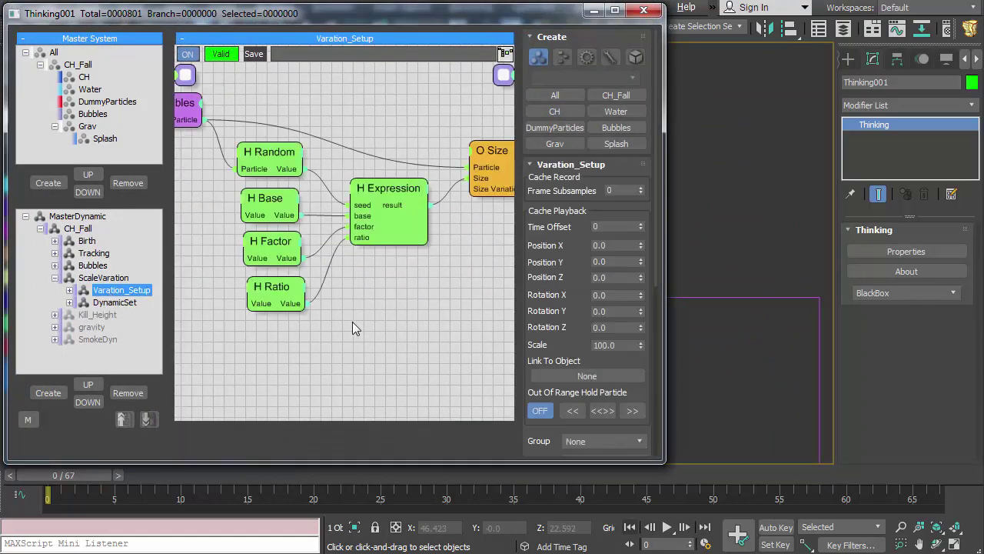
Review the Varation_Setup network from the Bubbles group to the Size operator, resizing the window to fit beside the character
{"action": "middle_click_drag", "start_coordinate": [373, 328], "coordinate": [407, 364]}
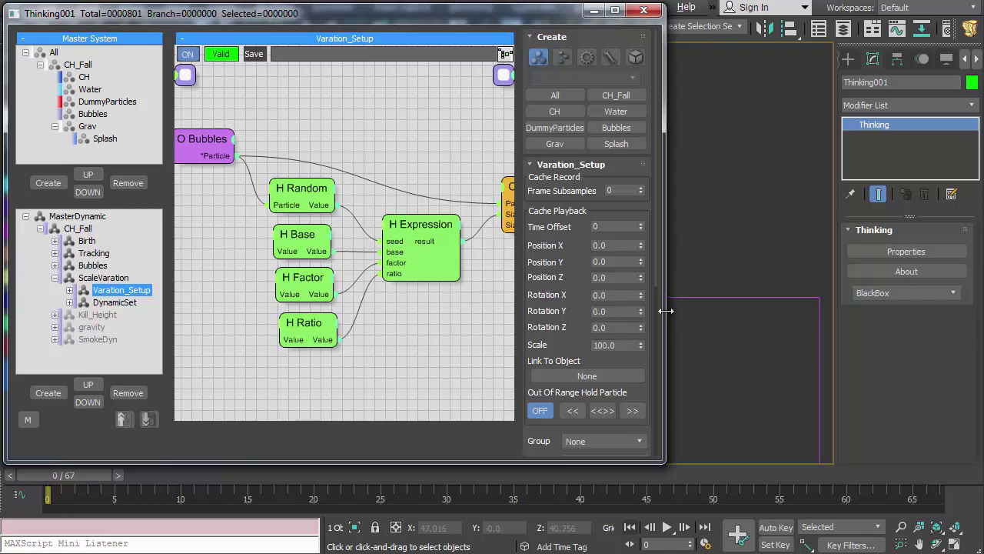
{"action": "left_click_drag", "start_coordinate": [666, 310], "coordinate": [798, 308]}
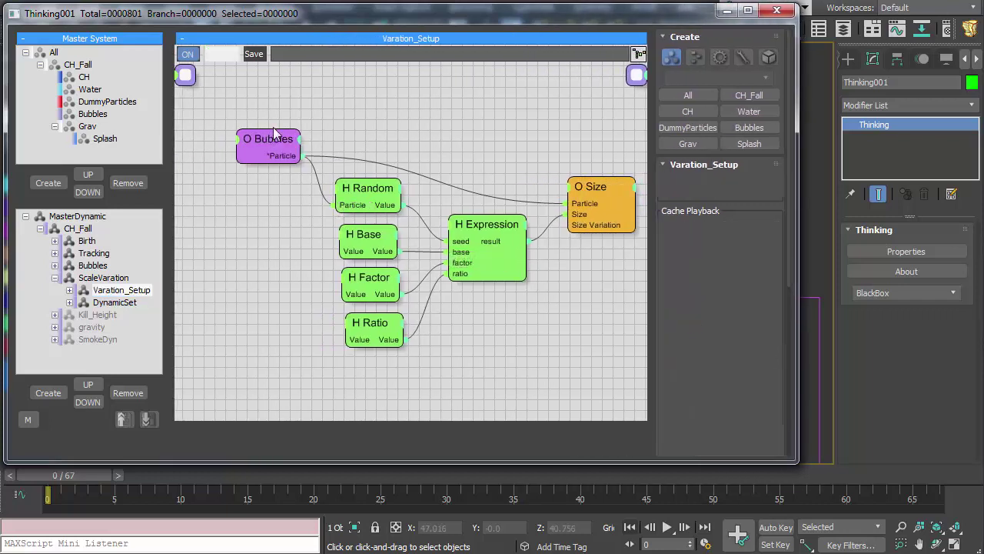
{"action": "left_click_drag", "start_coordinate": [274, 134], "coordinate": [282, 121]}
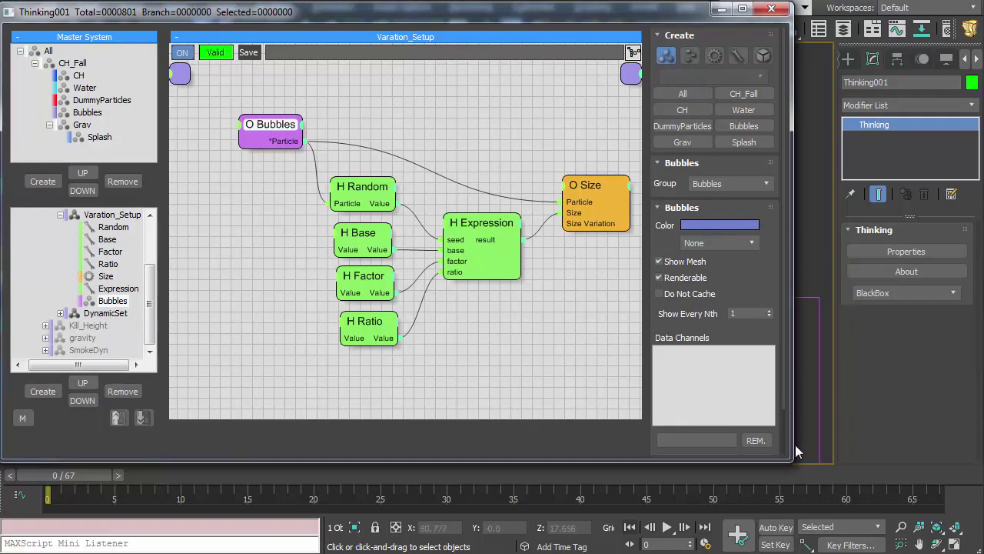
{"action": "left_click_drag", "start_coordinate": [788, 460], "coordinate": [594, 445]}
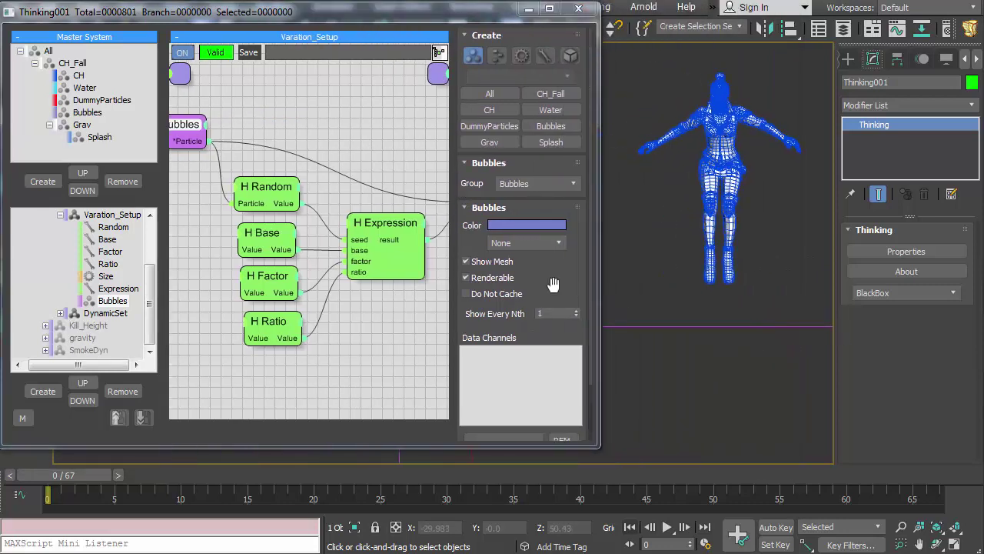
{"action": "left_click_drag", "start_coordinate": [598, 214], "coordinate": [704, 216]}
{"action": "middle_click_drag", "start_coordinate": [362, 125], "coordinate": [361, 142]}
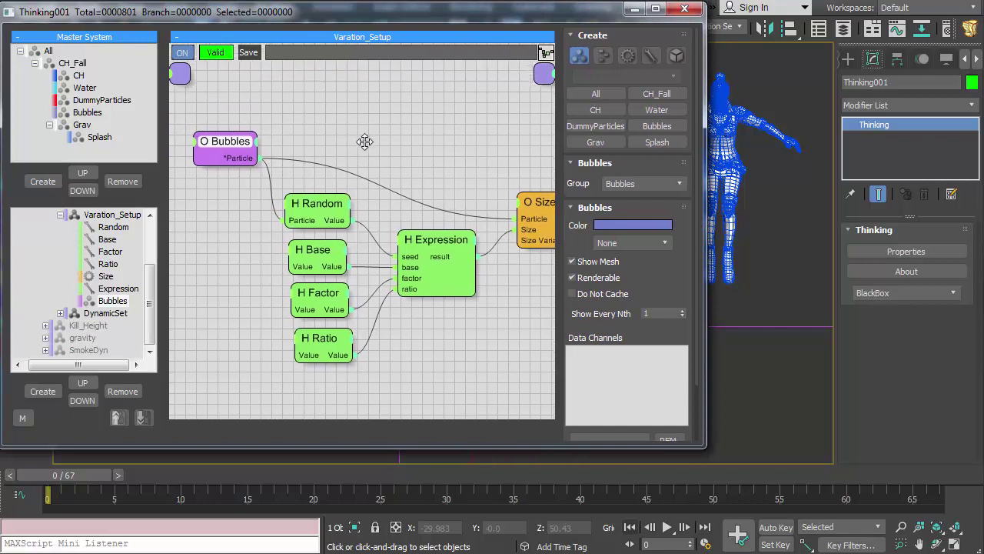
Review ScaleVaration's DynamicSet network with its Random, percent and Threshold nodes, and switch DynamicSet off
{"action": "scroll", "coordinate": [150, 352], "scroll_direction": "up", "scroll_amount": 2}
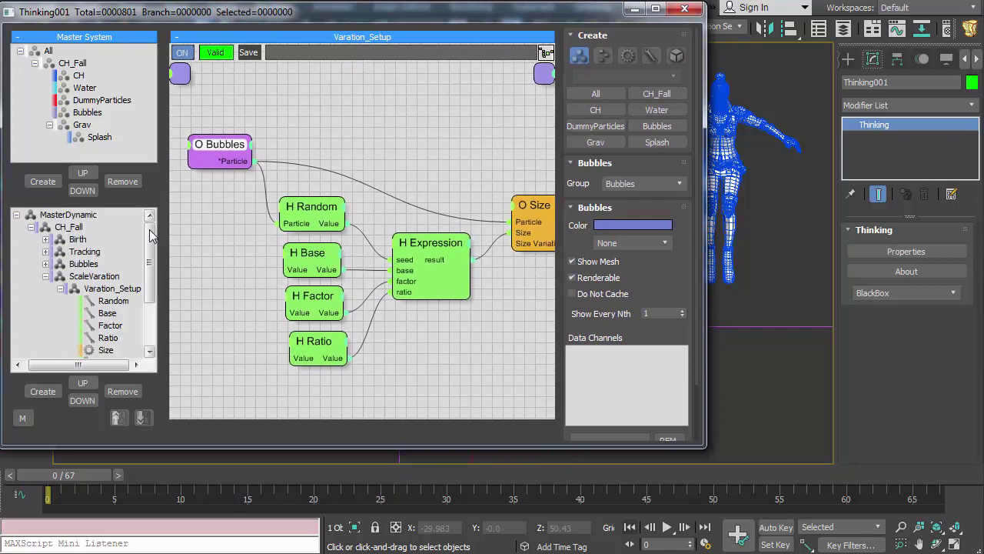
{"action": "left_click", "coordinate": [64, 288]}
{"action": "left_click", "coordinate": [86, 290]}
{"action": "left_click", "coordinate": [107, 301]}
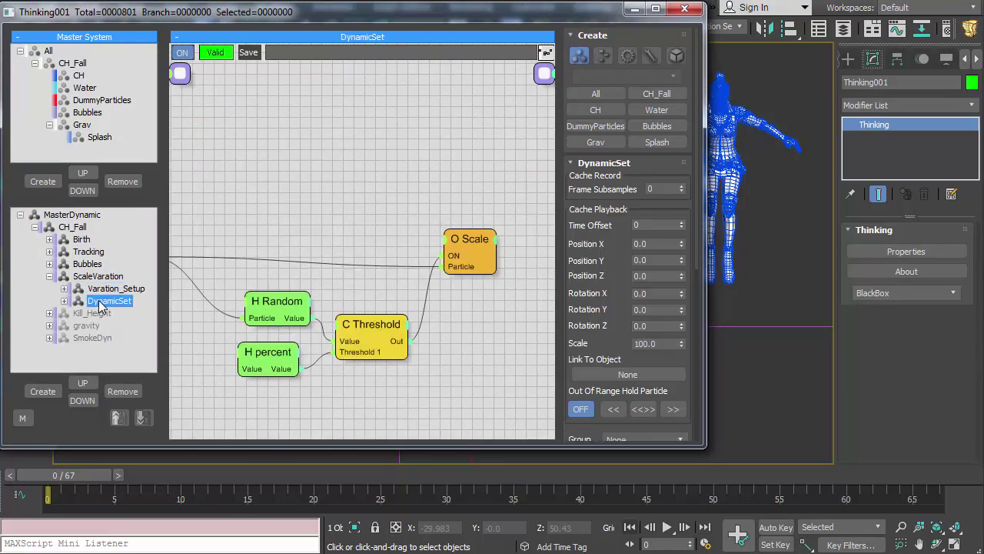
{"action": "left_click_drag", "start_coordinate": [212, 224], "coordinate": [273, 205]}
{"action": "middle_click_drag", "start_coordinate": [471, 204], "coordinate": [416, 204]}
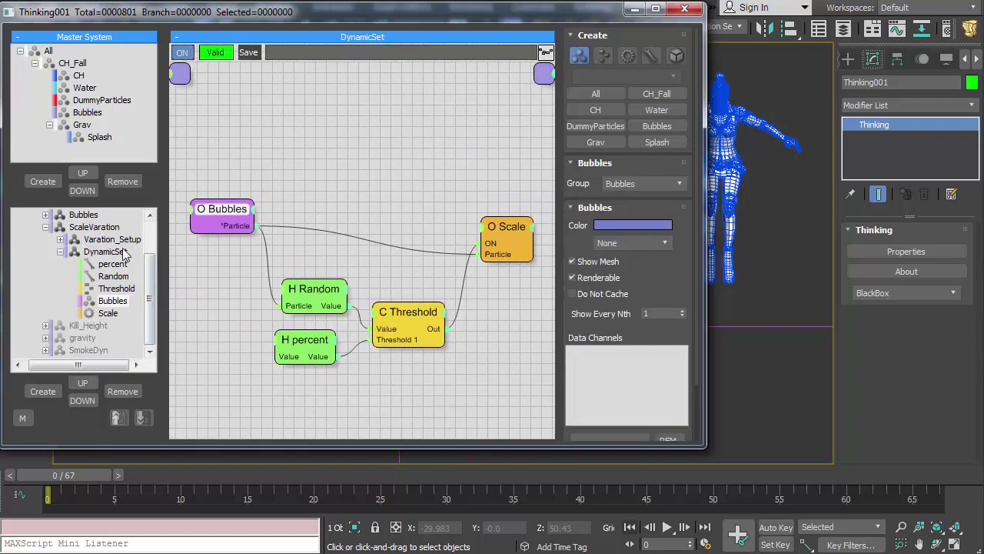
{"action": "left_click", "coordinate": [99, 254]}
{"action": "left_click", "coordinate": [60, 252]}
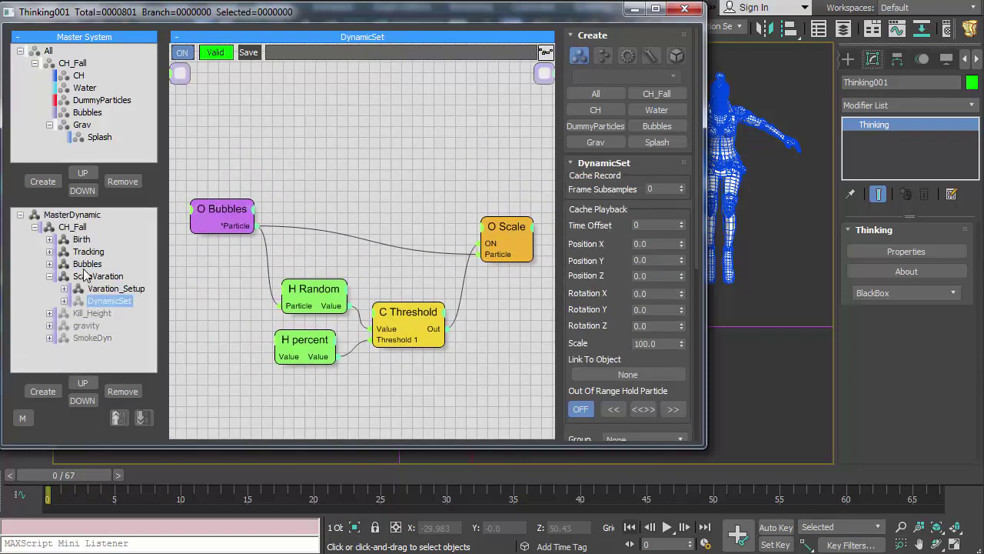
Narrow the setup window, check the MasterDynamic settings and reselect DynamicSet
{"action": "left_click_drag", "start_coordinate": [690, 445], "coordinate": [596, 453]}
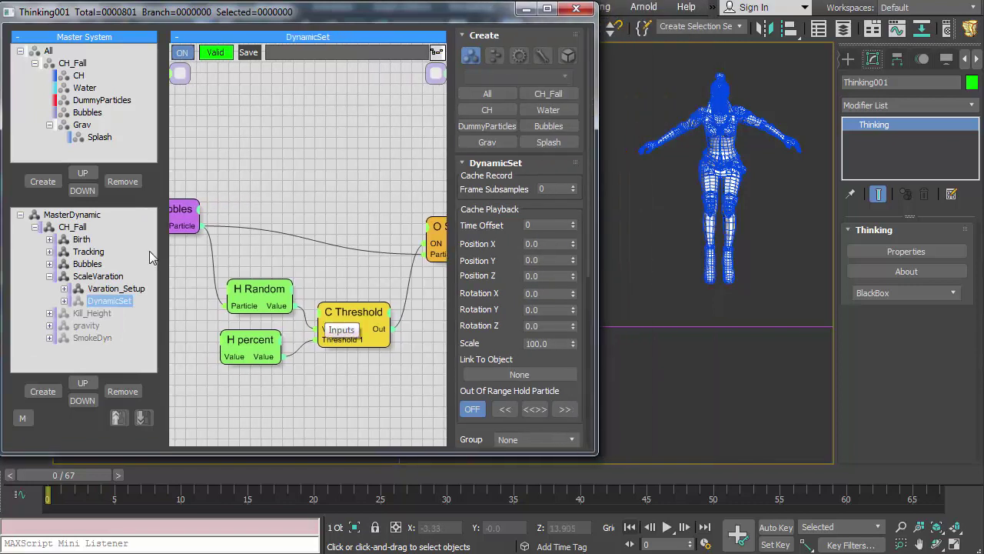
{"action": "left_click", "coordinate": [72, 215]}
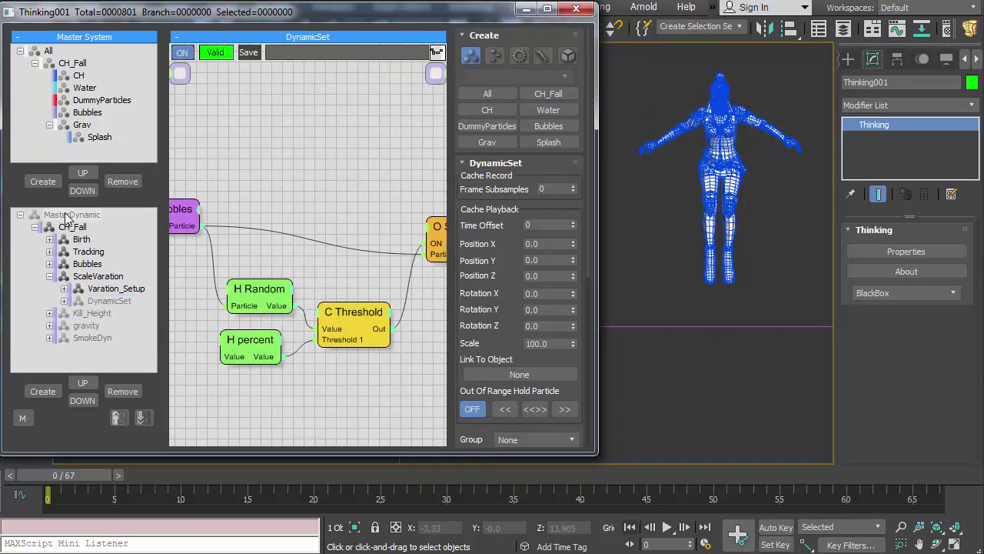
{"action": "left_click", "coordinate": [529, 59]}
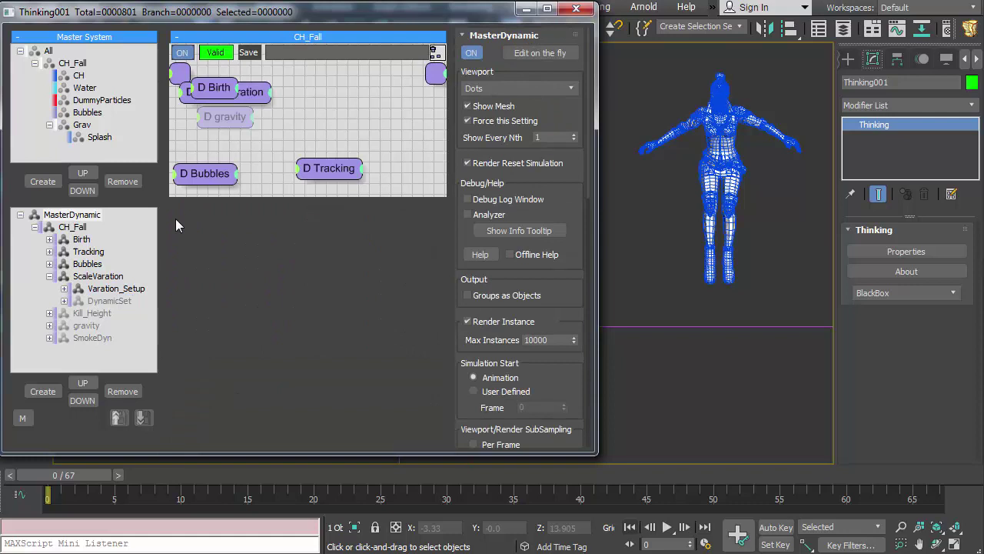
{"action": "left_click", "coordinate": [108, 302]}
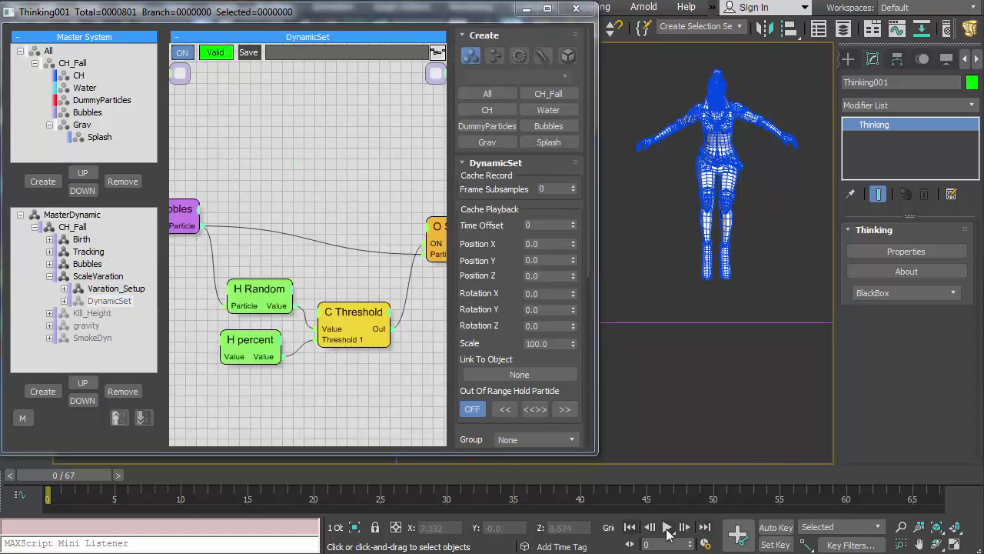
Play the simulation to frame 32, examine the bubbles around the character and close the particle setup window
{"action": "left_click", "coordinate": [666, 529]}
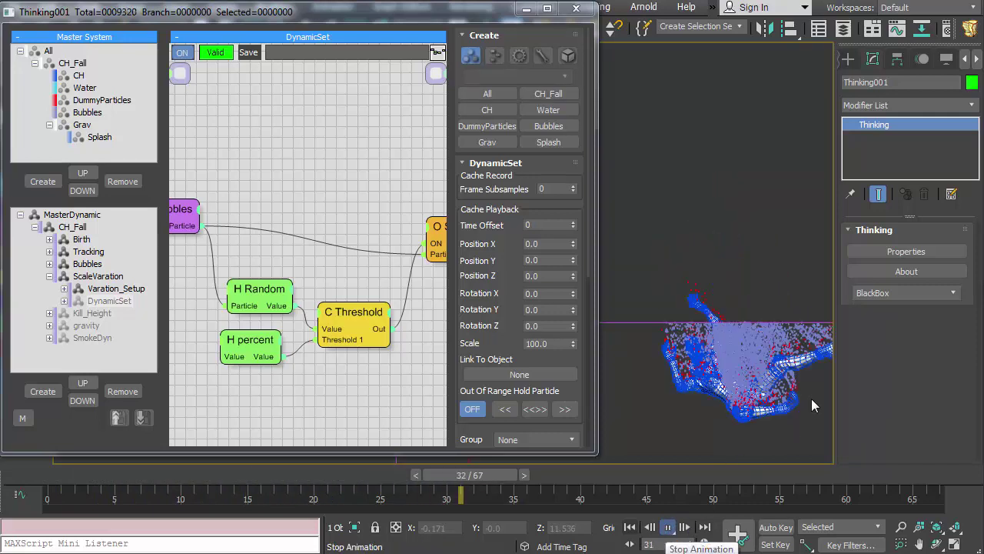
{"action": "scroll", "coordinate": [715, 381], "scroll_direction": "up", "scroll_amount": 6}
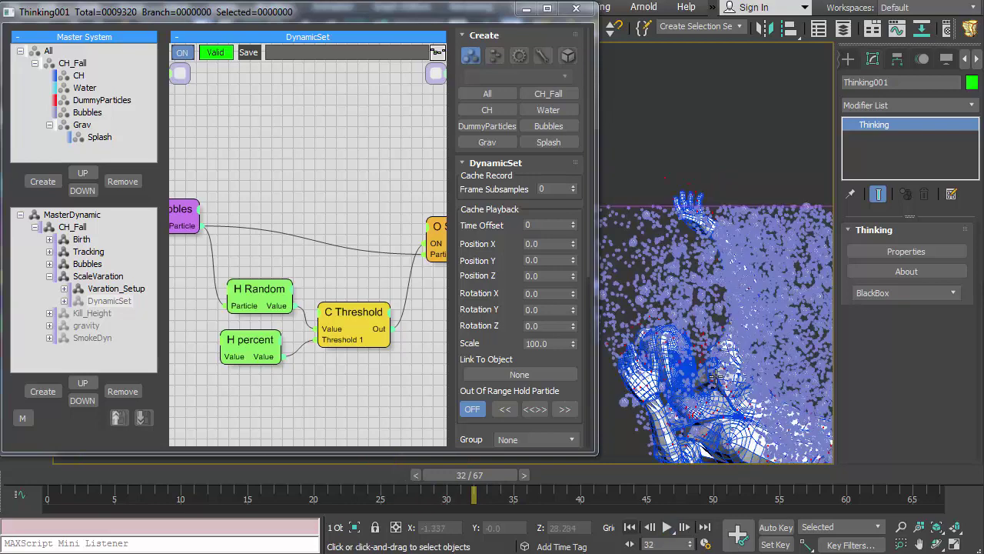
{"action": "scroll", "coordinate": [715, 377], "scroll_direction": "up", "scroll_amount": 2}
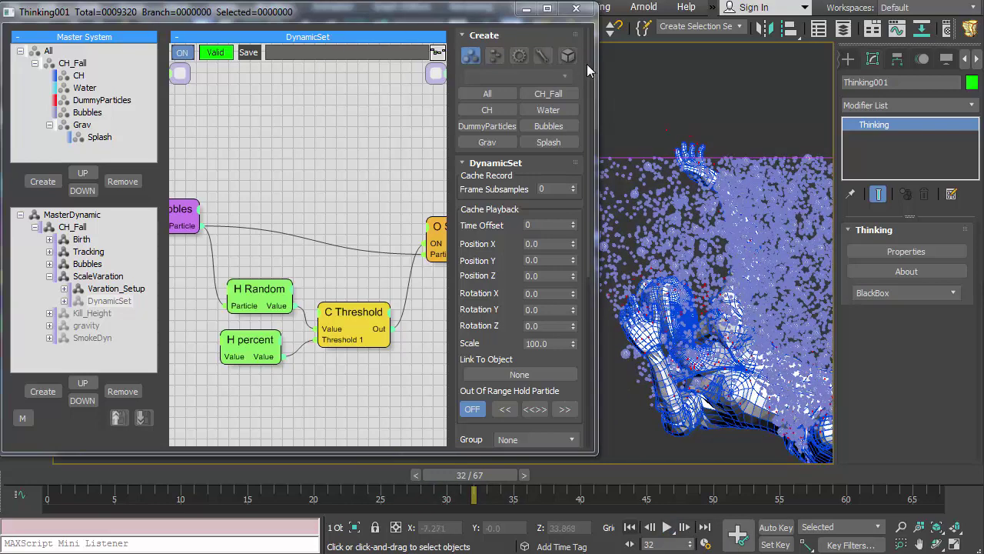
{"action": "left_click", "coordinate": [576, 9]}
Try Wireframe Override in the Front viewport and restore Default Shading
{"action": "left_click", "coordinate": [174, 54]}
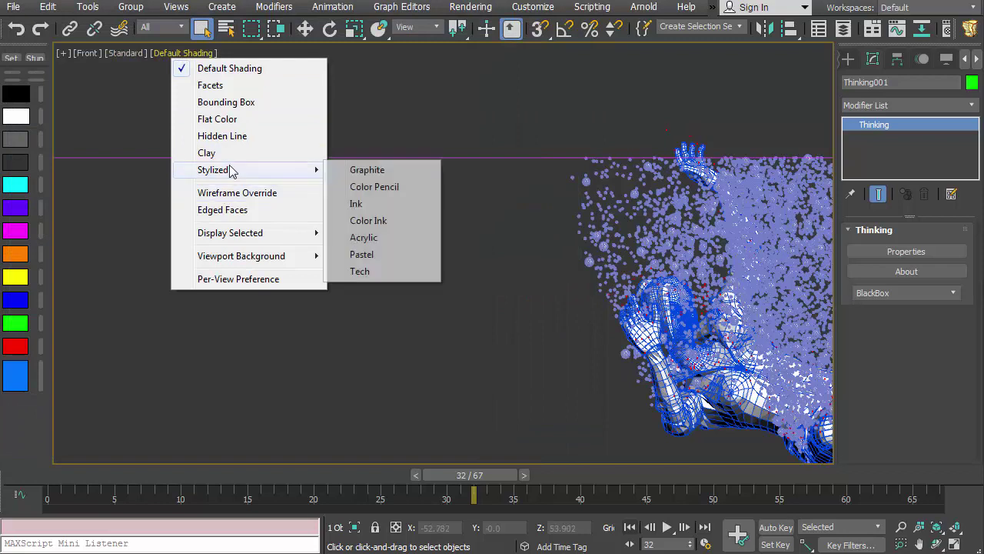
{"action": "left_click", "coordinate": [223, 193]}
{"action": "left_click", "coordinate": [127, 53]}
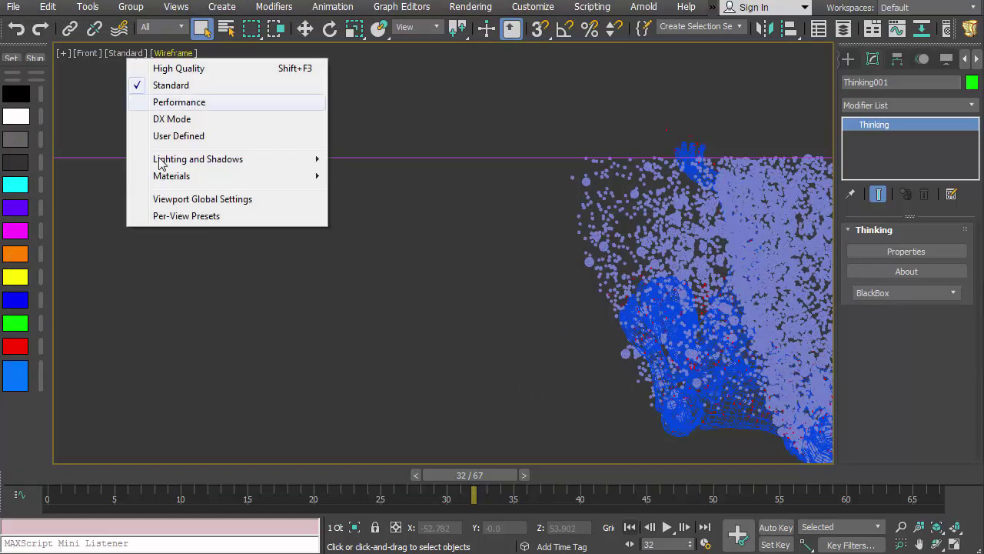
{"action": "left_click", "coordinate": [170, 54]}
{"action": "left_click", "coordinate": [182, 68]}
{"action": "left_click", "coordinate": [128, 54]}
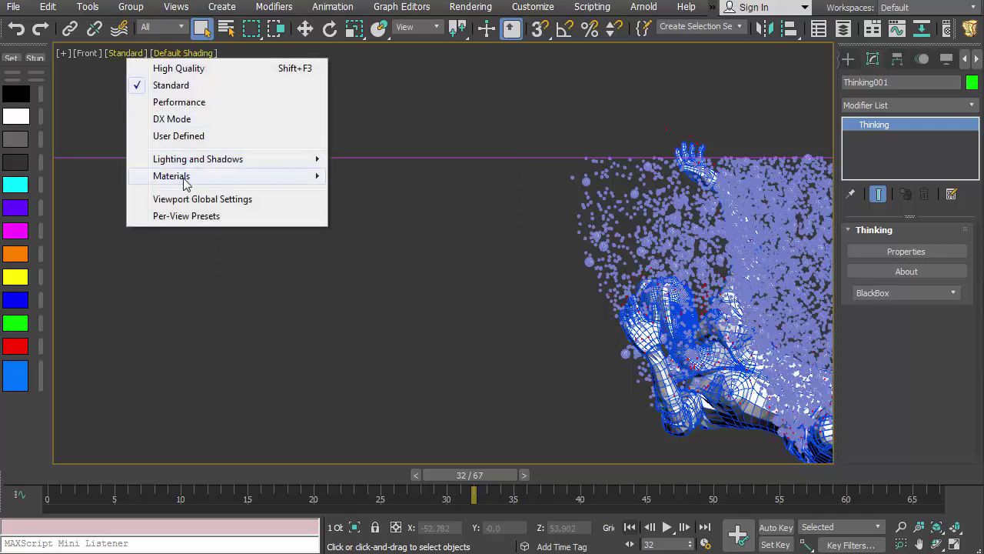
{"action": "left_click", "coordinate": [64, 54]}
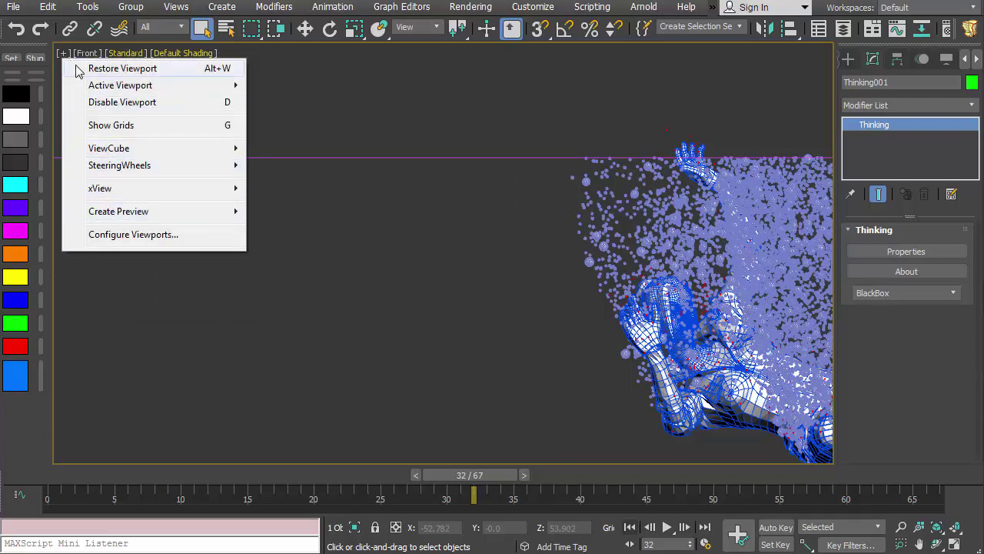
{"action": "left_click", "coordinate": [115, 54]}
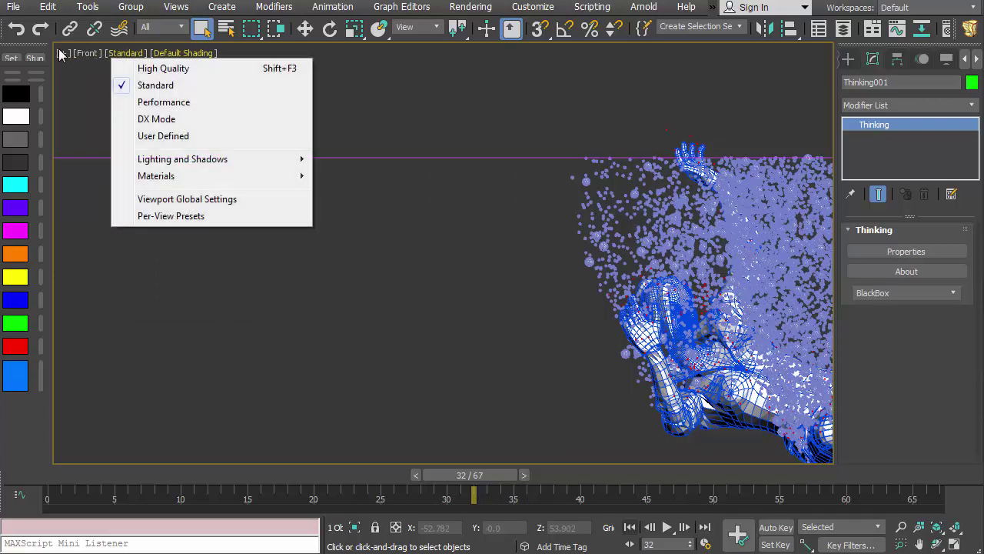
{"action": "left_click", "coordinate": [61, 53]}
{"action": "left_click", "coordinate": [87, 54]}
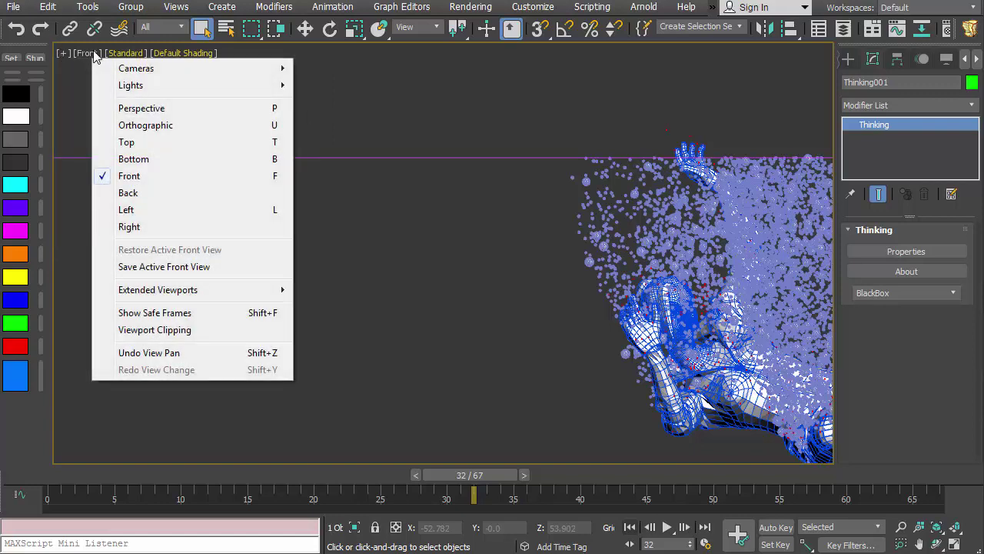
{"action": "left_click", "coordinate": [121, 56]}
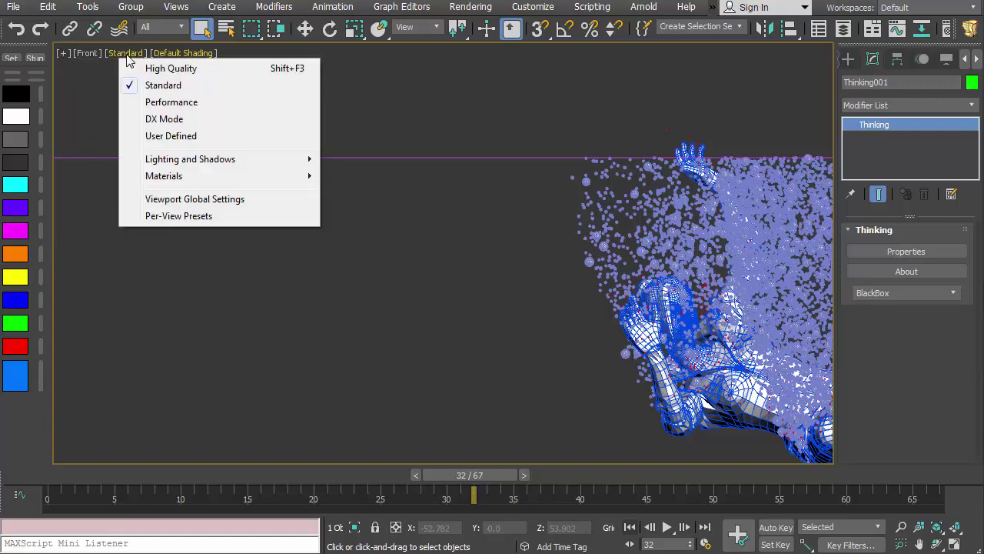
Change the viewport's Display Selected option and deselect the particle system to view the shaded bubbles around the character up close
{"action": "left_click", "coordinate": [163, 56]}
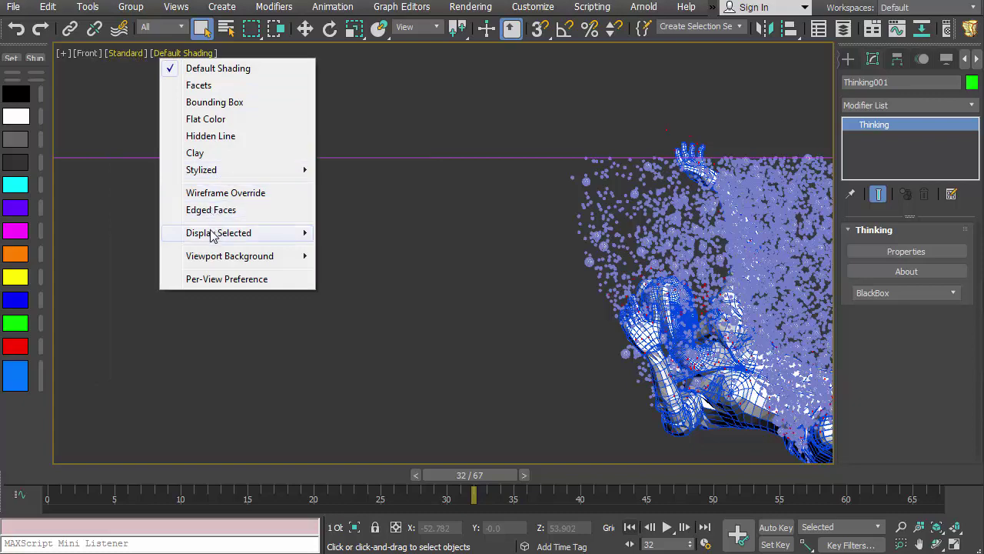
{"action": "left_click", "coordinate": [373, 235]}
{"action": "left_click", "coordinate": [433, 322]}
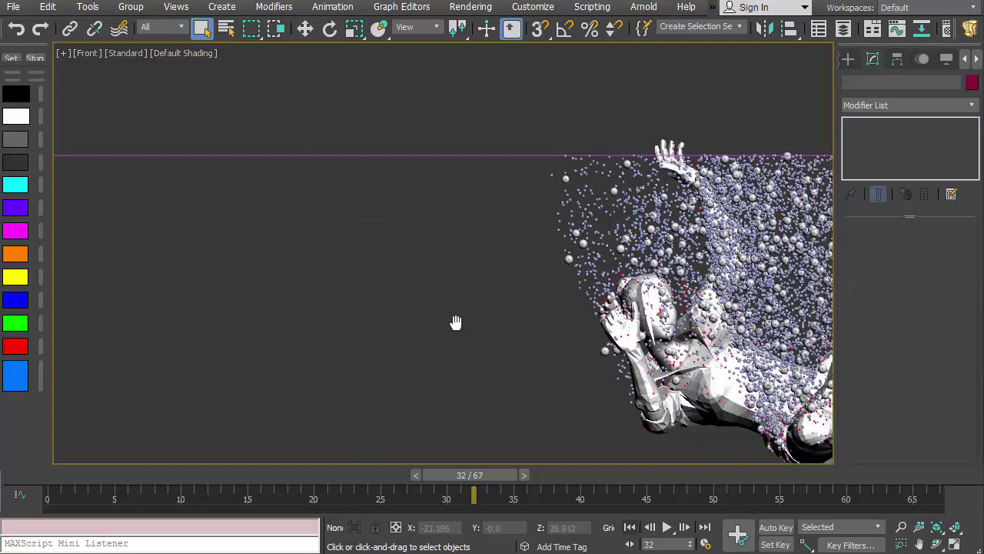
{"action": "middle_click_drag", "start_coordinate": [456, 323], "coordinate": [360, 293]}
{"action": "scroll", "coordinate": [396, 343], "scroll_direction": "up", "scroll_amount": 3}
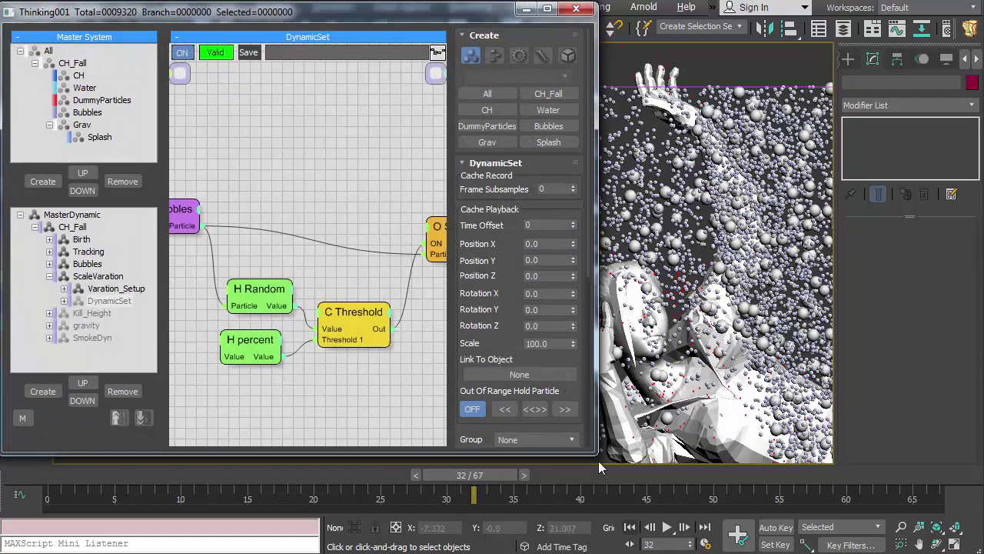
Narrow the reopened setup window and switch DynamicSet on, off and on again to compare the bubble sizes around the character
{"action": "left_click_drag", "start_coordinate": [598, 461], "coordinate": [509, 453]}
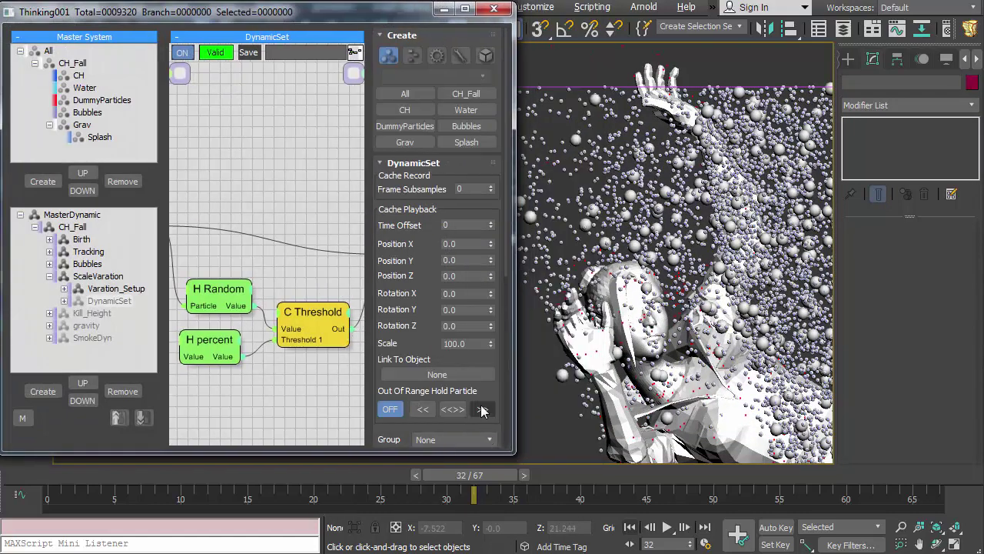
{"action": "middle_click_drag", "start_coordinate": [615, 362], "coordinate": [591, 123], "text": "alt"}
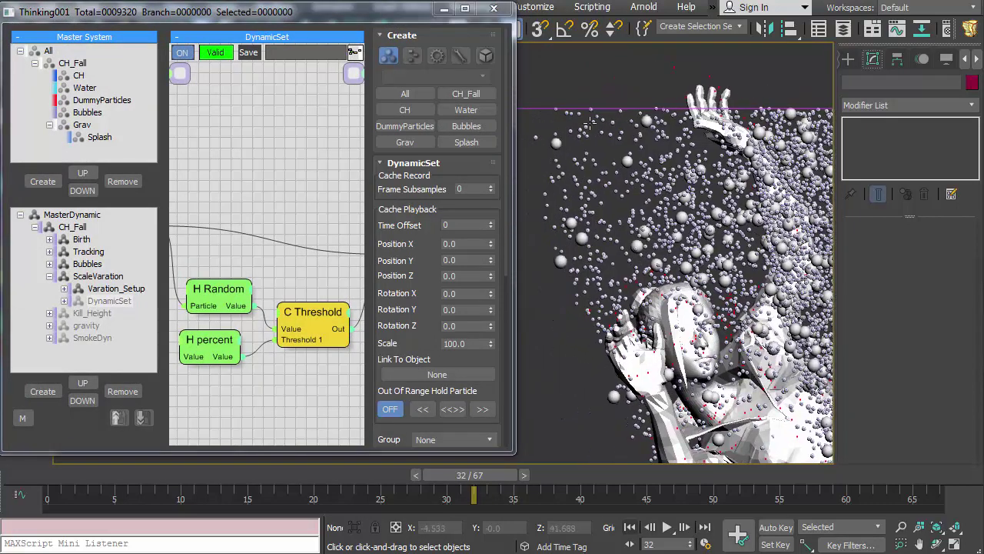
{"action": "left_click", "coordinate": [106, 301]}
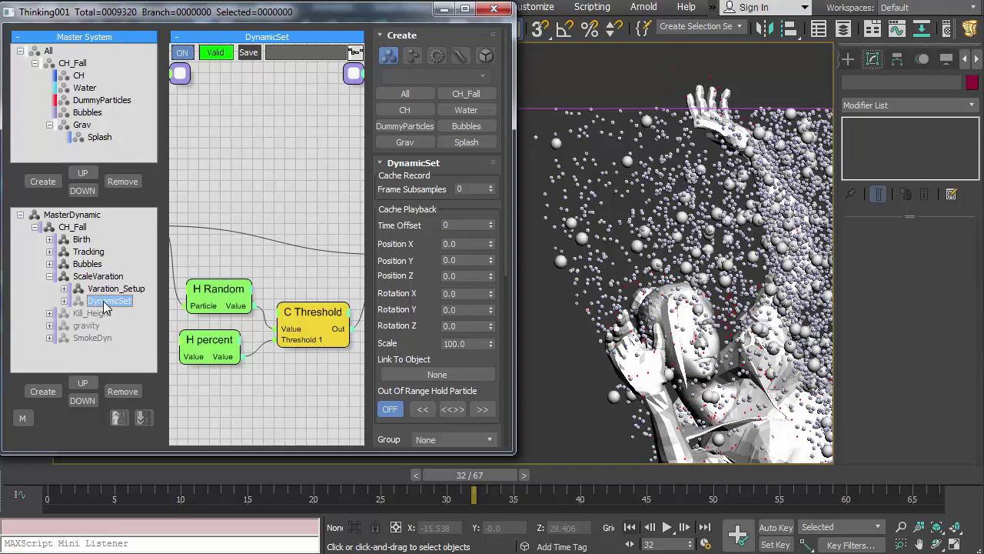
{"action": "left_click", "coordinate": [106, 303]}
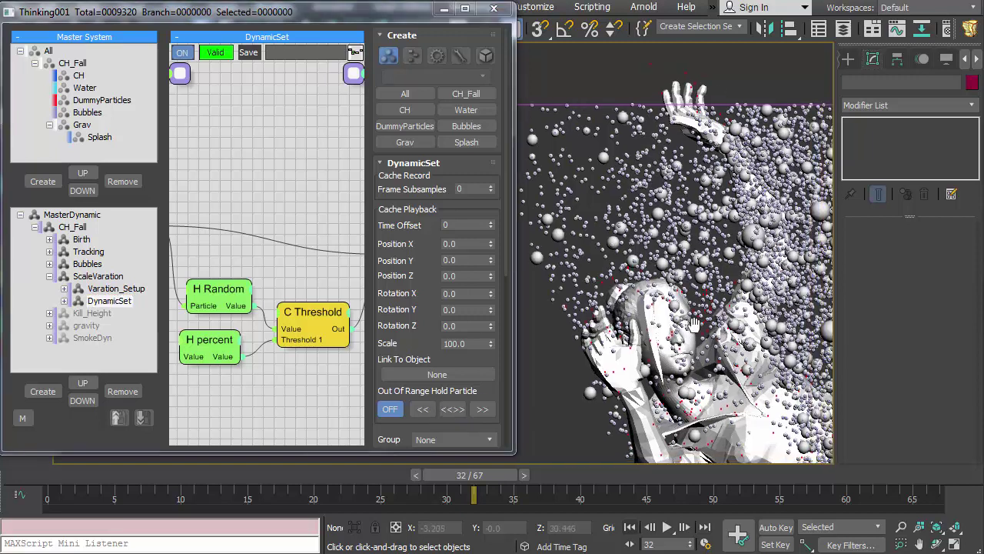
{"action": "left_click", "coordinate": [109, 302]}
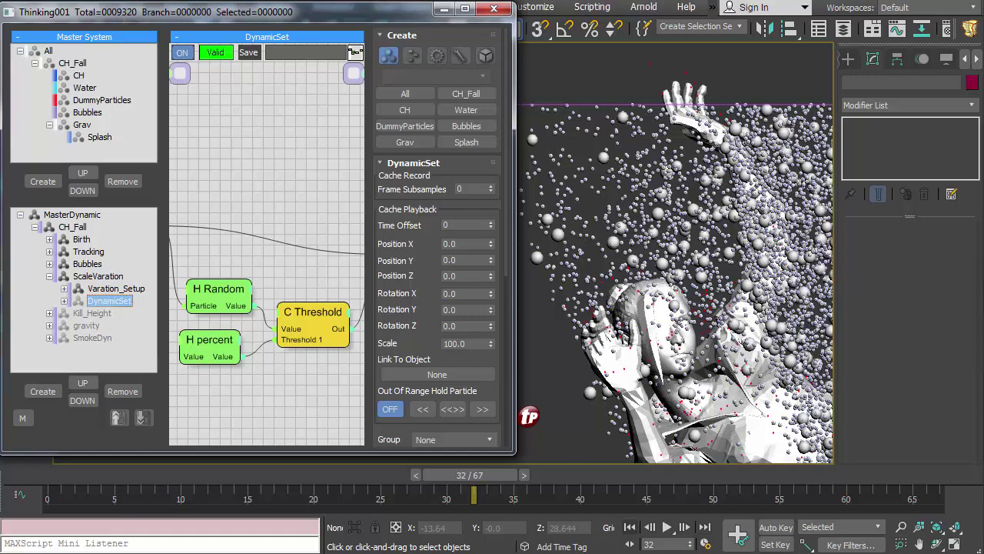
{"action": "middle_click_drag", "start_coordinate": [599, 380], "coordinate": [575, 375]}
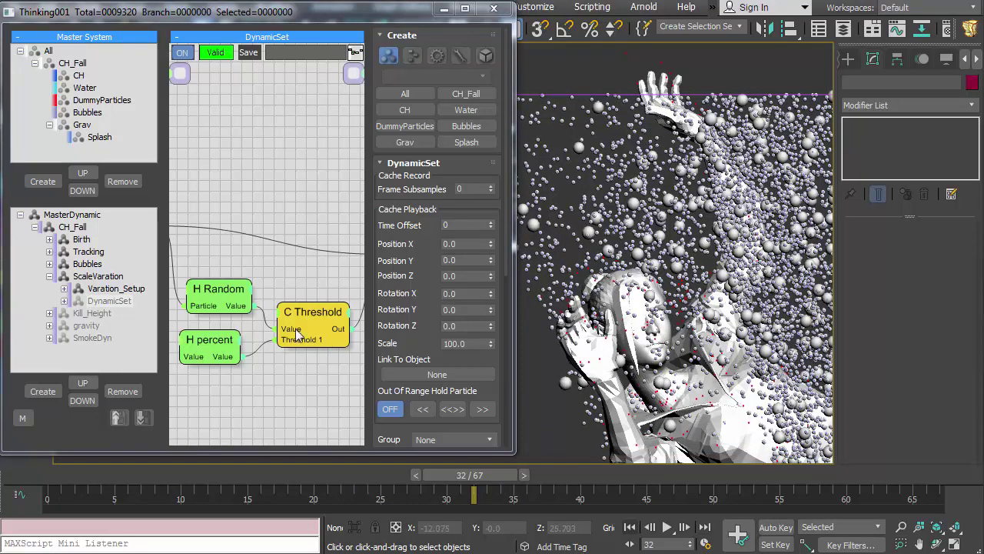
{"action": "left_click", "coordinate": [111, 300]}
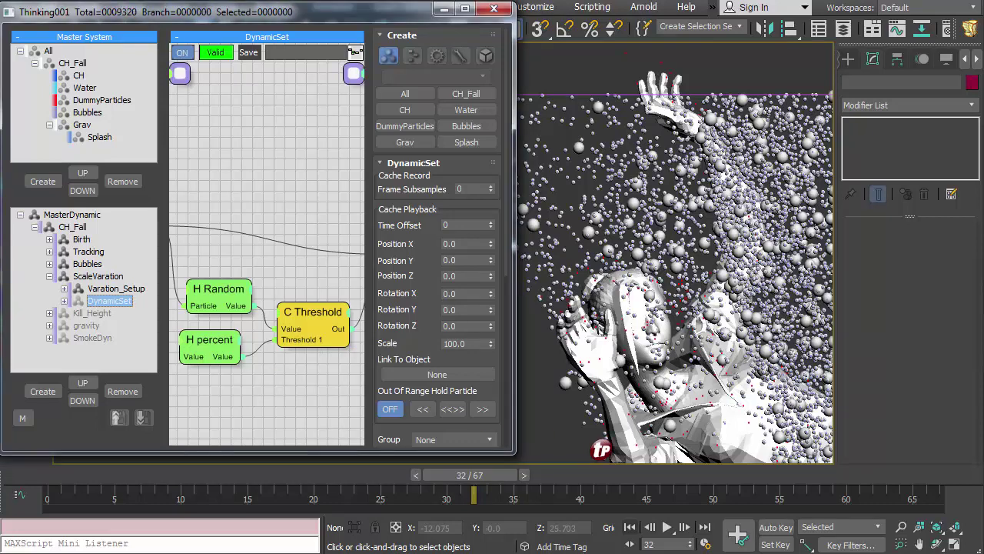
{"action": "scroll", "coordinate": [731, 392], "scroll_direction": "down", "scroll_amount": 6}
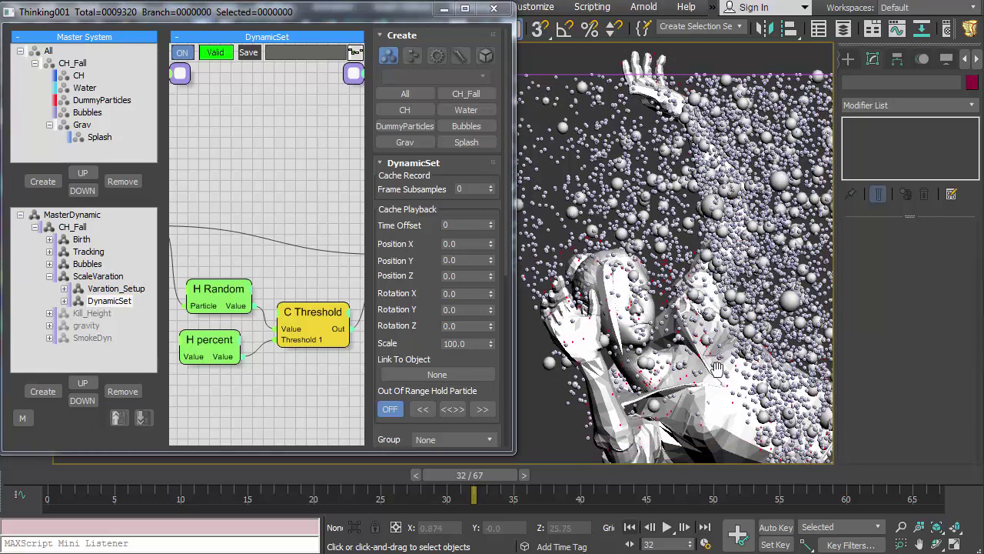
{"action": "scroll", "coordinate": [668, 397], "scroll_direction": "up", "scroll_amount": 2}
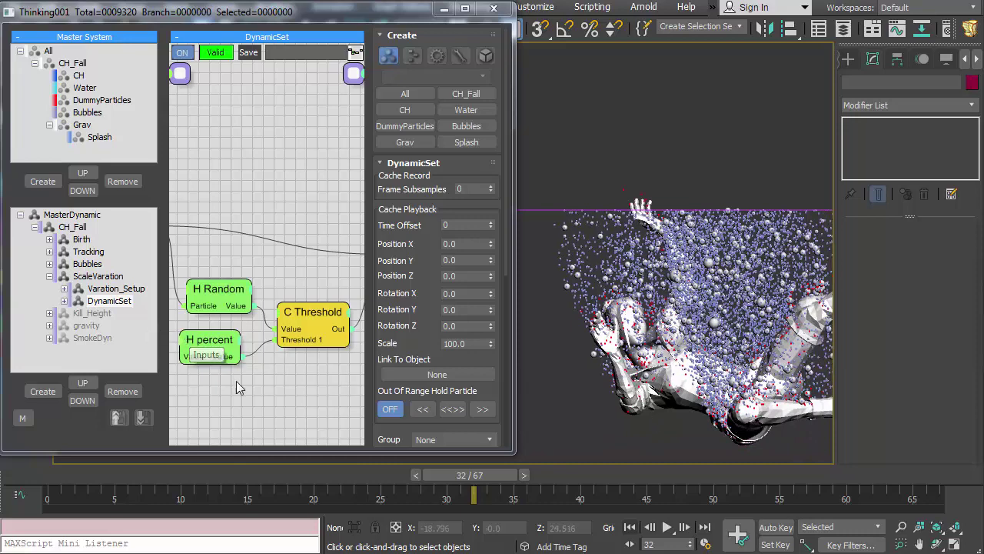
Return to frame 0 and, in the MasterDynamic settings, enable Edit on the fly and disable Force this Setting
{"action": "left_click", "coordinate": [629, 527]}
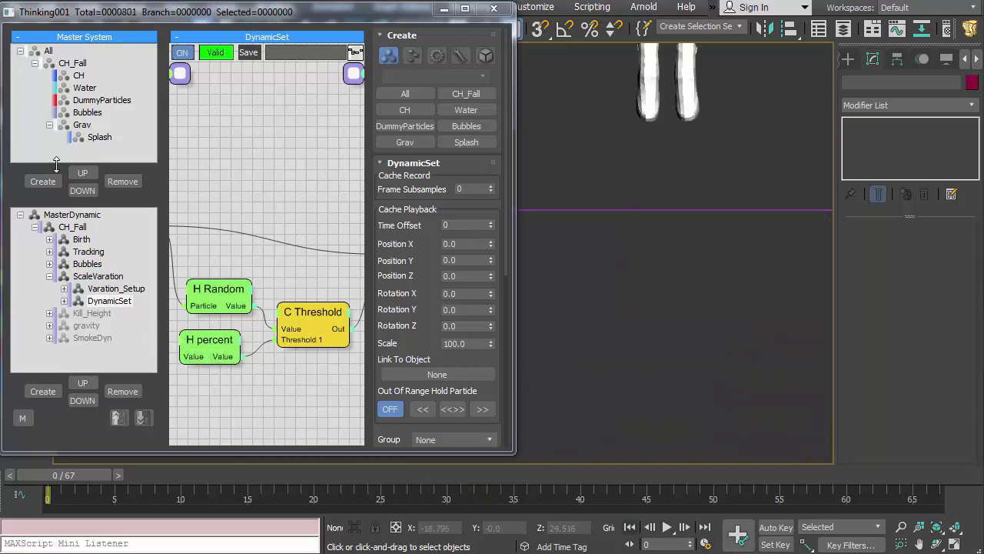
{"action": "left_click", "coordinate": [72, 218]}
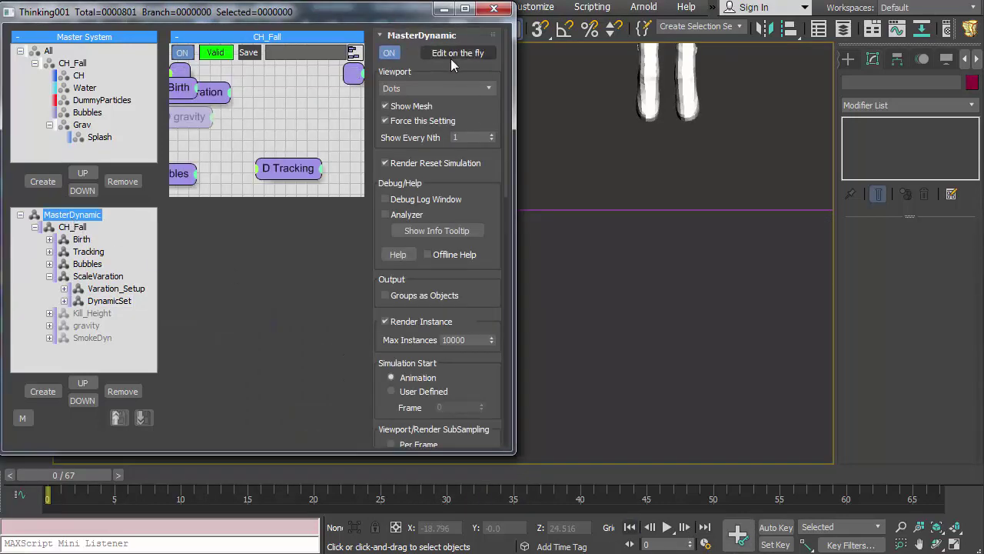
{"action": "left_click", "coordinate": [452, 58]}
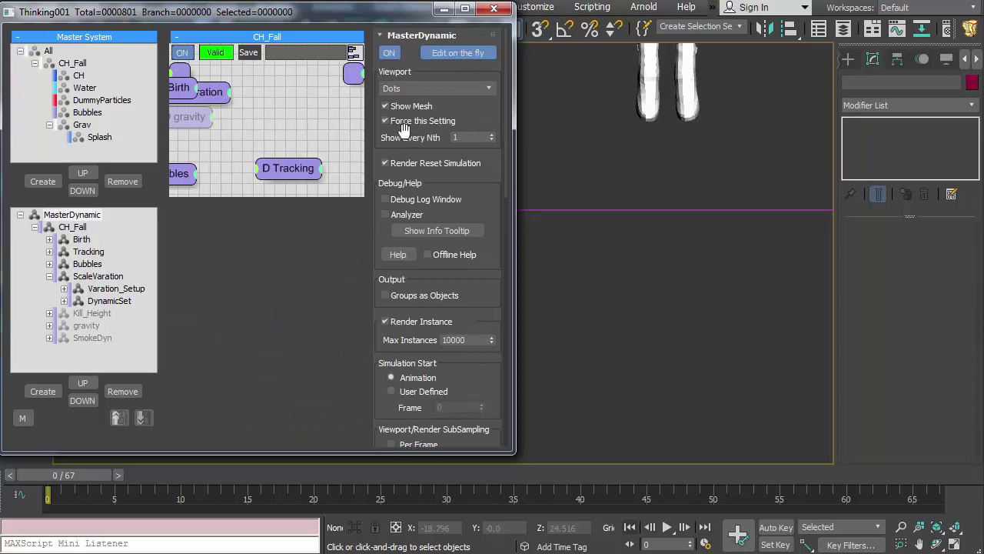
{"action": "left_click", "coordinate": [403, 125]}
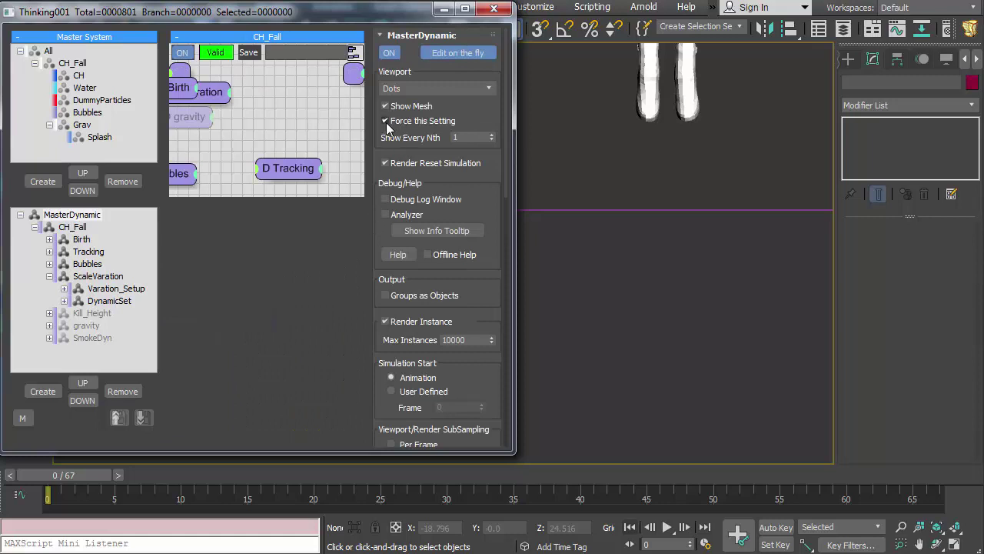
Open the Unhide by Name list and frame the whole character above the water line
{"action": "middle_click_drag", "start_coordinate": [655, 307], "coordinate": [658, 331]}
{"action": "middle_click_drag", "start_coordinate": [638, 373], "coordinate": [638, 415]}
{"action": "right_click", "coordinate": [649, 320]}
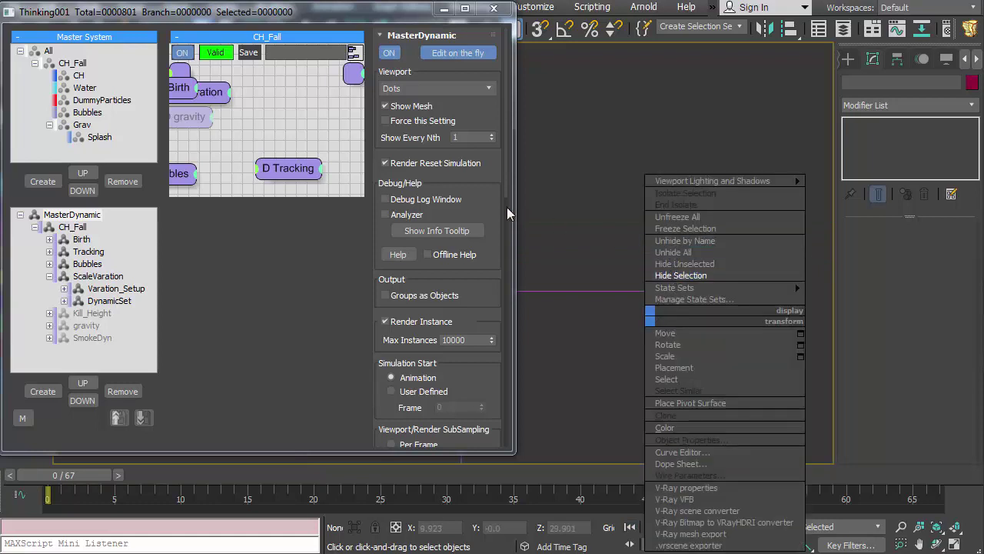
{"action": "left_click", "coordinate": [684, 241]}
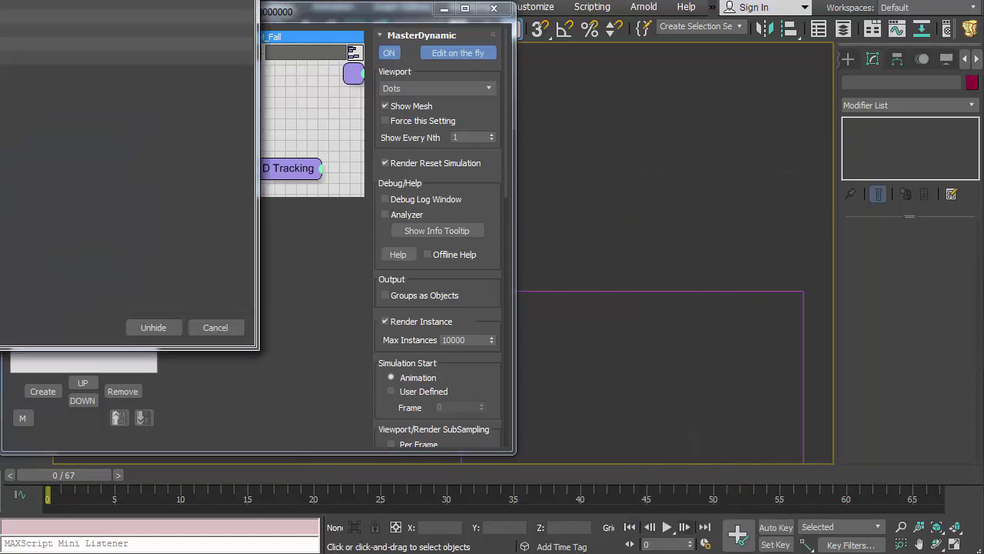
{"action": "middle_click_drag", "start_coordinate": [539, 163], "coordinate": [612, 207]}
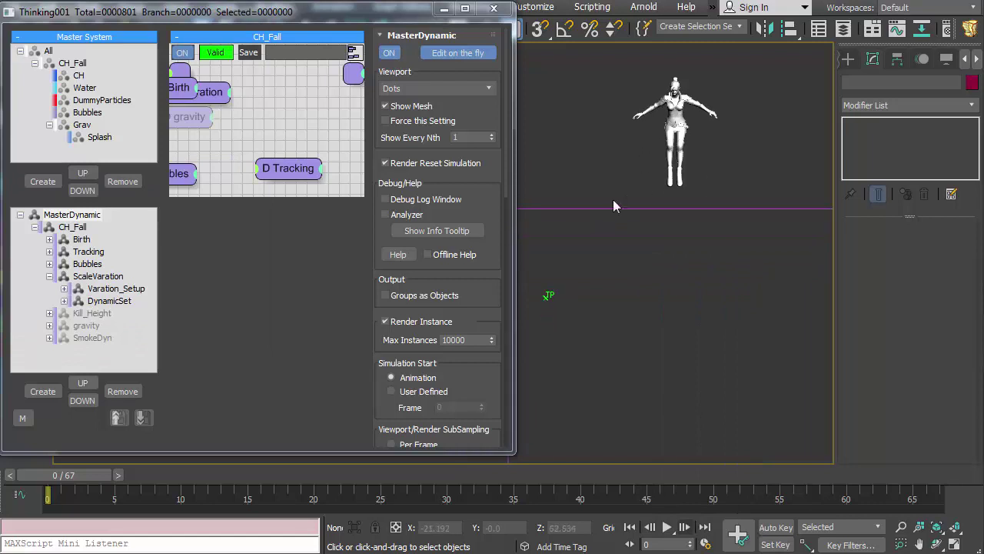
{"action": "middle_click_drag", "start_coordinate": [637, 416], "coordinate": [625, 415]}
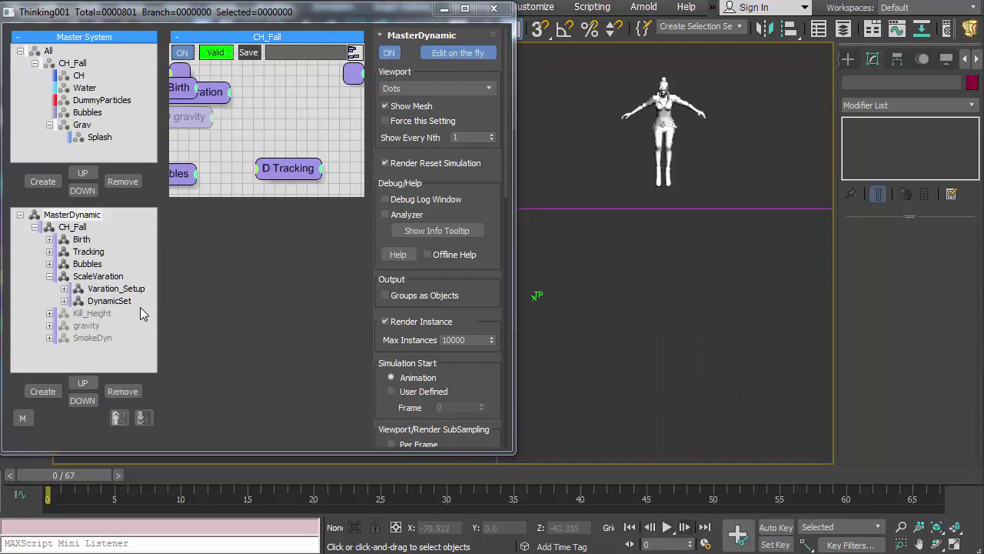
Collapse ScaleVaration and display Kill_Height's Delete below z network in a widened setup window
{"action": "left_click", "coordinate": [49, 276]}
{"action": "left_click", "coordinate": [80, 290]}
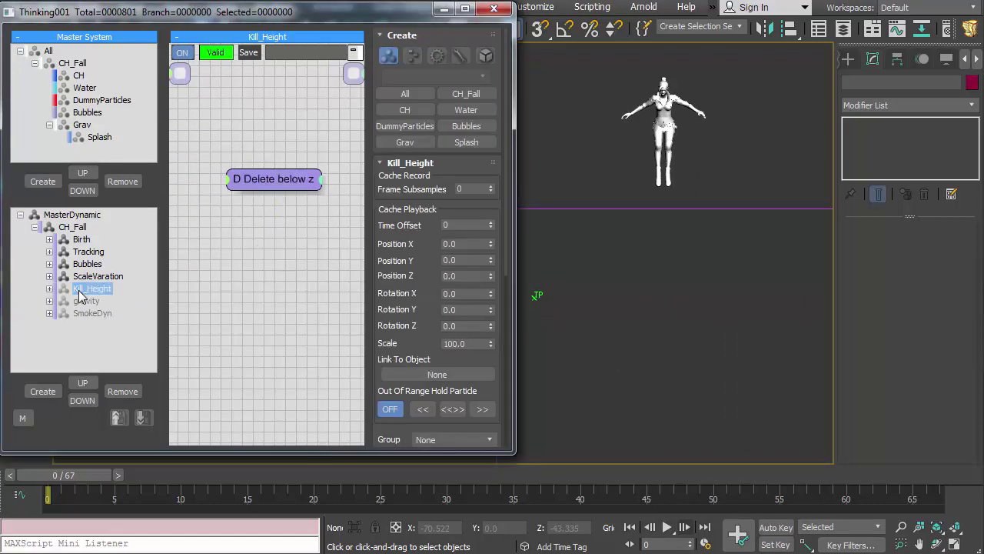
{"action": "left_click", "coordinate": [50, 289]}
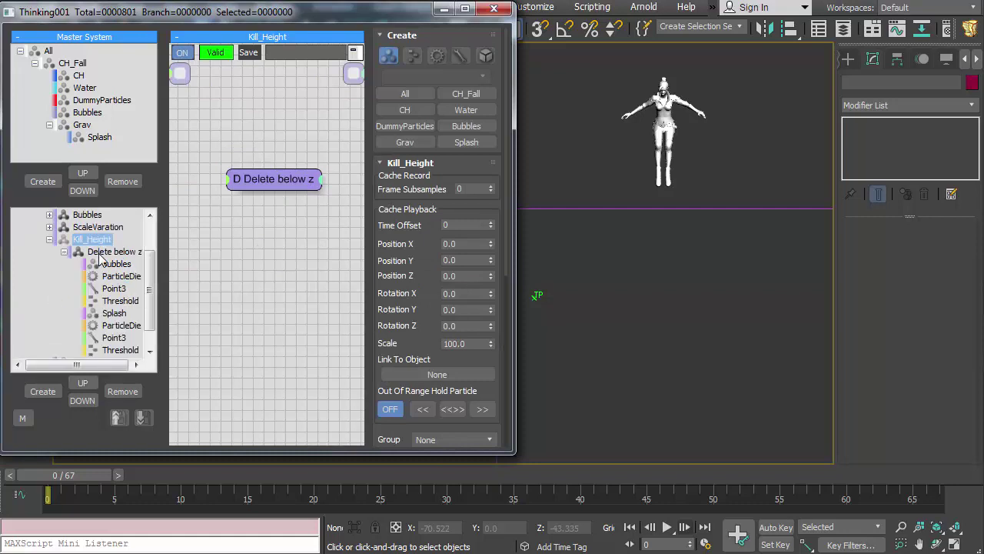
{"action": "left_click", "coordinate": [99, 253]}
{"action": "left_click", "coordinate": [64, 252]}
{"action": "left_click_drag", "start_coordinate": [515, 266], "coordinate": [883, 269]}
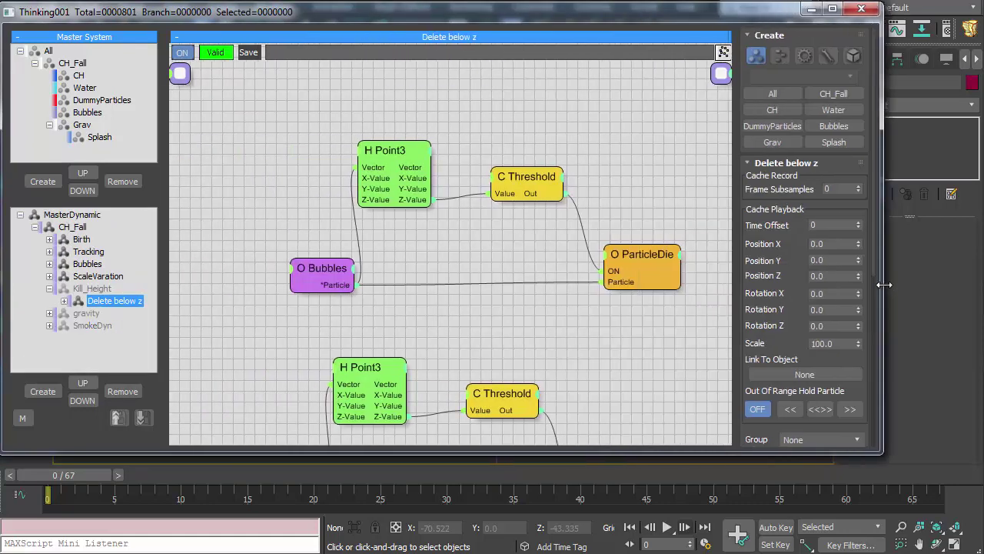
Review the Bubbles group and the Threshold settings that control its ParticleDie operator in the Delete below z network
{"action": "middle_click_drag", "start_coordinate": [554, 295], "coordinate": [546, 272]}
{"action": "mouse_move", "coordinate": [308, 251]}
{"action": "left_mouse_down"}
{"action": "mouse_move", "coordinate": [290, 247]}
{"action": "mouse_move", "coordinate": [304, 246]}
{"action": "left_mouse_up"}
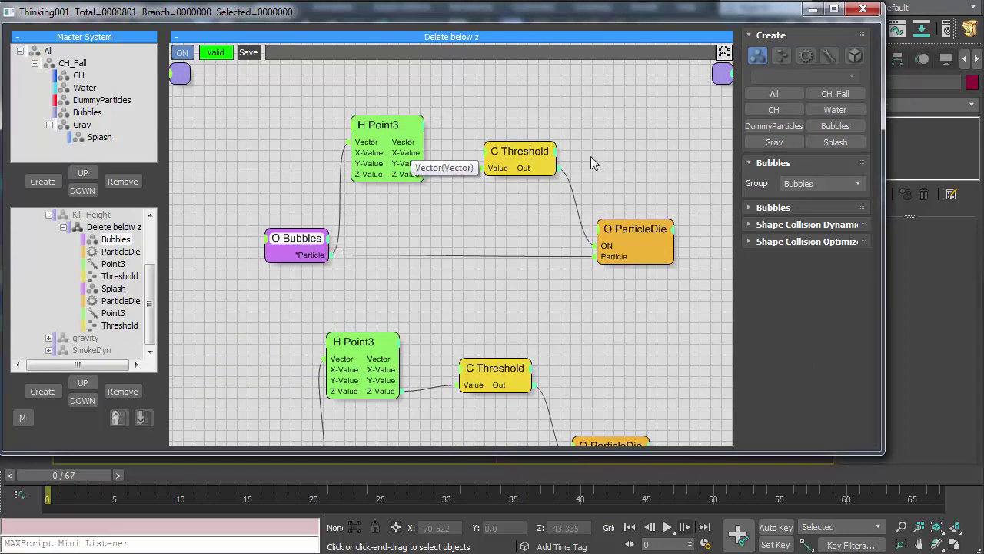
{"action": "left_click", "coordinate": [509, 162]}
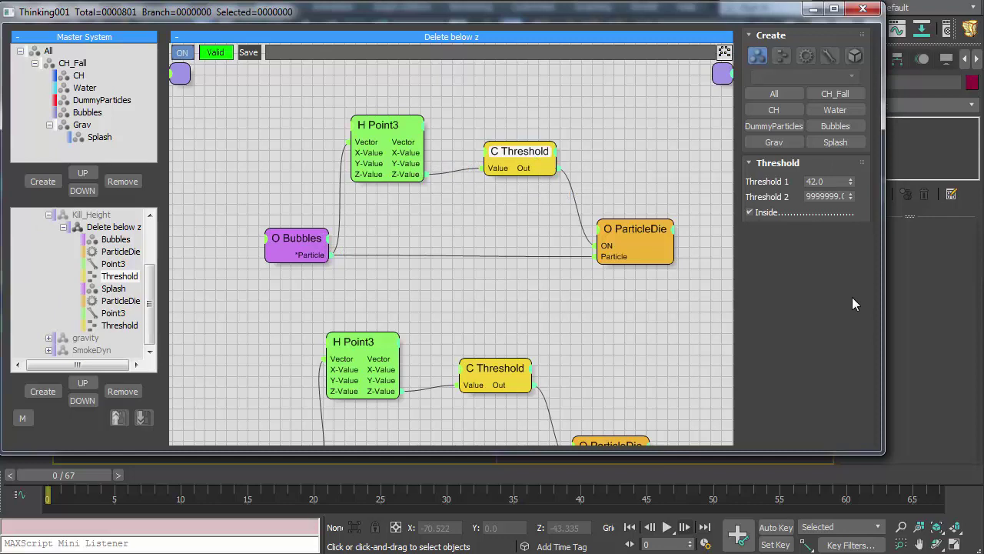
Check the water box in the Front view, then review the Threshold settings for the Splash group in the Delete below z network
{"action": "left_click_drag", "start_coordinate": [761, 6], "coordinate": [60, 36]}
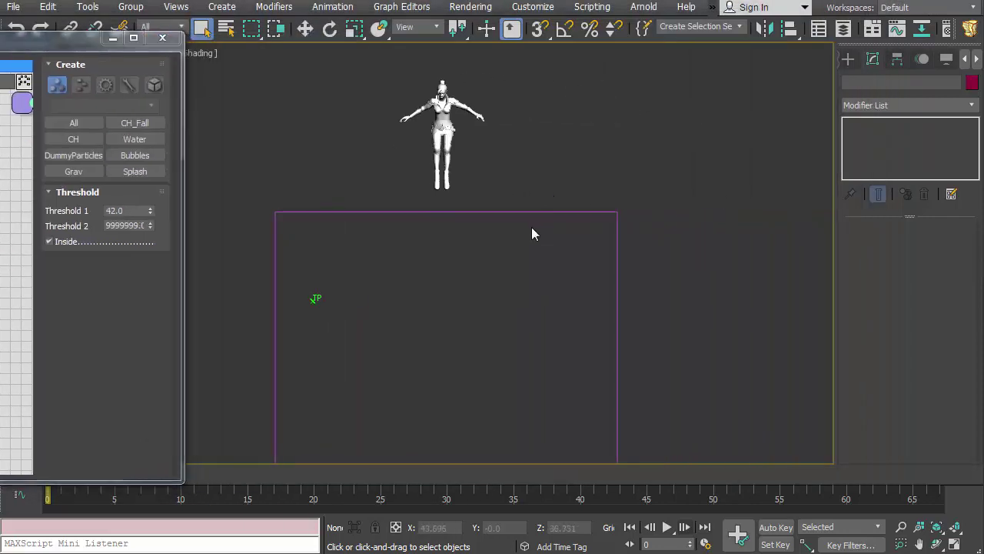
{"action": "middle_click_drag", "start_coordinate": [532, 229], "coordinate": [595, 229]}
{"action": "left_click_drag", "start_coordinate": [34, 40], "coordinate": [715, 28]}
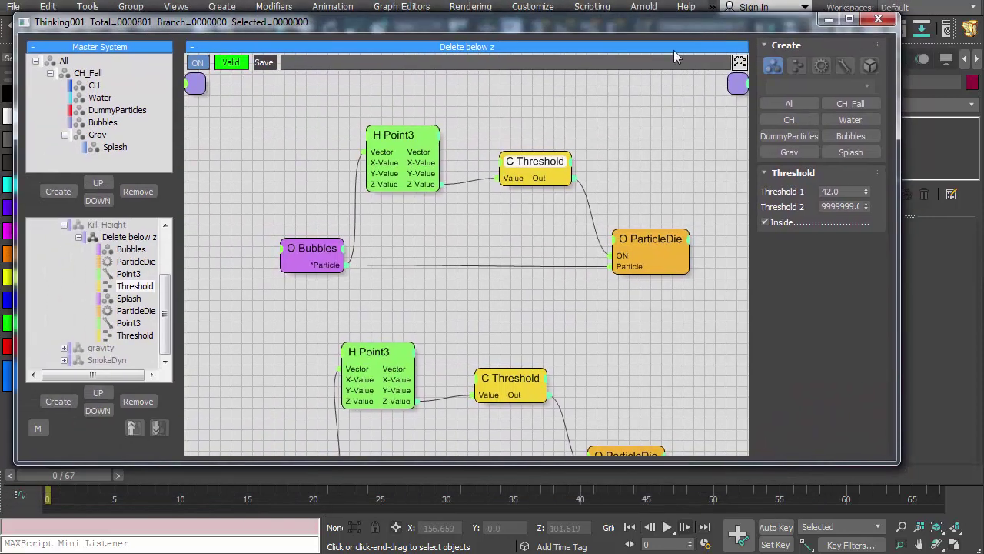
{"action": "middle_click_drag", "start_coordinate": [548, 286], "coordinate": [521, 149]}
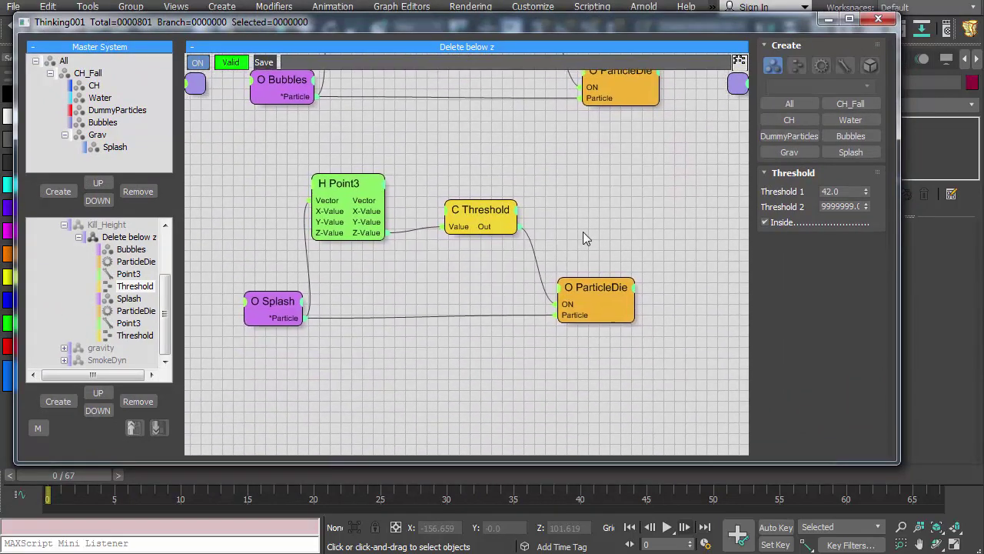
{"action": "left_click", "coordinate": [479, 214]}
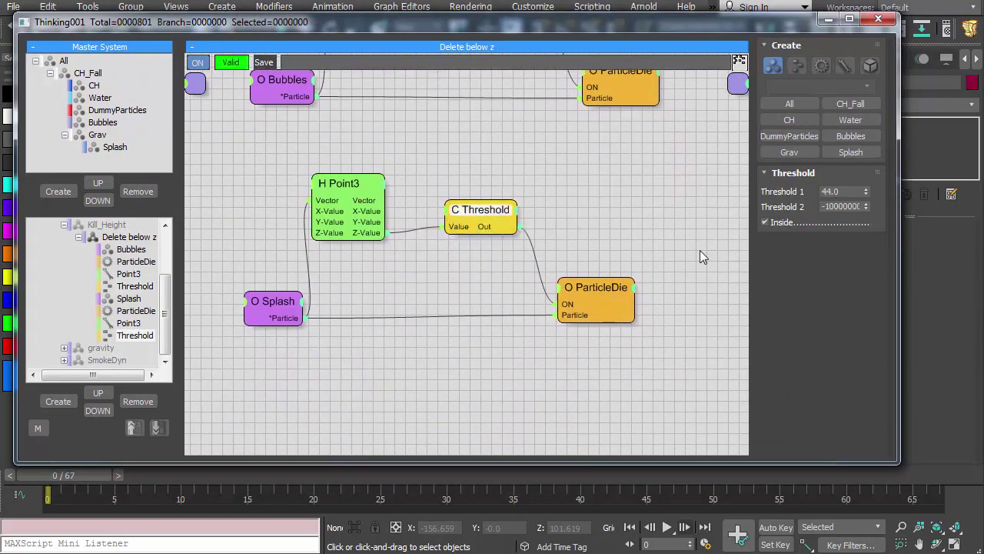
Minimize the setup window and examine the character above the water box in the Front view
{"action": "left_click", "coordinate": [829, 18]}
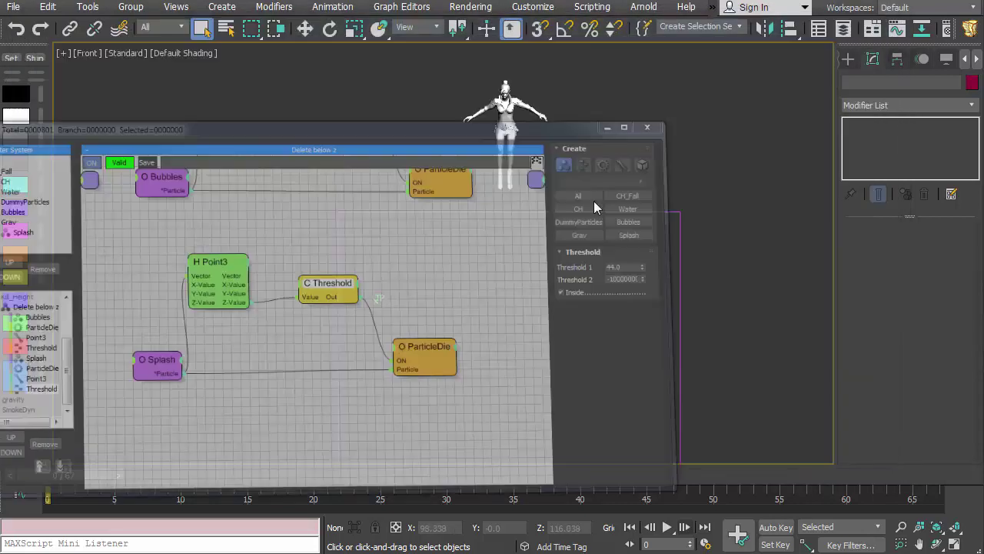
{"action": "middle_click_drag", "start_coordinate": [618, 248], "coordinate": [619, 246]}
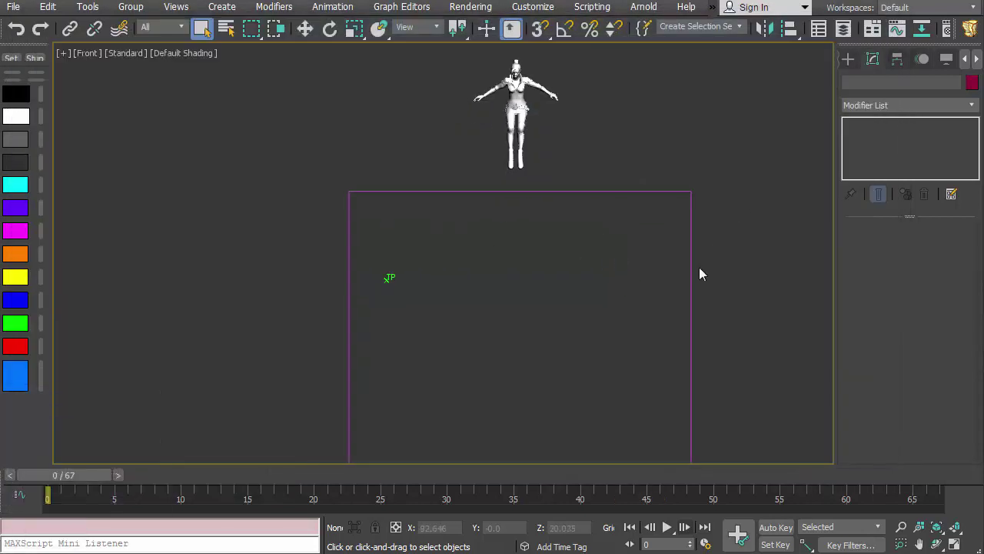
{"action": "middle_click_drag", "start_coordinate": [559, 283], "coordinate": [570, 283]}
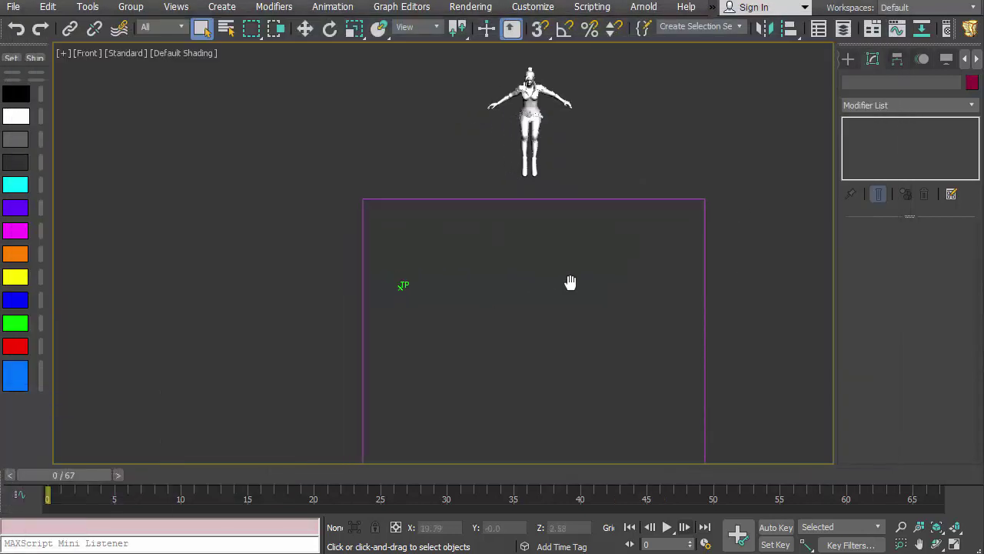
Reopen the Thinking001 setup, enable and collapse the Kill_Height dynamic set, and narrow the setup window
{"action": "left_click", "coordinate": [403, 286]}
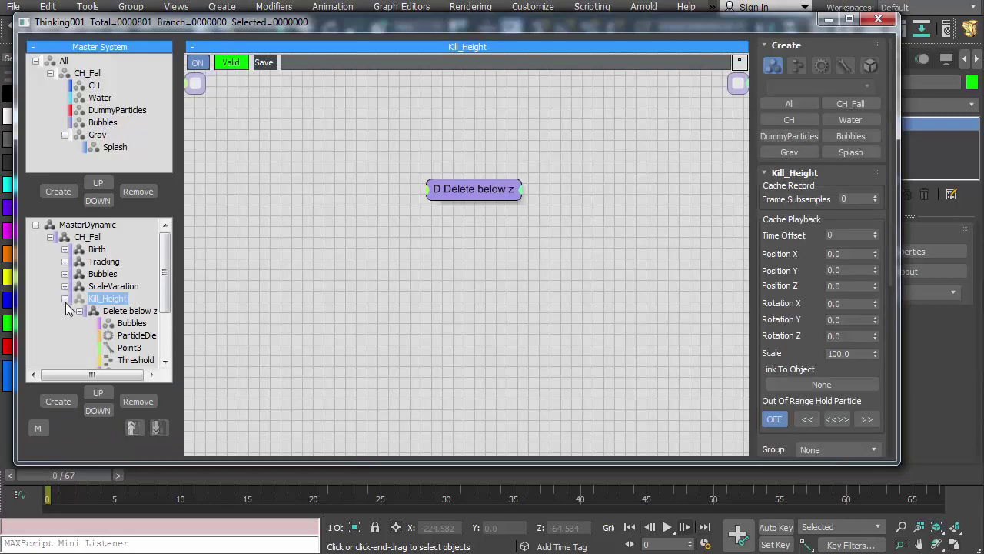
{"action": "double_click", "coordinate": [107, 300]}
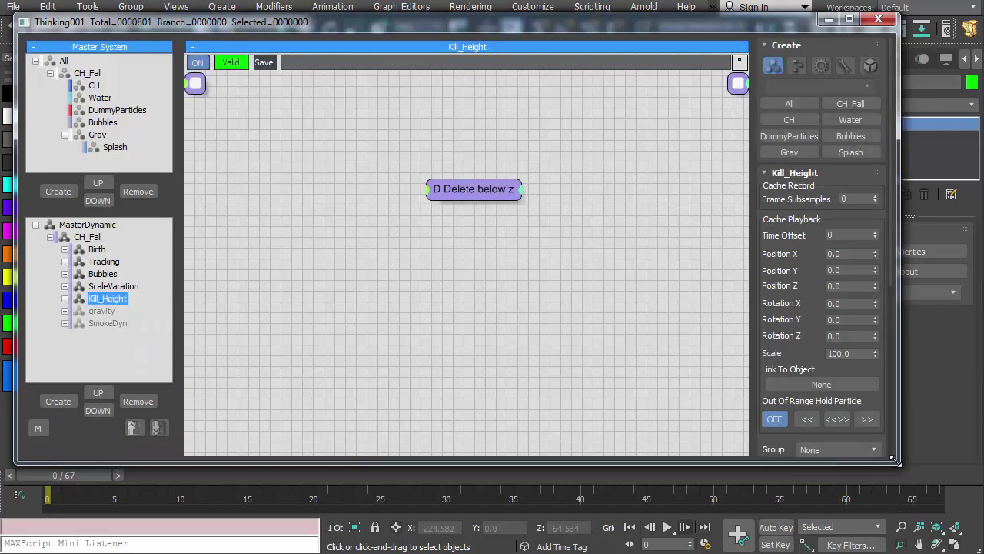
{"action": "left_click_drag", "start_coordinate": [894, 459], "coordinate": [644, 457]}
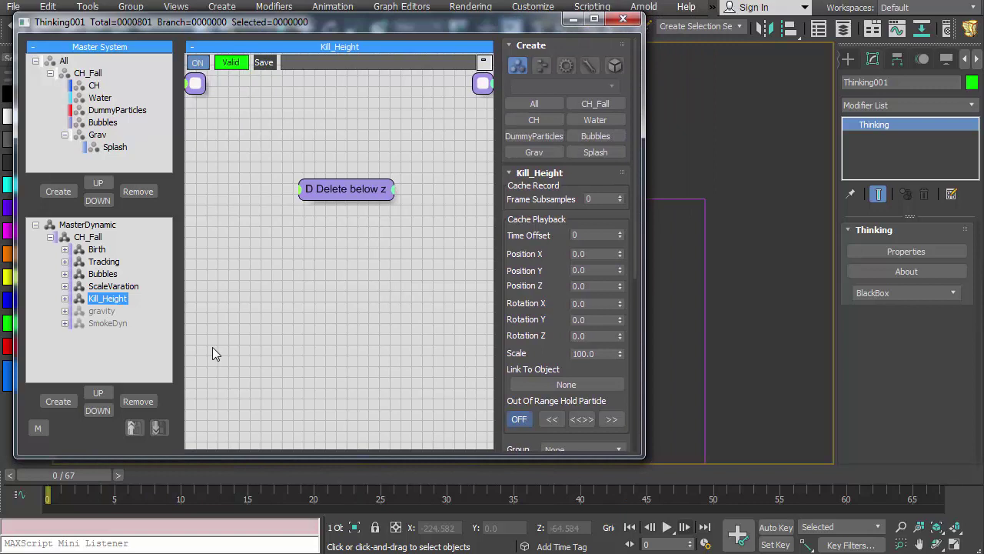
Enable the gravity dynamic set and review its Grav, Point3 and Force network and the Splash group
{"action": "left_click", "coordinate": [94, 311]}
{"action": "middle_click_drag", "start_coordinate": [378, 295], "coordinate": [260, 319]}
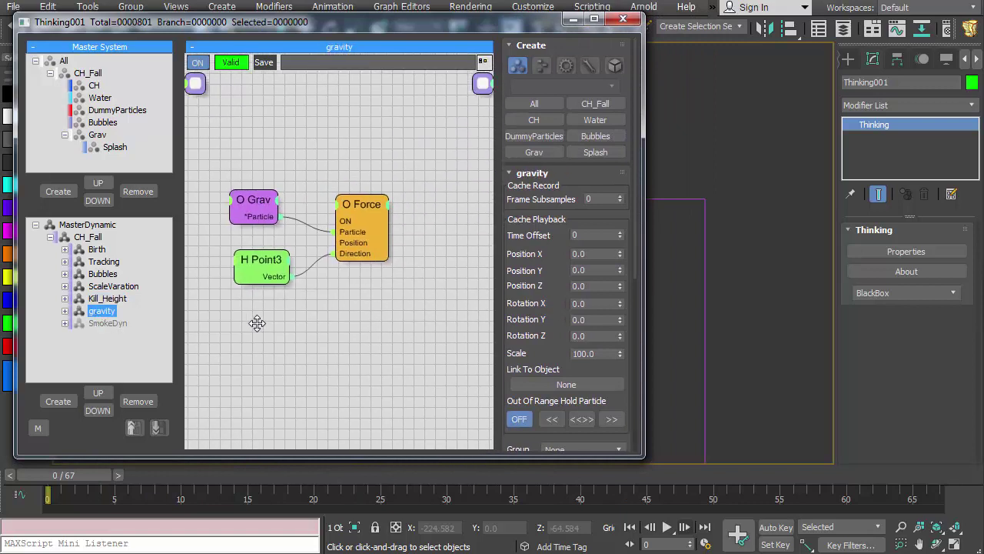
{"action": "left_click", "coordinate": [115, 147]}
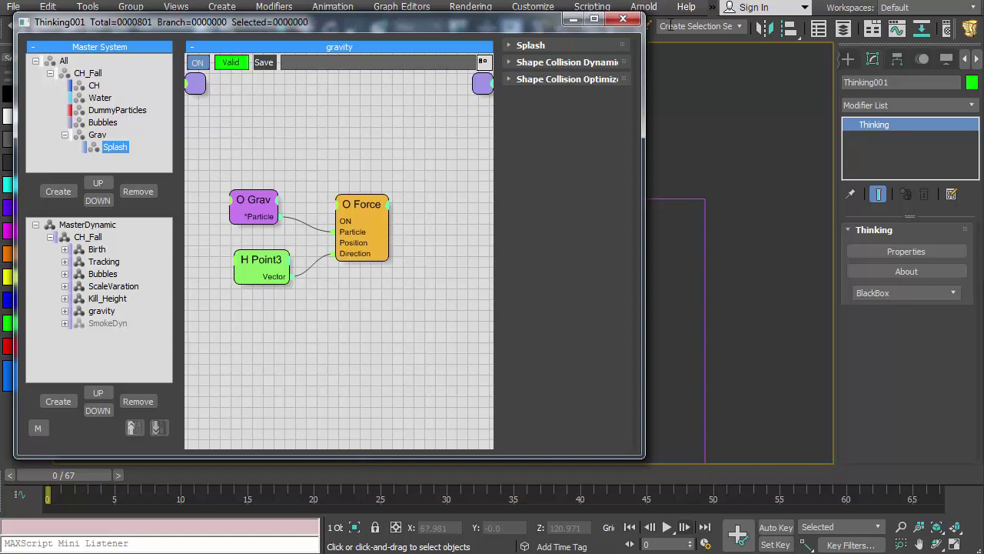
Close the setup window, play the simulation to frame 35 and inspect the character's bubbles up close in the Perspective view
{"action": "left_click", "coordinate": [623, 19]}
{"action": "left_click", "coordinate": [667, 526]}
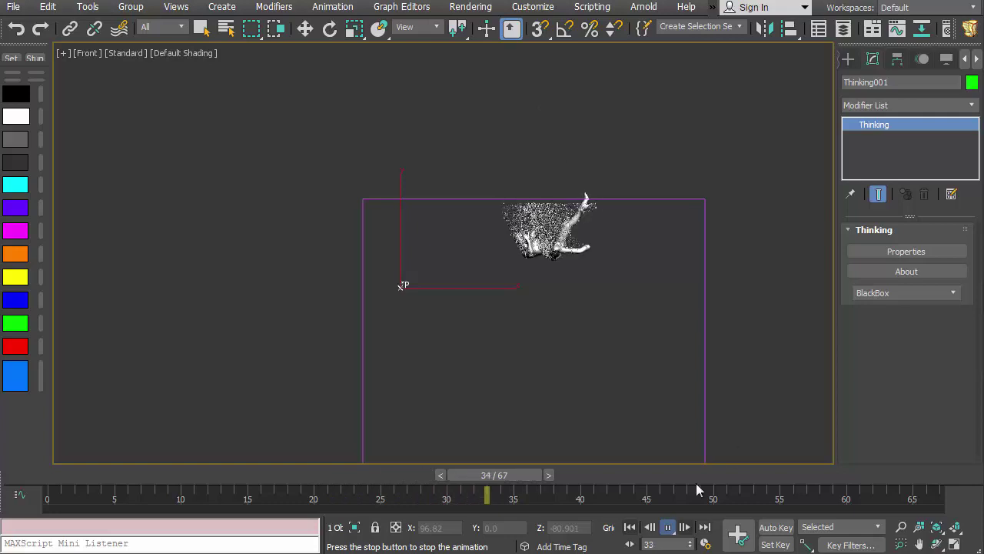
{"action": "key", "text": "/"}
{"action": "scroll", "coordinate": [555, 272], "scroll_direction": "up", "scroll_amount": 5}
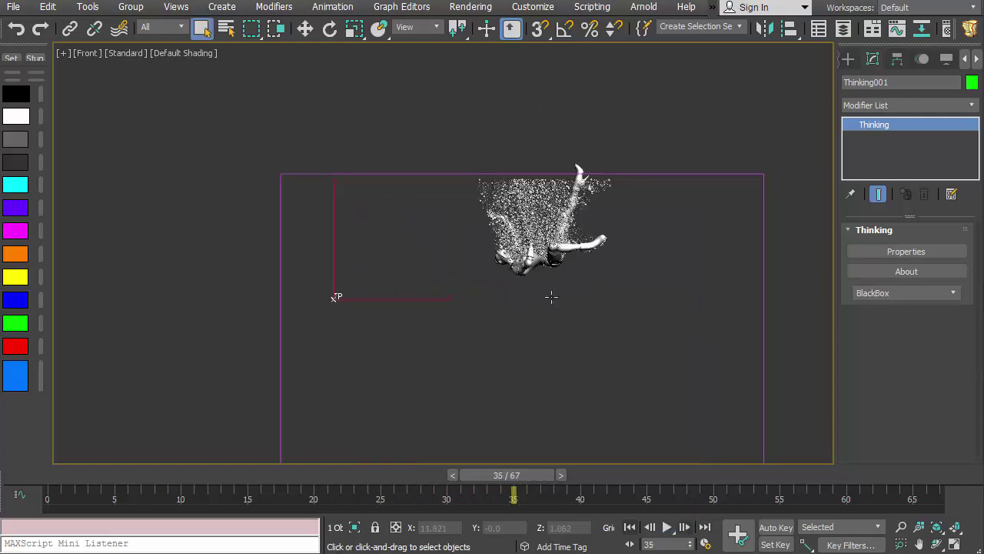
{"action": "middle_click_drag", "start_coordinate": [549, 278], "coordinate": [491, 333]}
{"action": "key", "text": "p"}
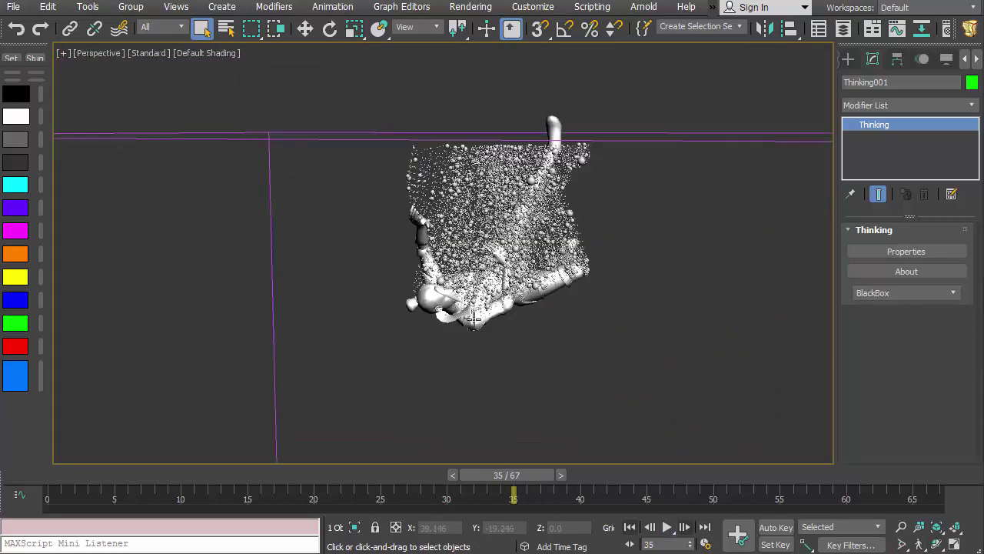
{"action": "middle_click_drag", "start_coordinate": [449, 352], "coordinate": [538, 346]}
Return to frame 0, then enable the SmokeDyn dynamic set in the setup tree with Kill_Height and Smoke6FT collapsed
{"action": "left_click", "coordinate": [630, 527]}
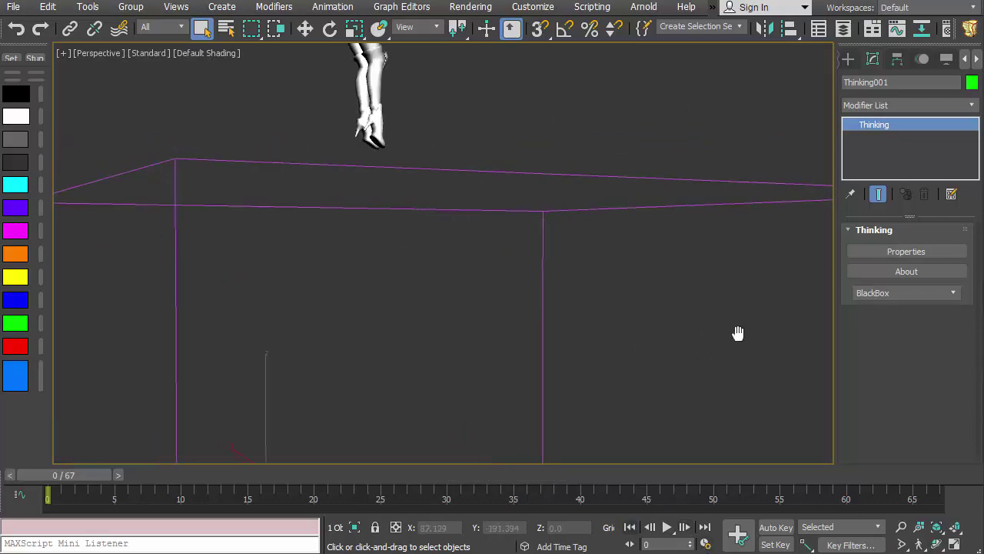
{"action": "middle_click_drag", "start_coordinate": [736, 331], "coordinate": [678, 336], "text": "alt"}
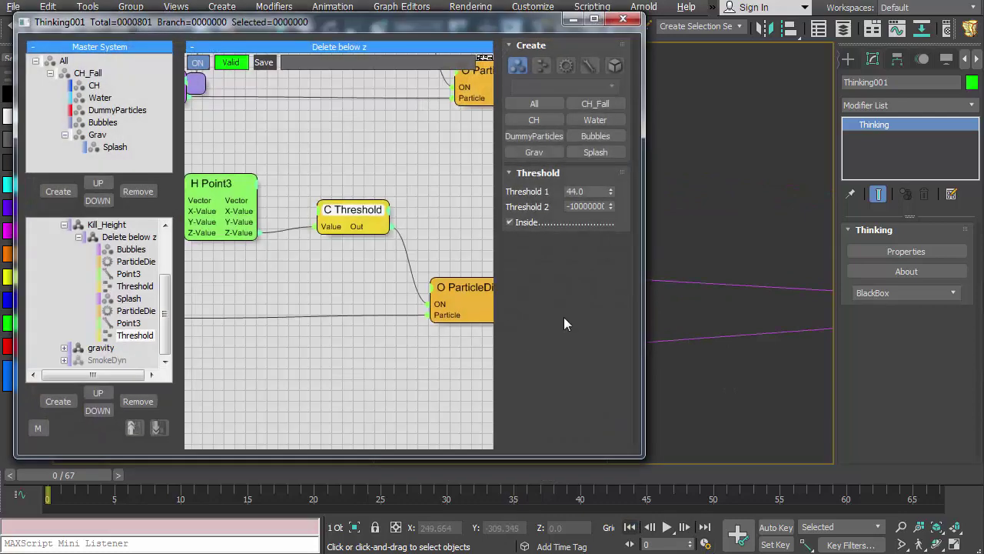
{"action": "left_click", "coordinate": [67, 225]}
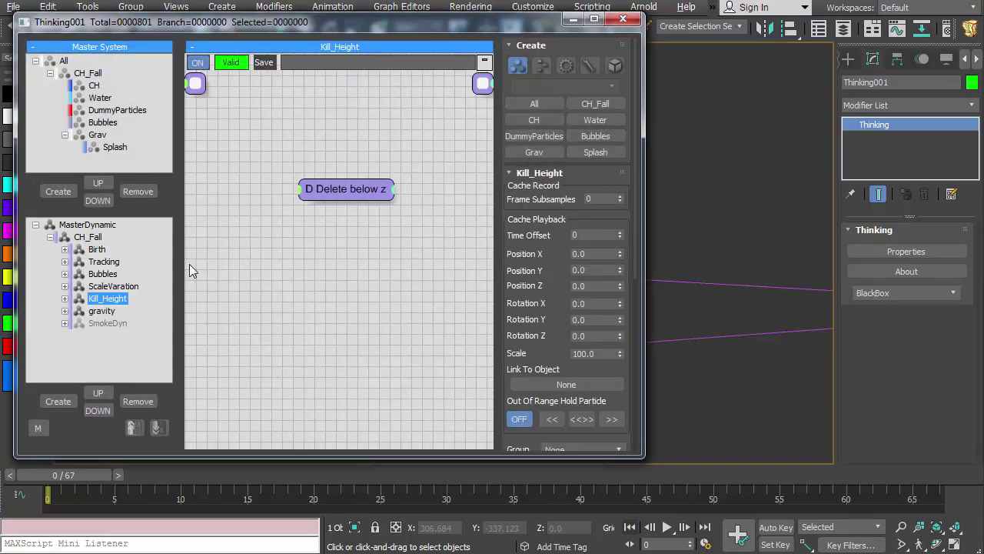
{"action": "left_click", "coordinate": [102, 326]}
{"action": "left_click", "coordinate": [65, 324]}
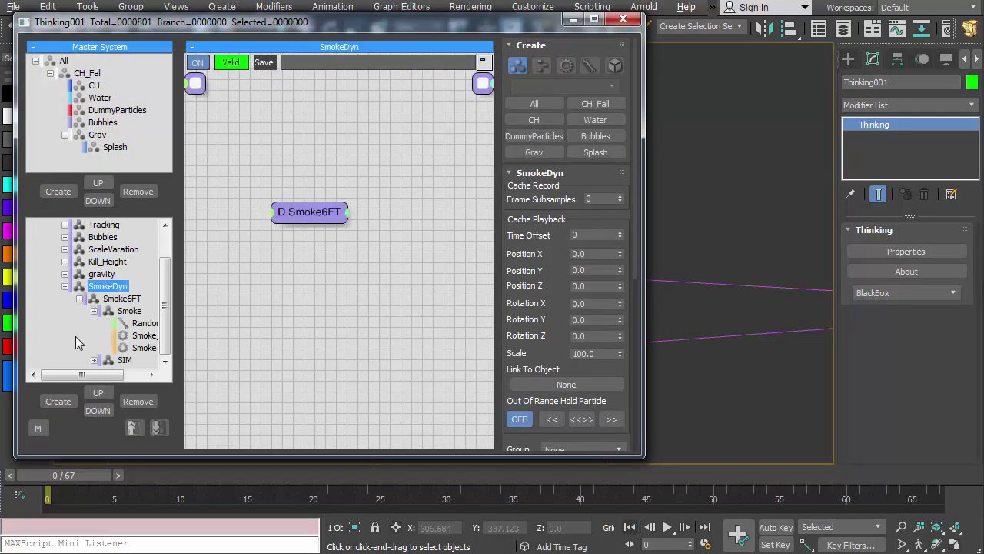
{"action": "left_click", "coordinate": [81, 299]}
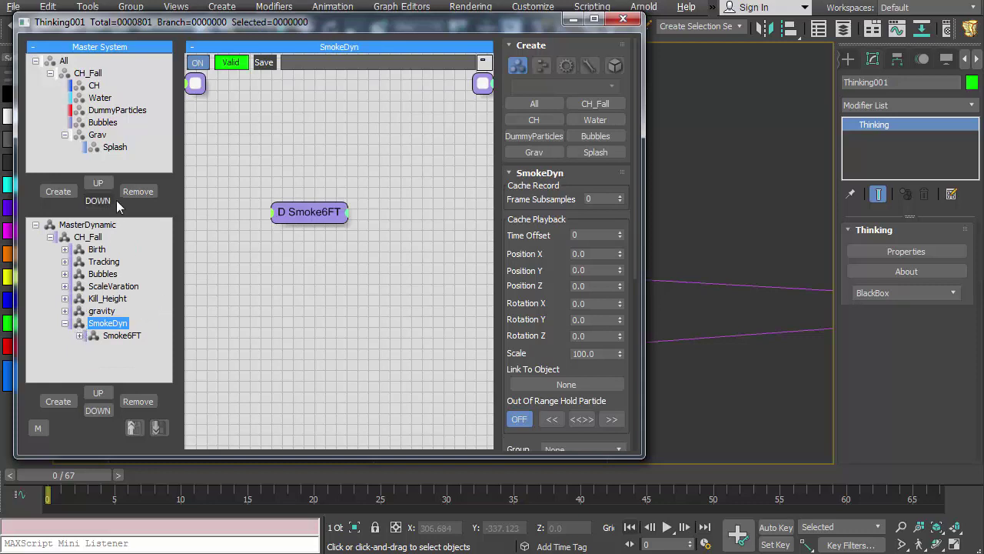
Enlarge the dynamic set tree, expand Smoke6FT and display its Smoke network
{"action": "left_click_drag", "start_coordinate": [161, 173], "coordinate": [161, 163]}
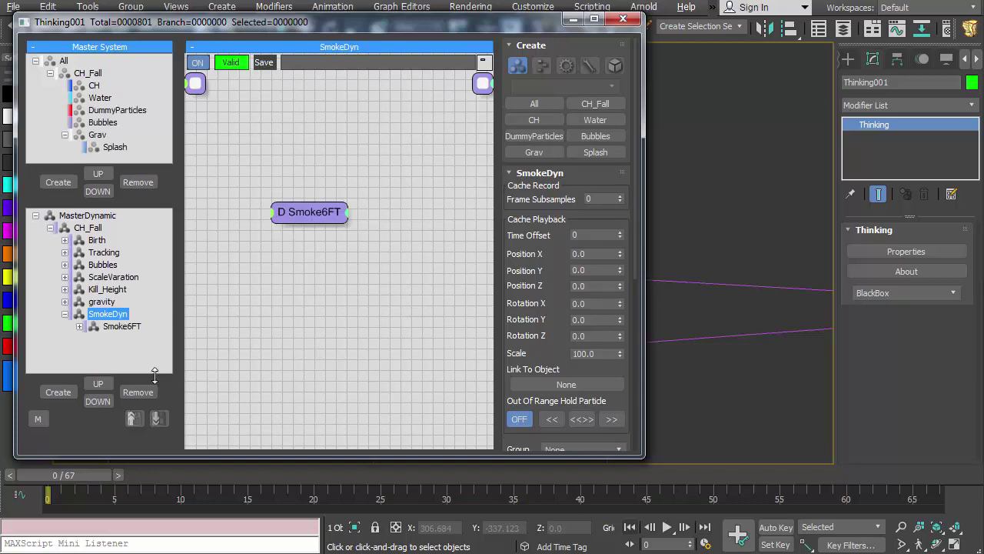
{"action": "left_click_drag", "start_coordinate": [155, 375], "coordinate": [154, 387]}
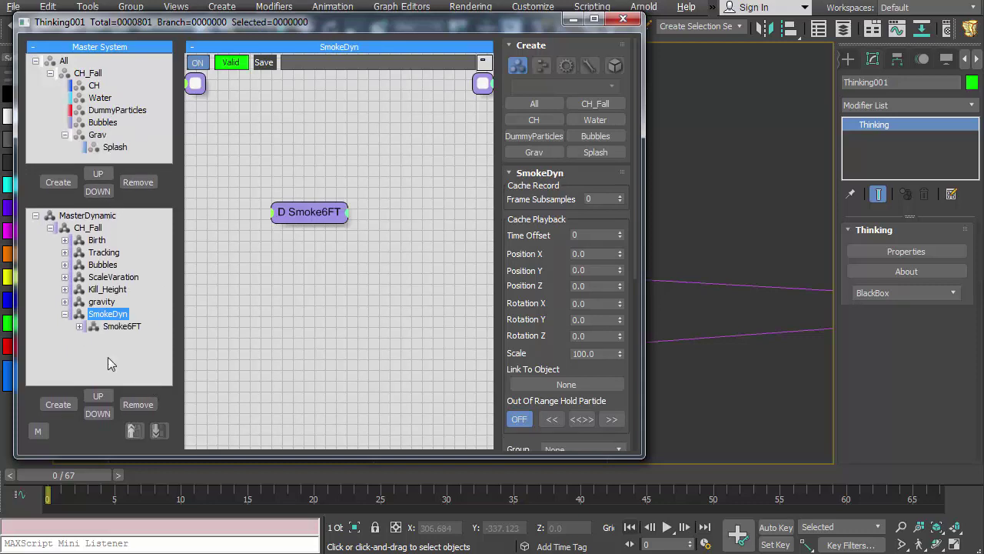
{"action": "left_click", "coordinate": [78, 328]}
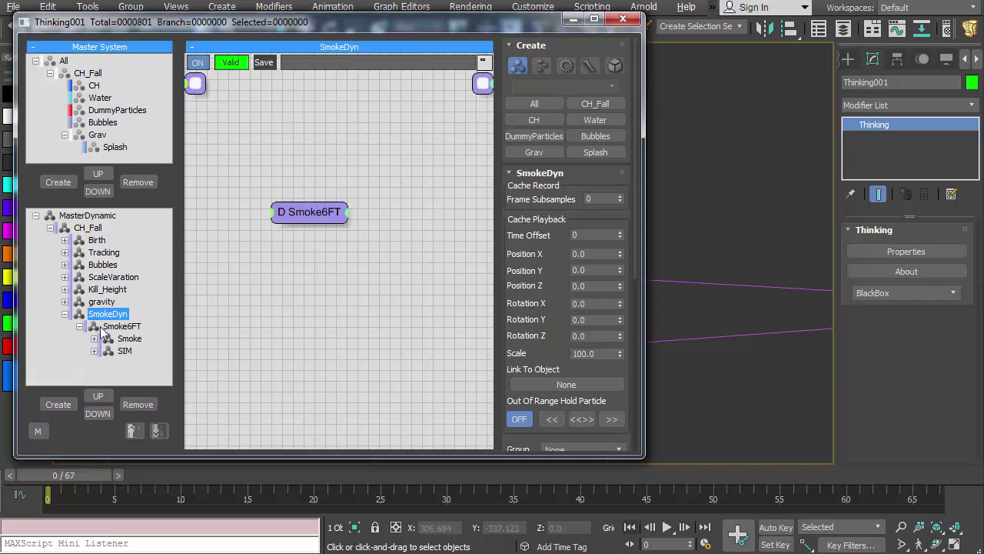
{"action": "left_click_drag", "start_coordinate": [178, 328], "coordinate": [212, 328]}
{"action": "left_click", "coordinate": [129, 339]}
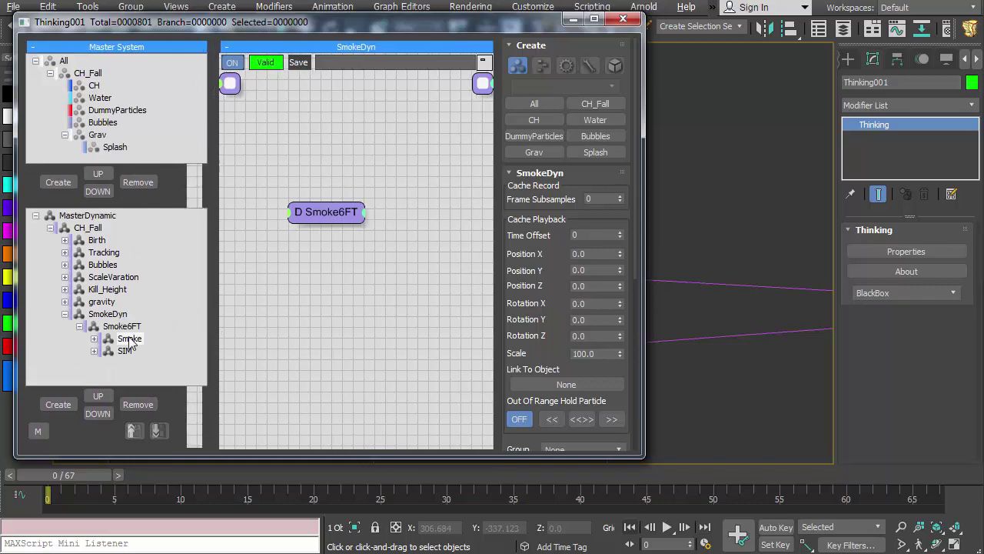
Move the Smoke_6FT and SmokeTRanges operators closer together beside the Random helper, and collapse the Smoke branch
{"action": "left_click", "coordinate": [691, 254]}
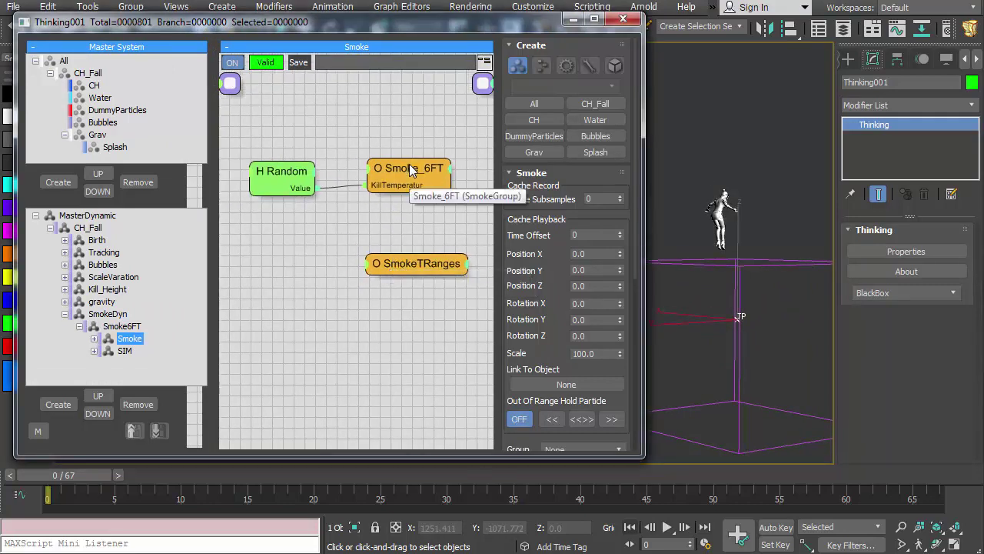
{"action": "left_click", "coordinate": [401, 169]}
{"action": "left_click_drag", "start_coordinate": [398, 266], "coordinate": [378, 224]}
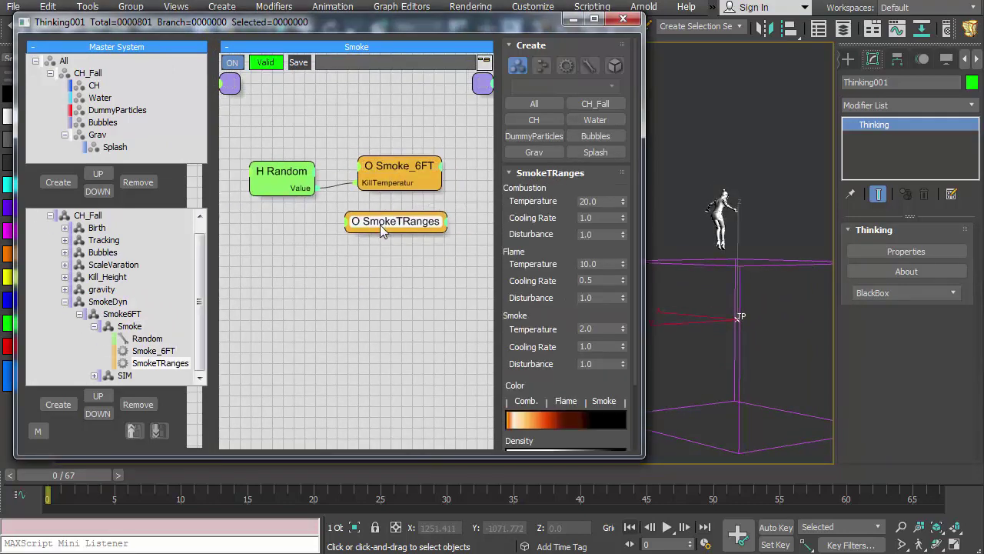
{"action": "left_click", "coordinate": [93, 328]}
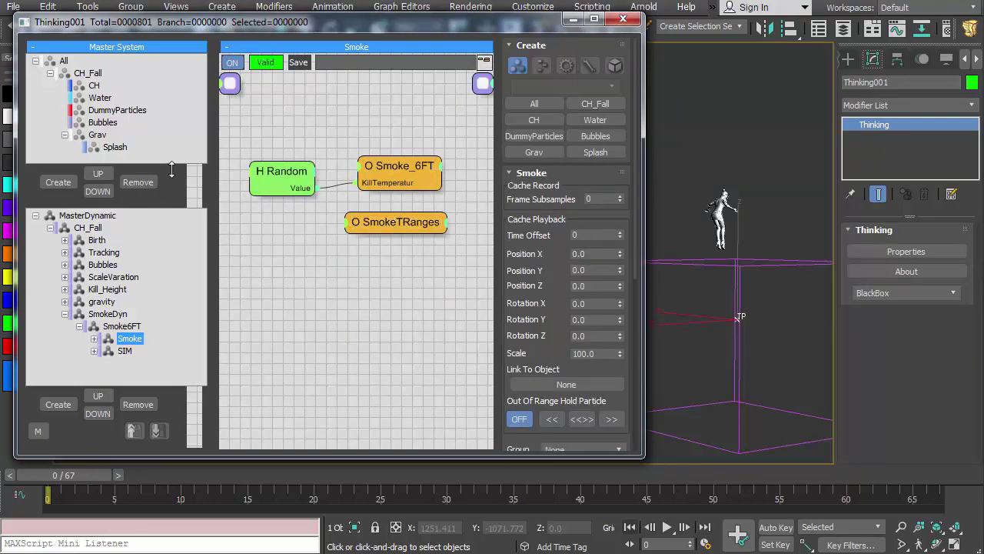
Display the SIM network and examine its SmokeSolver operator
{"action": "left_click_drag", "start_coordinate": [159, 206], "coordinate": [159, 245]}
{"action": "left_click", "coordinate": [124, 351]}
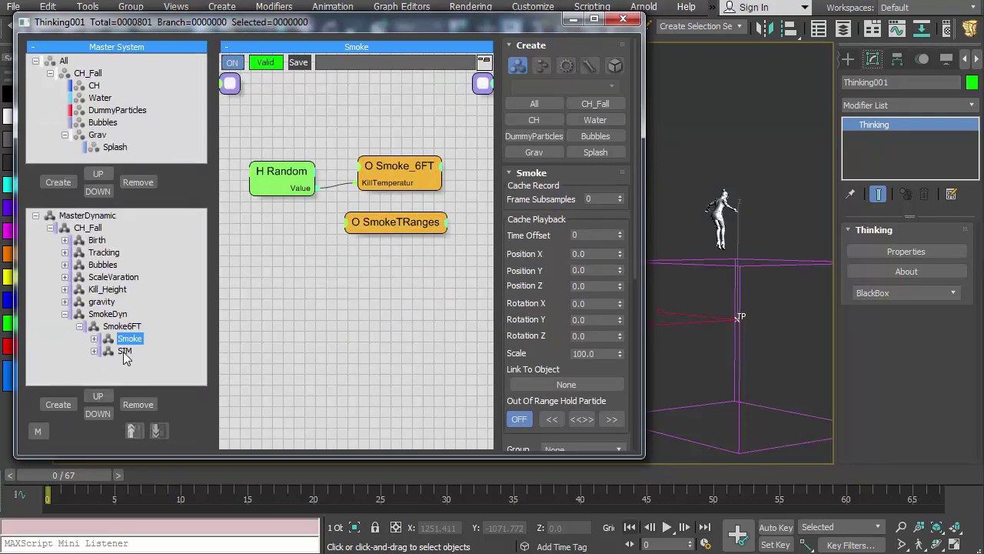
{"action": "left_click_drag", "start_coordinate": [326, 262], "coordinate": [318, 260]}
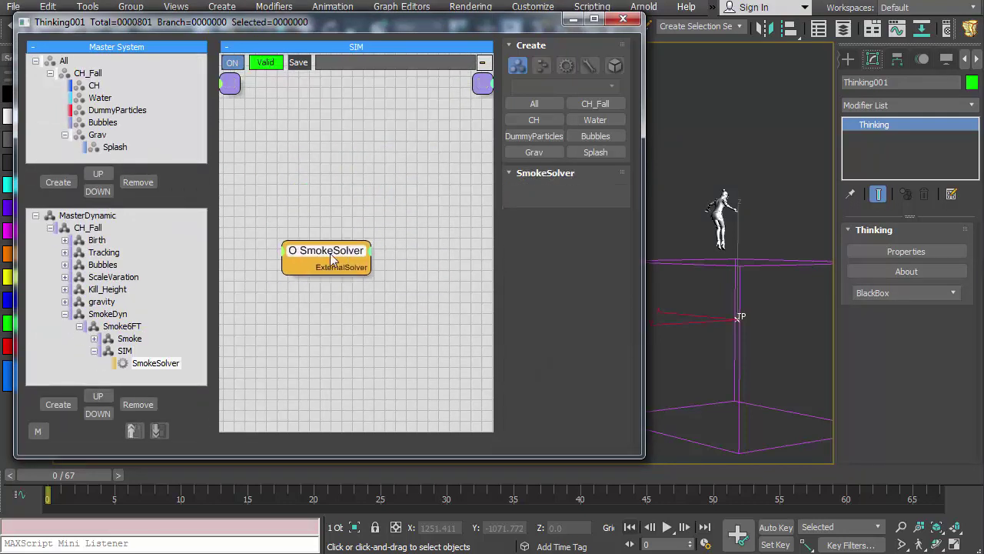
Return to the Smoke network and select Bubbles as the Vorton group of Smoke_6FT
{"action": "left_click", "coordinate": [126, 339]}
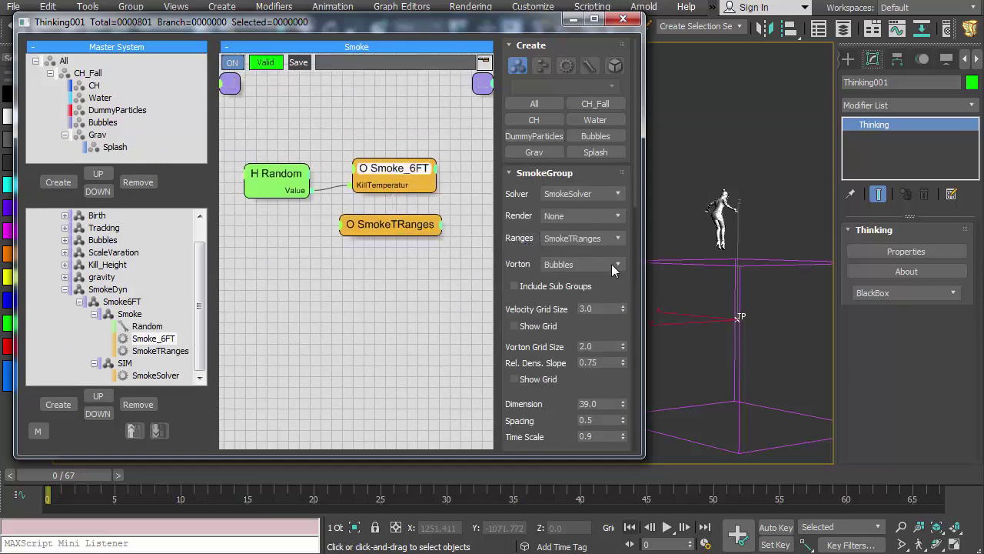
{"action": "left_click", "coordinate": [560, 264]}
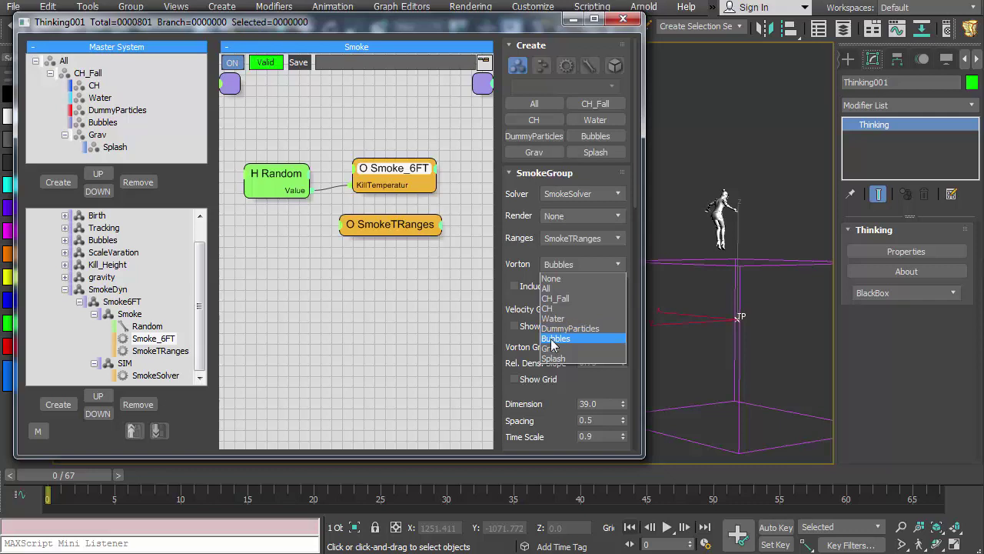
{"action": "left_click", "coordinate": [549, 336]}
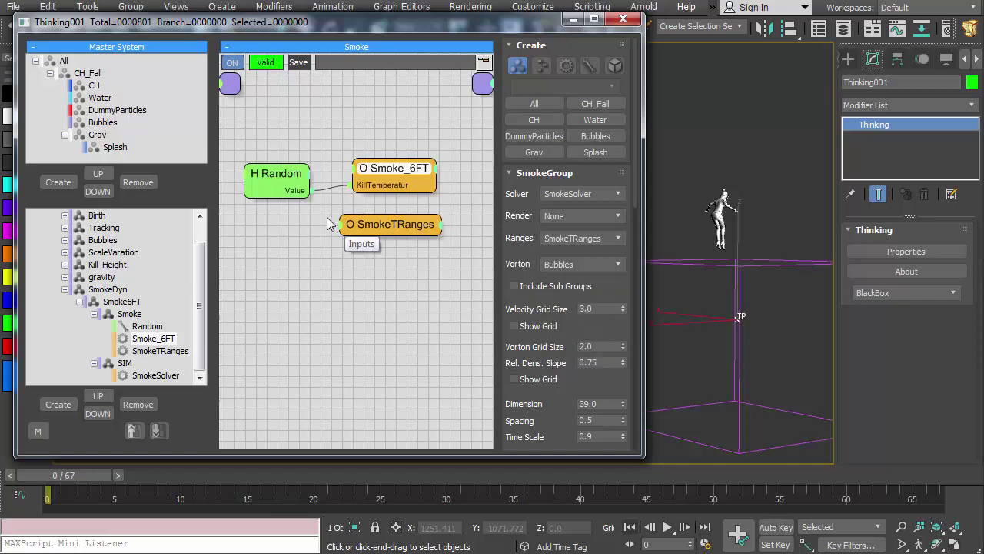
Set the Random helper's Seed to 11346 and display the Smoke_6FT settings again
{"action": "left_click", "coordinate": [277, 183]}
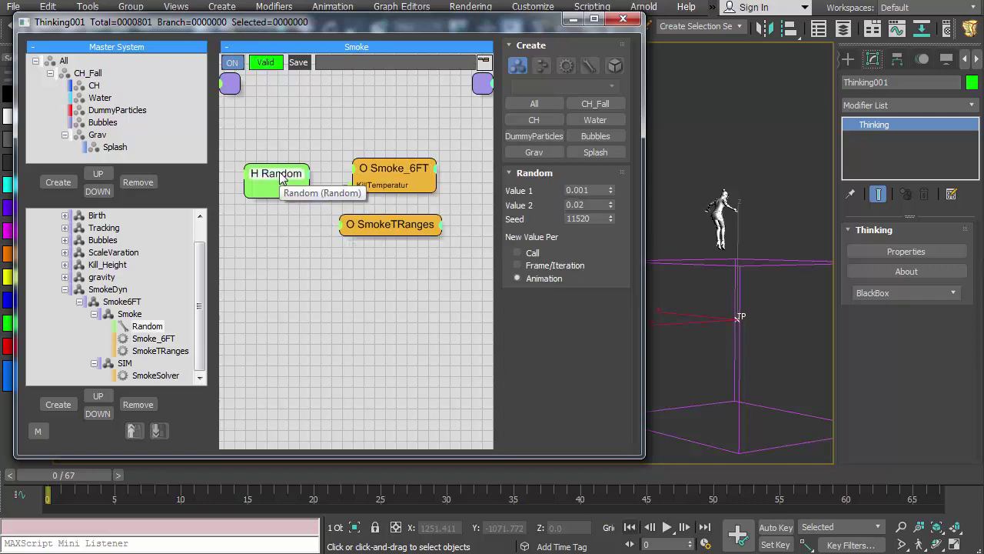
{"action": "left_click", "coordinate": [584, 204]}
{"action": "left_click_drag", "start_coordinate": [609, 223], "coordinate": [537, 353]}
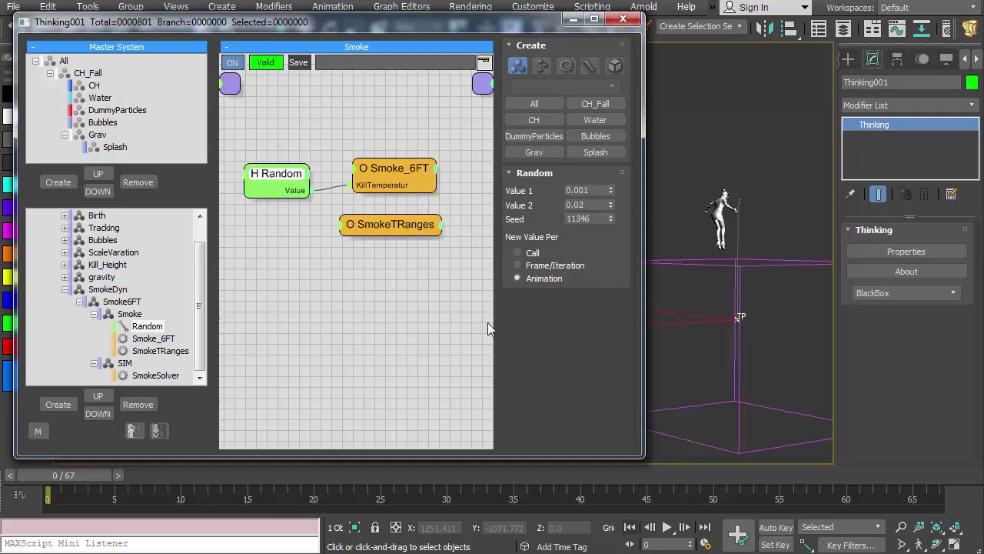
{"action": "left_click", "coordinate": [384, 174]}
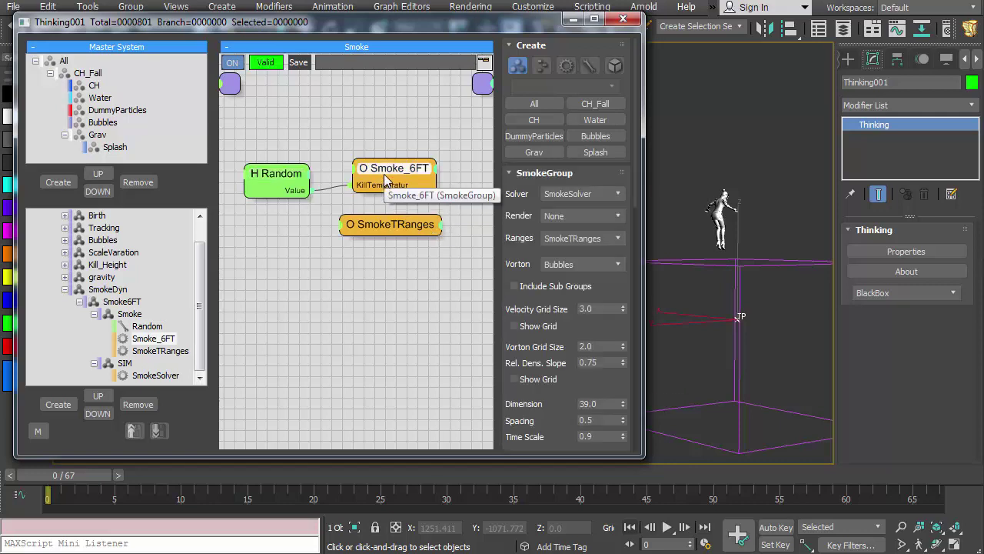
Examine the remaining Smoke_6FT parameters down to the Write To Data Channel section, and close the thinkingParticles editor
{"action": "left_click_drag", "start_coordinate": [510, 419], "coordinate": [509, 200]}
{"action": "left_click_drag", "start_coordinate": [521, 433], "coordinate": [520, 204]}
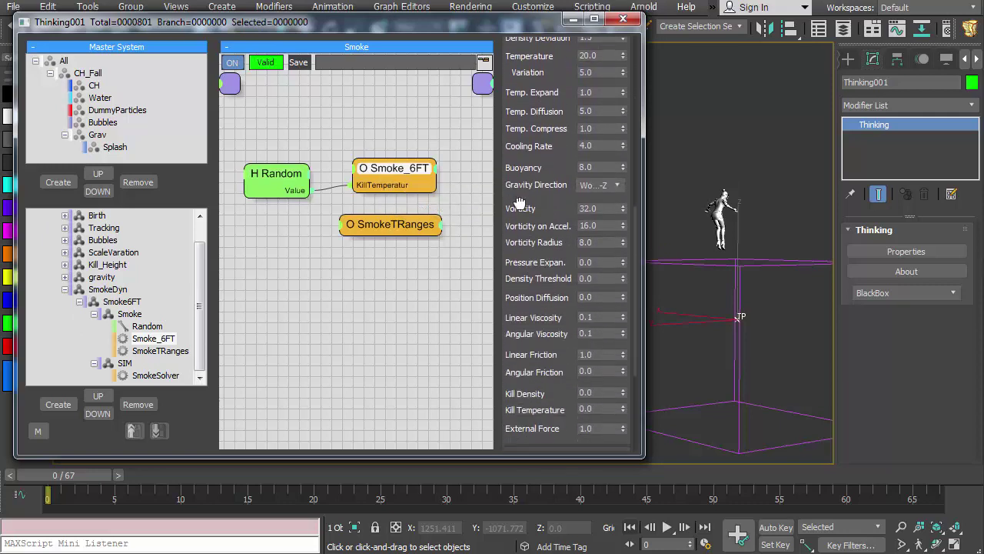
{"action": "left_click_drag", "start_coordinate": [515, 418], "coordinate": [523, 211]}
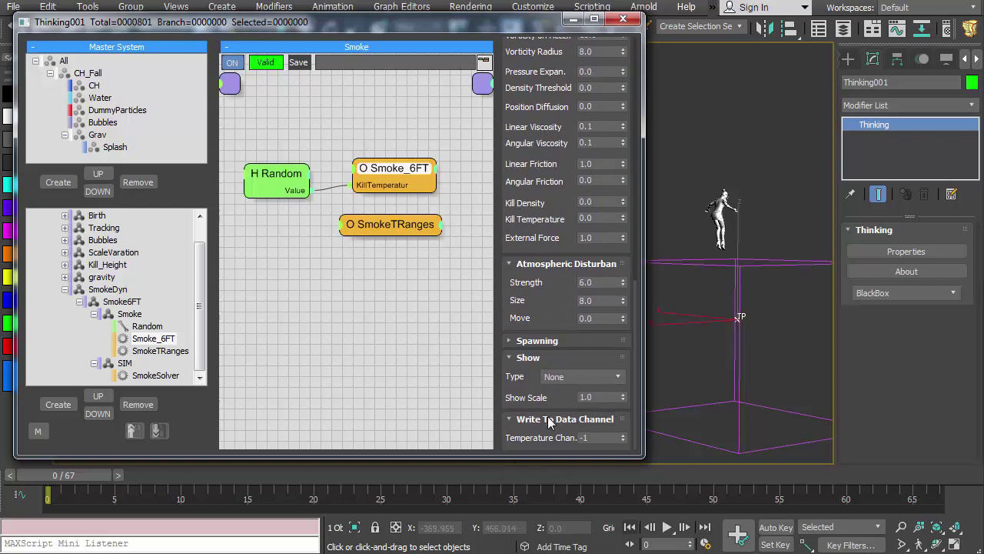
{"action": "left_click", "coordinate": [623, 18]}
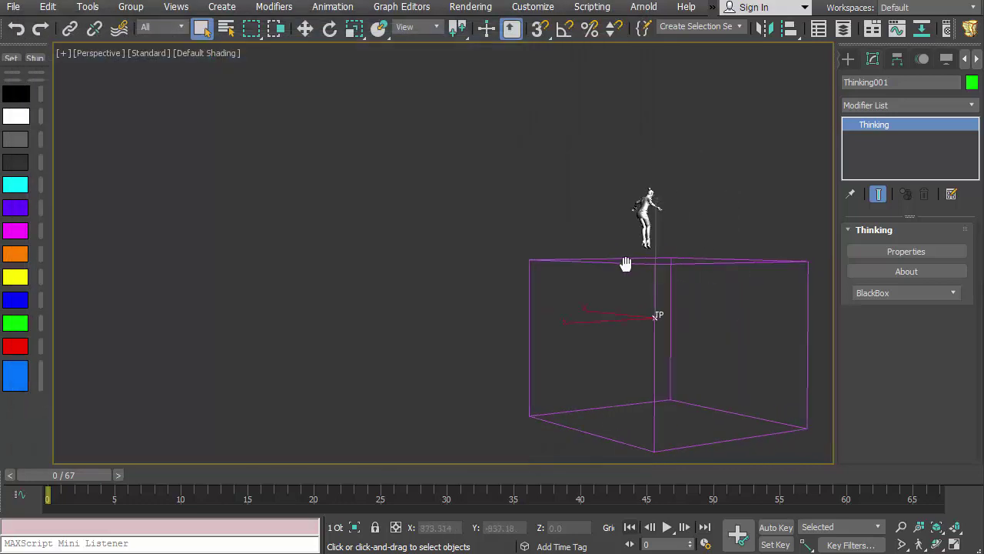
Play the simulation to about frame 44 in the perspective view, inspecting the bubbles around the submerged character up close
{"action": "scroll", "coordinate": [504, 261], "scroll_direction": "up", "scroll_amount": 4}
{"action": "scroll", "coordinate": [564, 326], "scroll_direction": "up", "scroll_amount": 2}
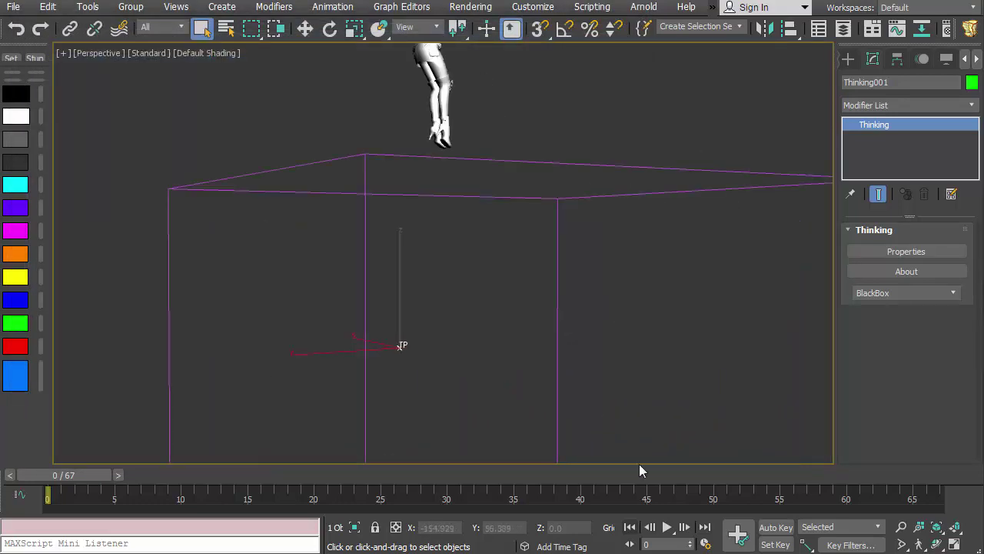
{"action": "left_click", "coordinate": [666, 527]}
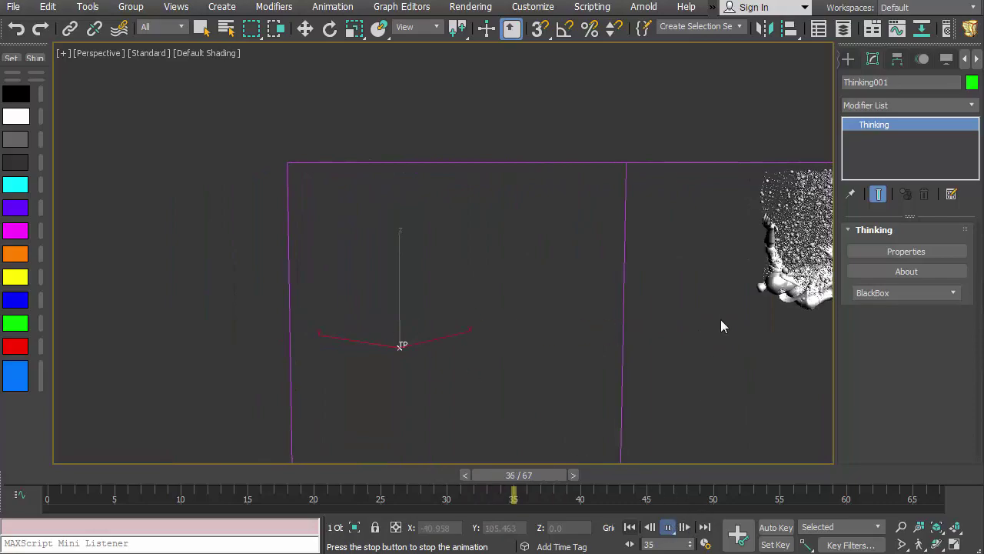
{"action": "key", "text": "/"}
{"action": "middle_click_drag", "start_coordinate": [615, 323], "coordinate": [495, 348], "text": "alt"}
{"action": "left_click", "coordinate": [667, 526]}
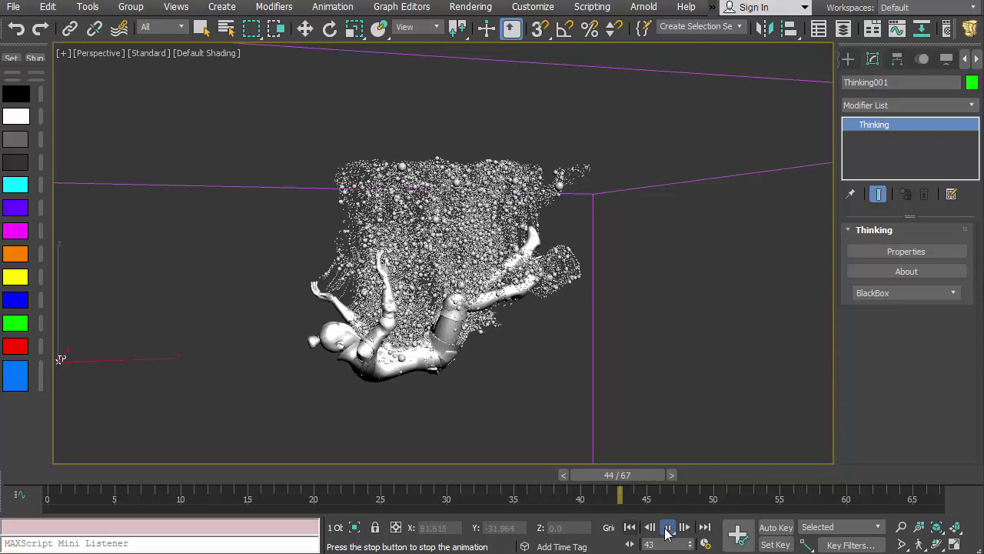
Deselect the Thinking object, switch the viewport to PhysCamera001 and return to frame 0
{"action": "left_click", "coordinate": [685, 353]}
{"action": "key", "text": "c"}
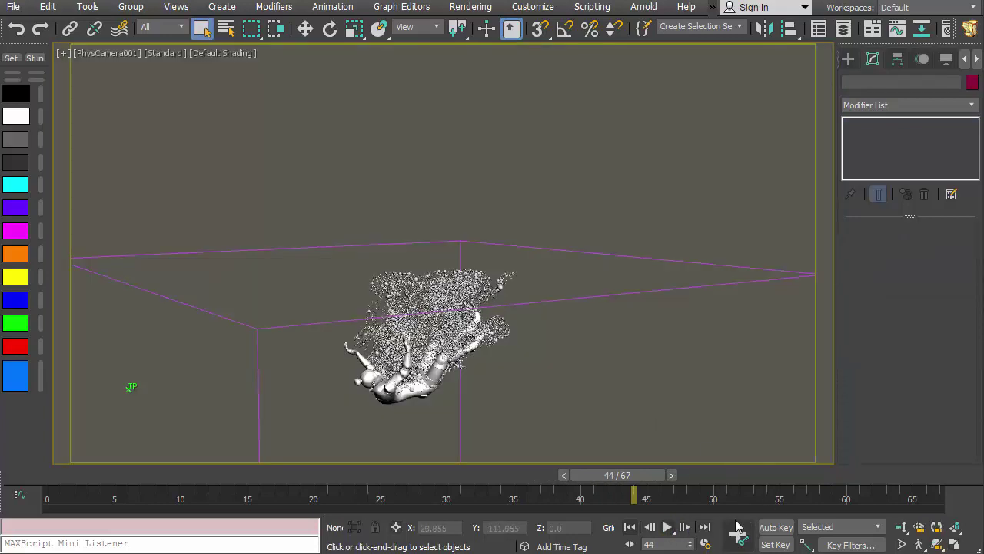
{"action": "left_click", "coordinate": [630, 527]}
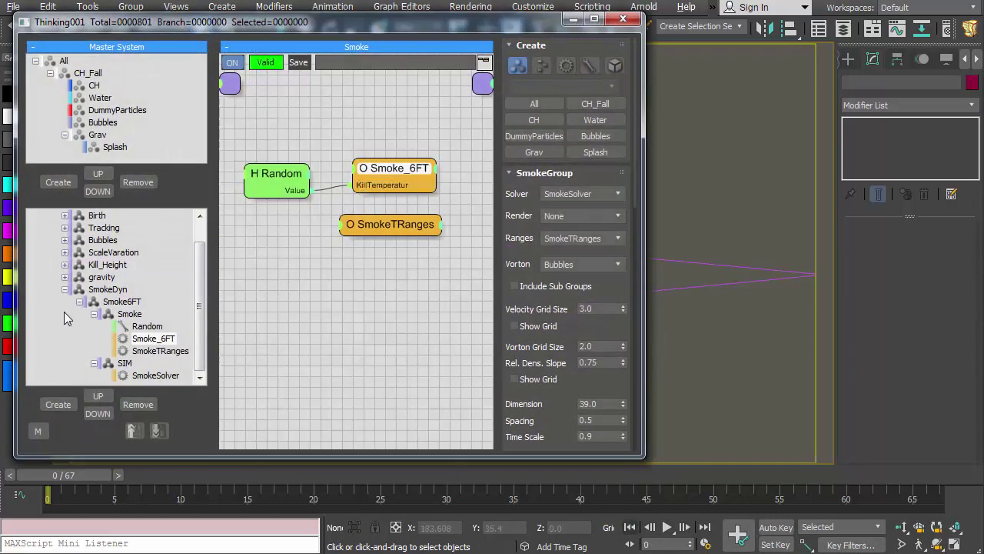
Collapse the SmokeDyn branch and re-enable the HydroField operator in the Birth network
{"action": "left_click", "coordinate": [65, 289]}
{"action": "left_click", "coordinate": [96, 240]}
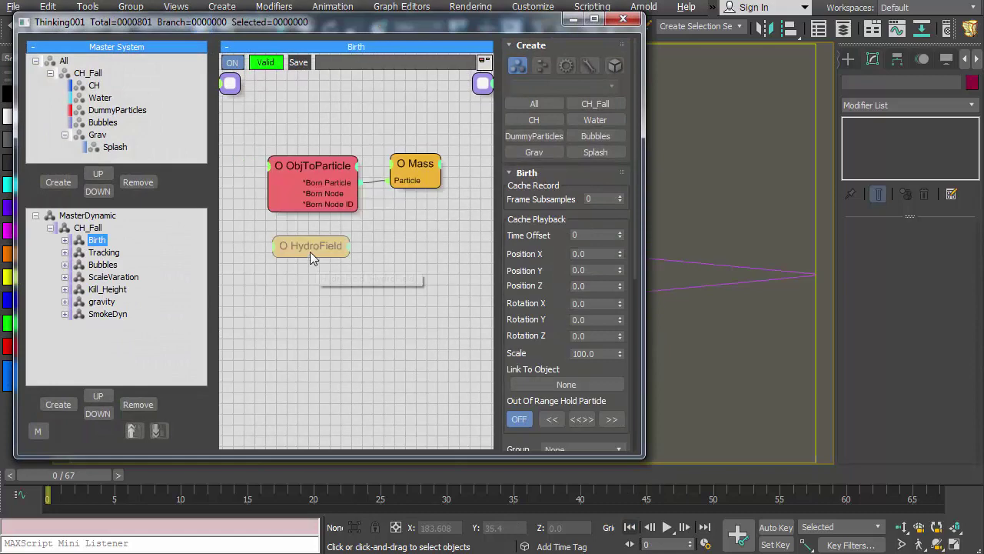
{"action": "right_click", "coordinate": [310, 251]}
{"action": "left_click", "coordinate": [310, 262]}
{"action": "left_click", "coordinate": [623, 19]}
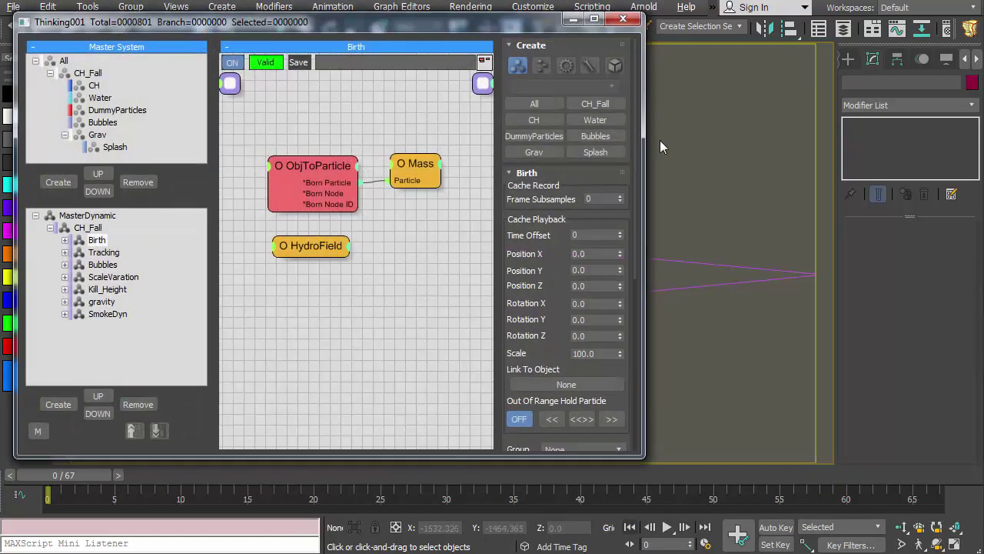
Review the MasterDynamic display options, the Splash group and the HydroField operator's water and splash settings
{"action": "left_click", "coordinate": [85, 216]}
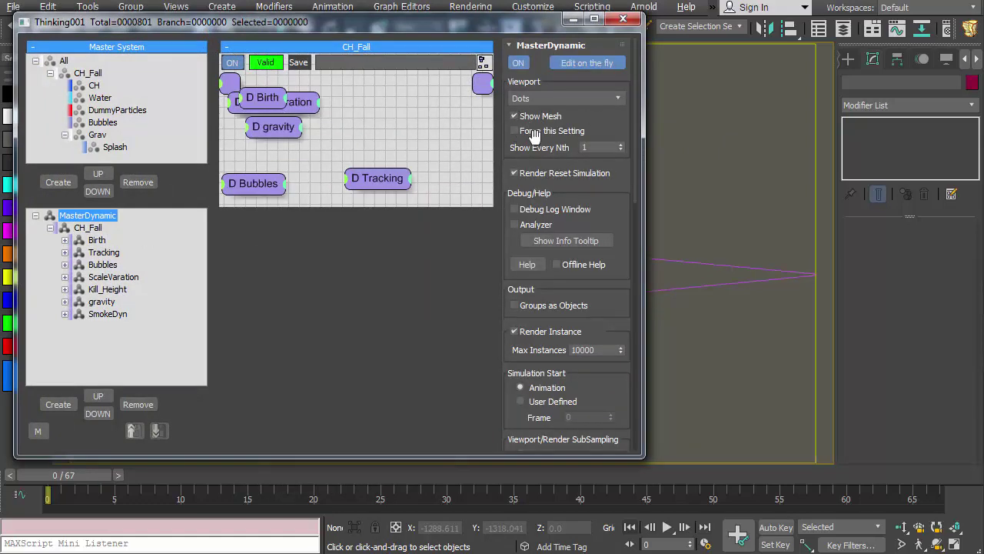
{"action": "left_click", "coordinate": [119, 151]}
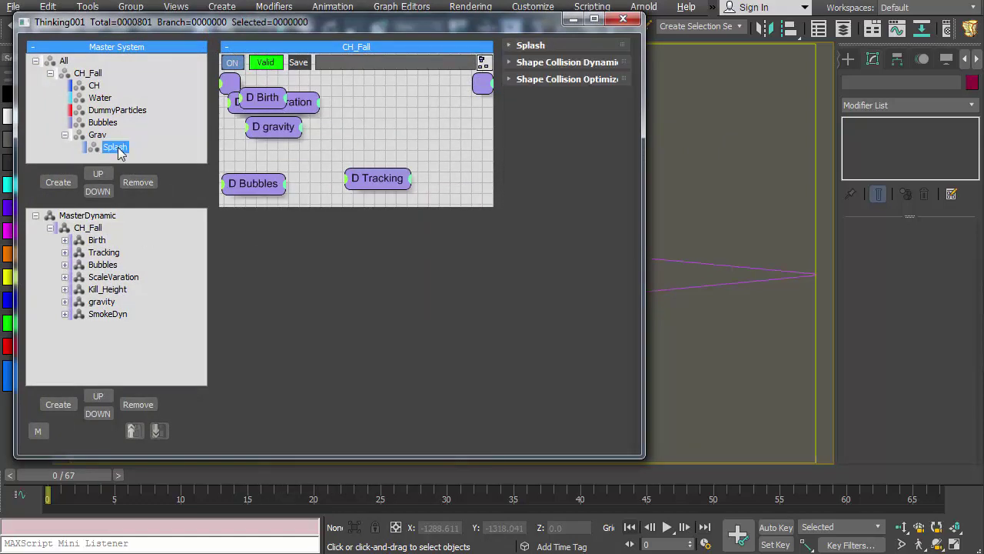
{"action": "double_click", "coordinate": [97, 240]}
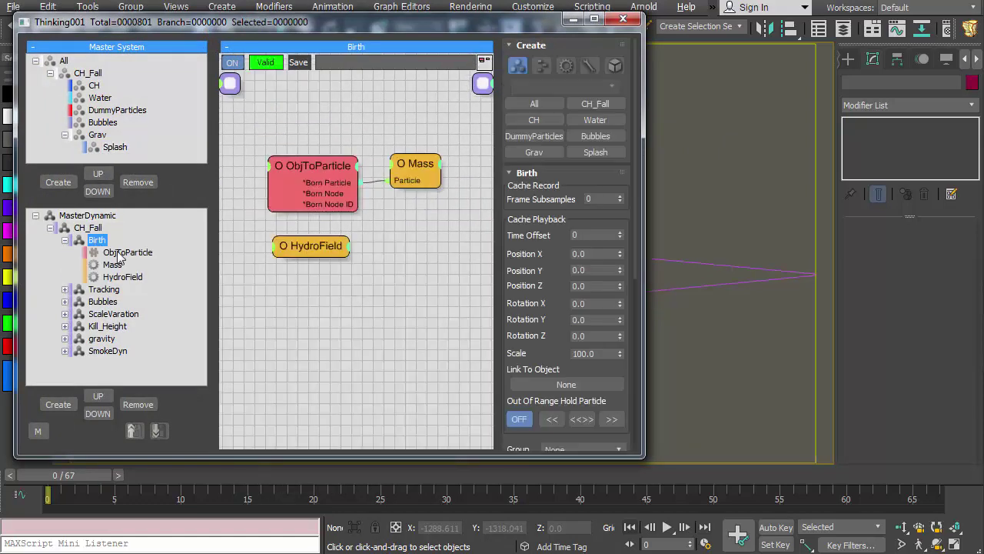
{"action": "left_click", "coordinate": [315, 245]}
{"action": "scroll", "coordinate": [512, 389], "scroll_direction": "down", "scroll_amount": 1}
{"action": "scroll", "coordinate": [511, 389], "scroll_direction": "down", "scroll_amount": 6}
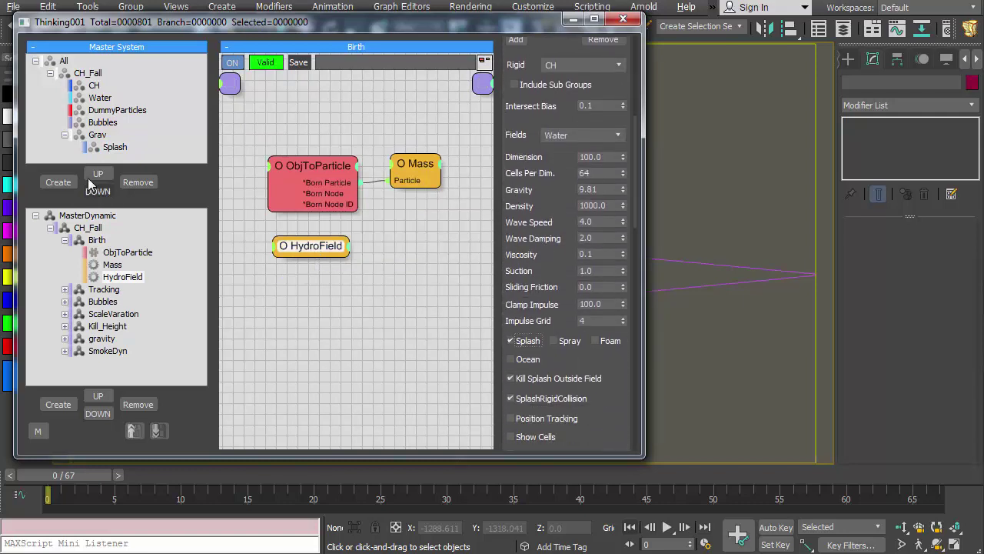
Expand the DummyParticles group's settings and choose None as its viewport display type
{"action": "left_click", "coordinate": [113, 111]}
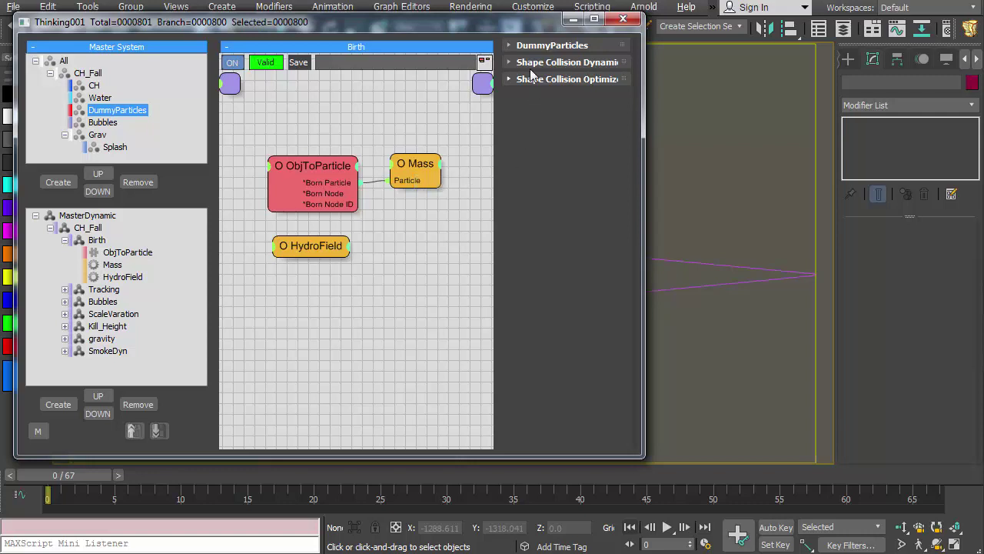
{"action": "left_click", "coordinate": [524, 45]}
{"action": "left_click", "coordinate": [560, 81]}
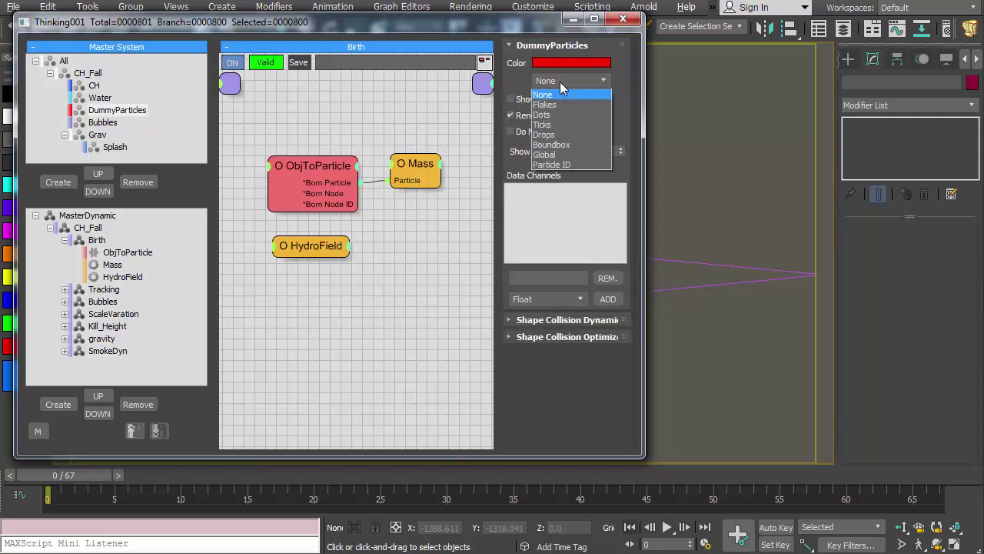
{"action": "left_click", "coordinate": [546, 99]}
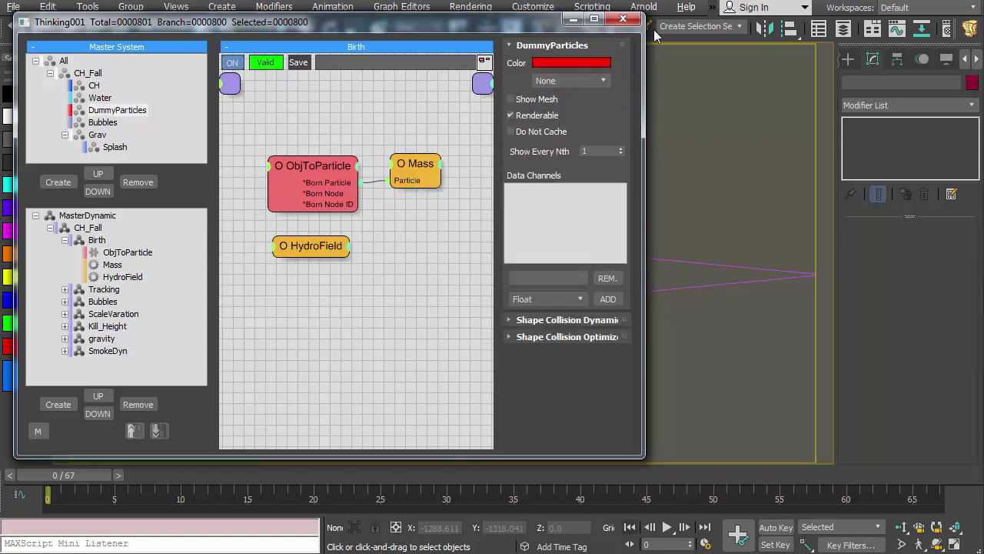
Close the editor and play the simulation from frame 0 through PhysCamera001 with HydroField enabled
{"action": "left_click", "coordinate": [622, 19]}
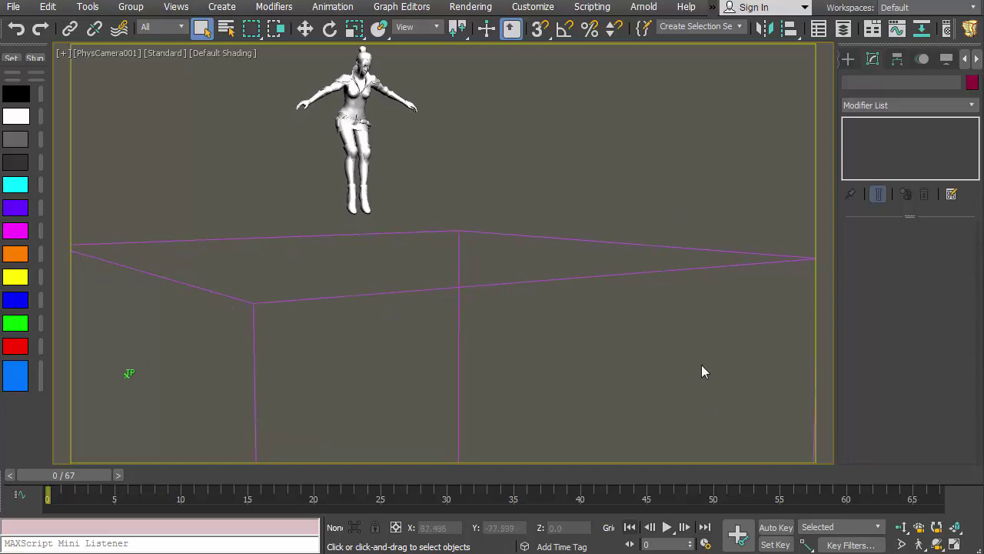
{"action": "left_click", "coordinate": [666, 527]}
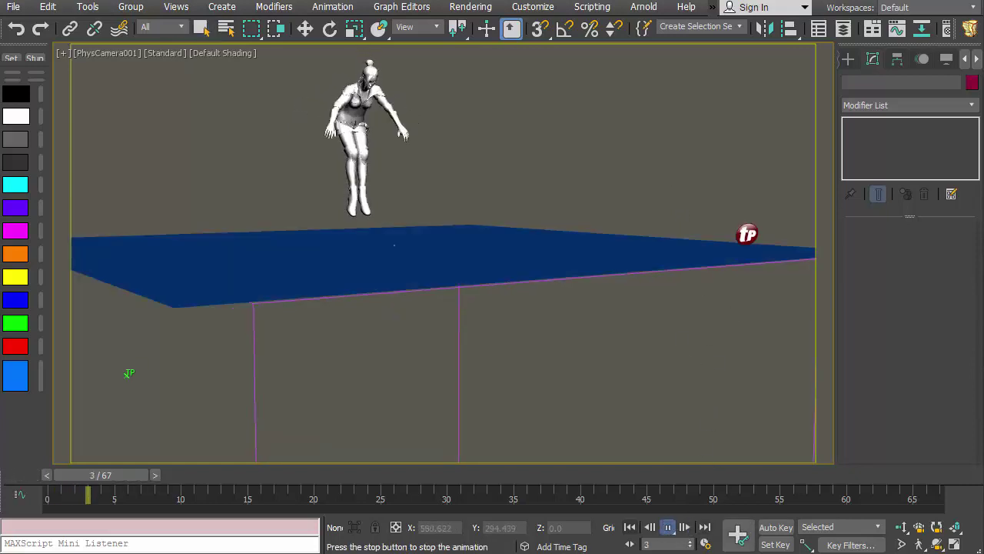